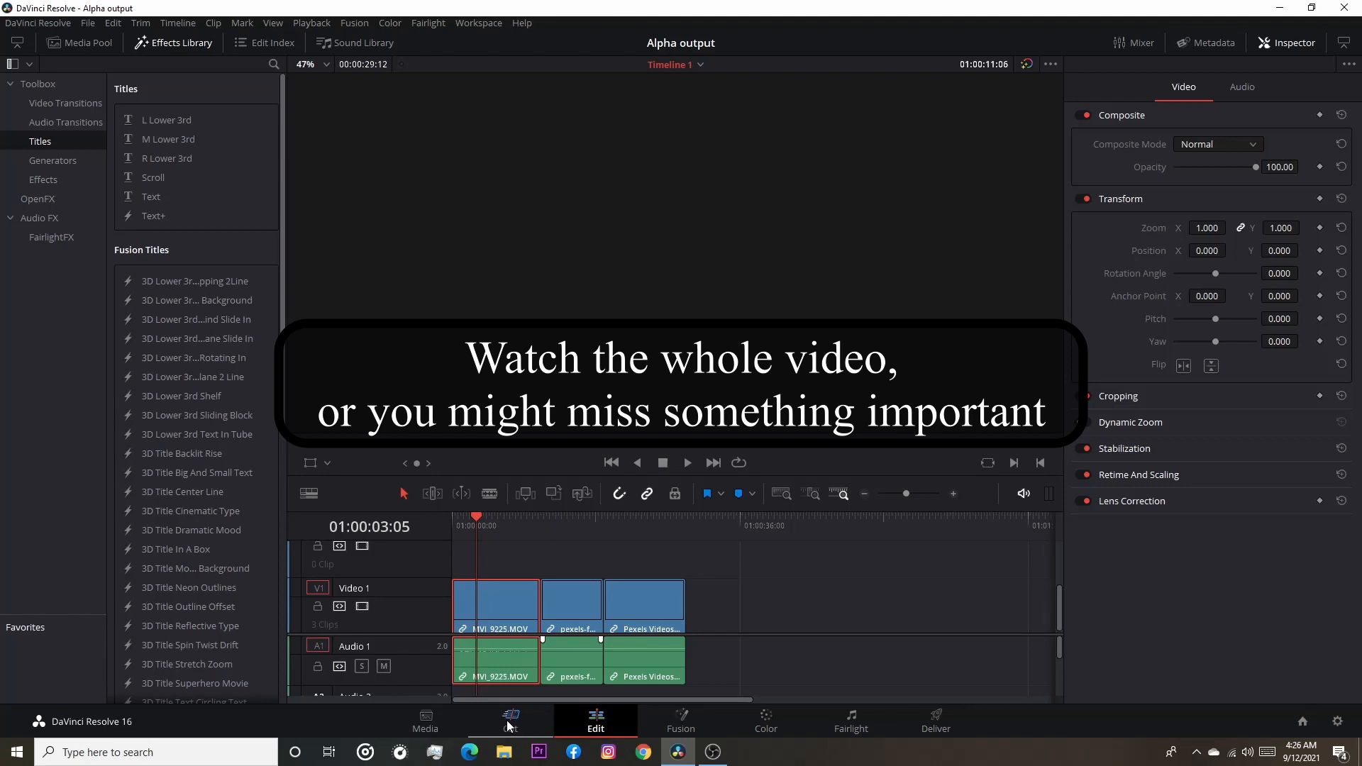
Scrub through the three timeline clips to preview their footage
click(508, 724)
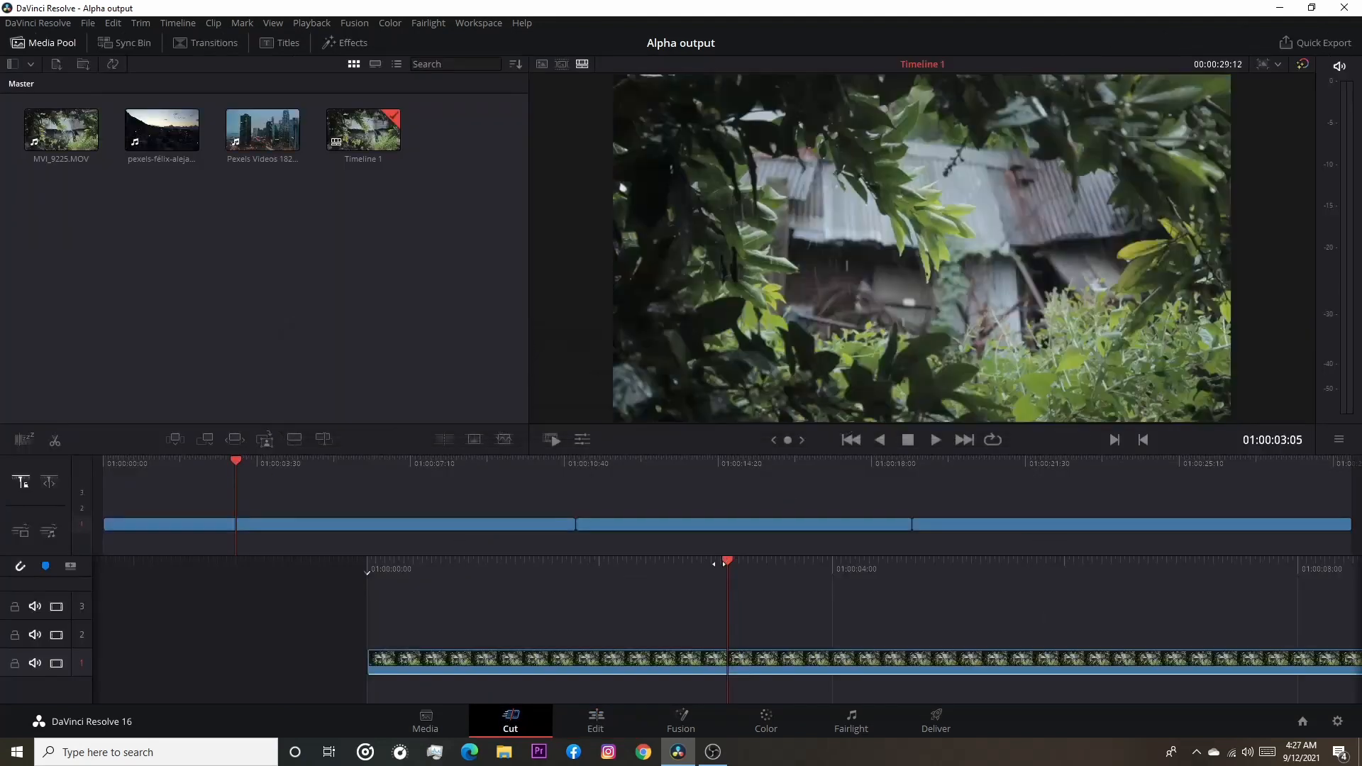
click(596, 721)
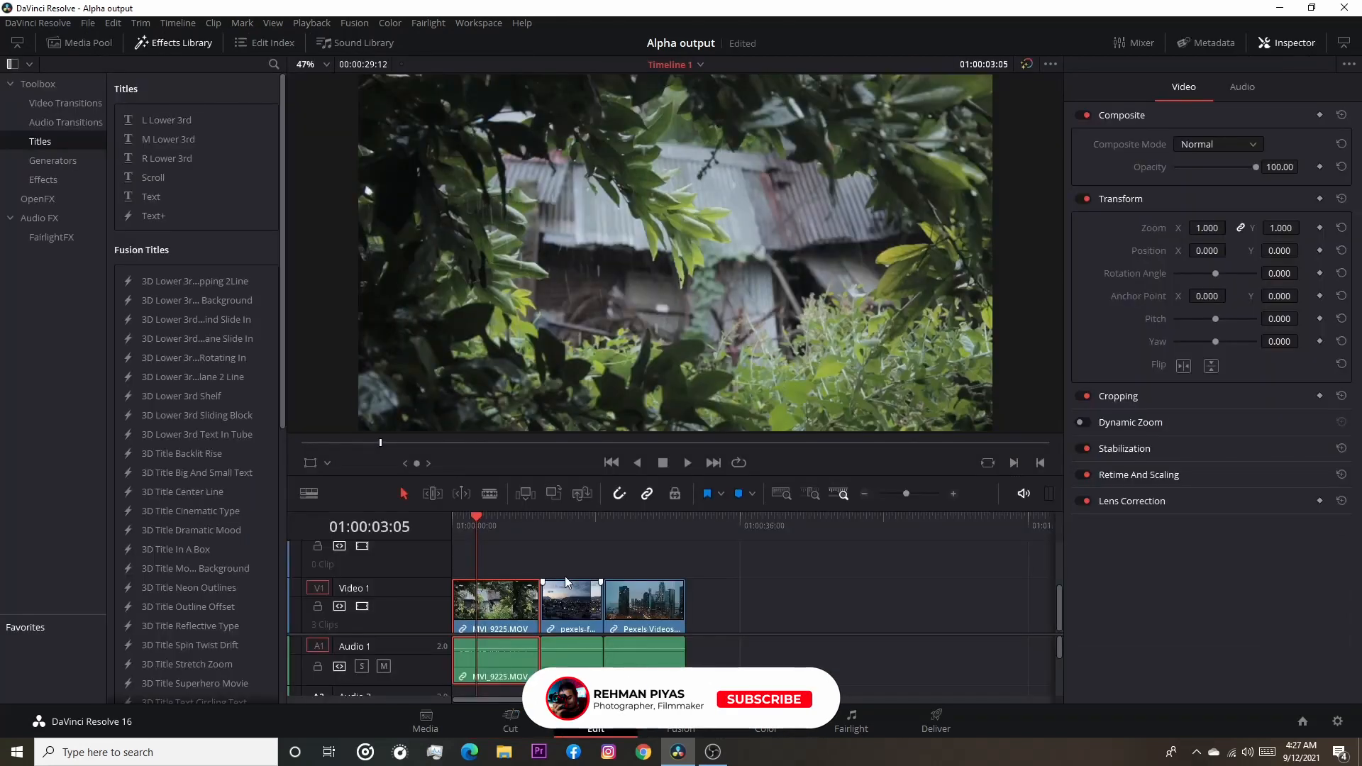
click(565, 576)
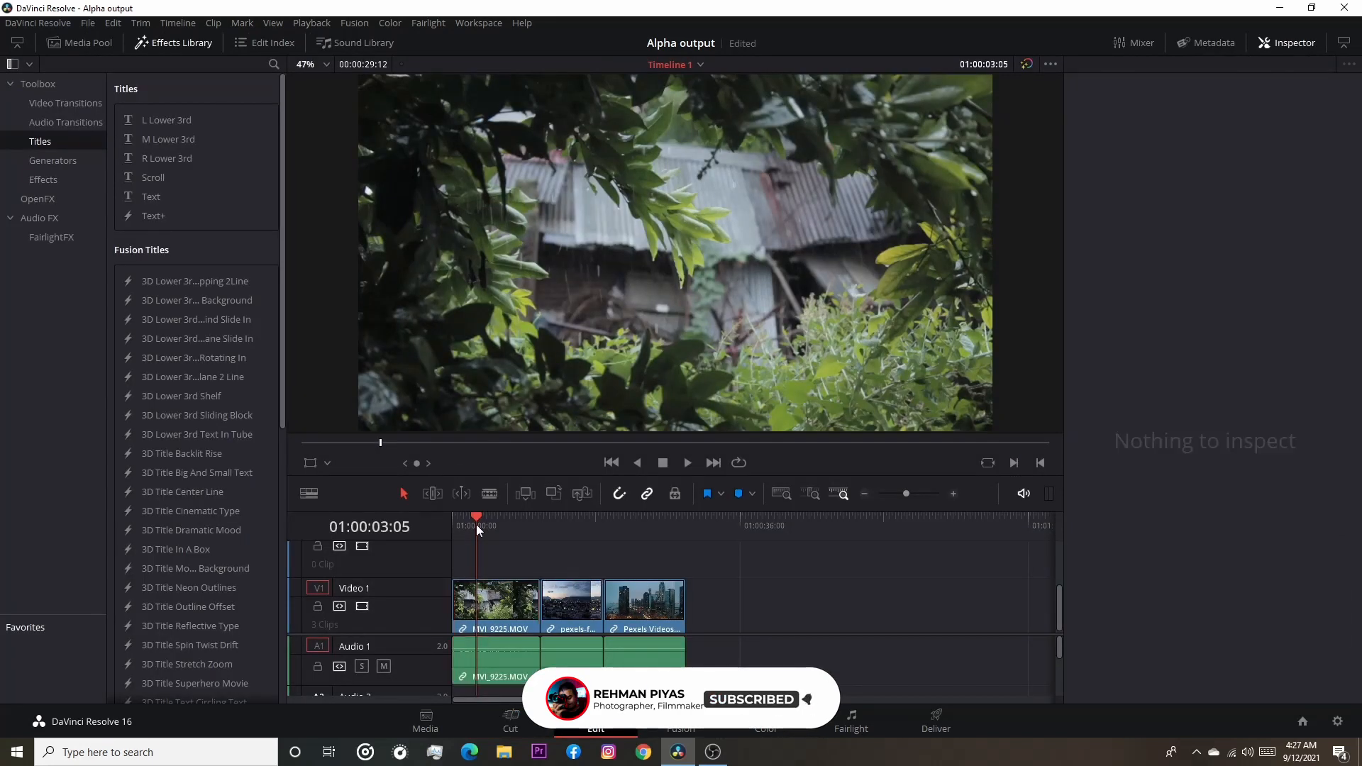
drag(474, 519, 565, 538)
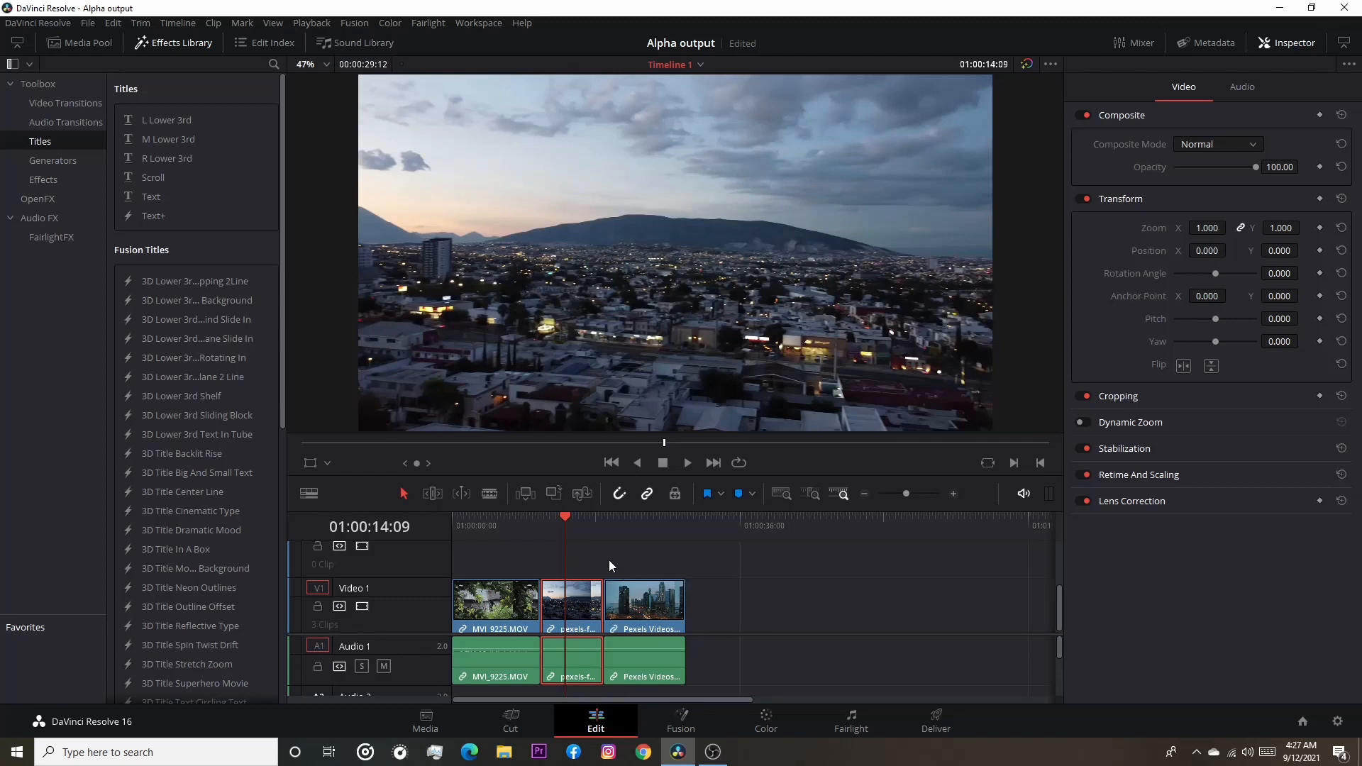
drag(568, 524, 617, 569)
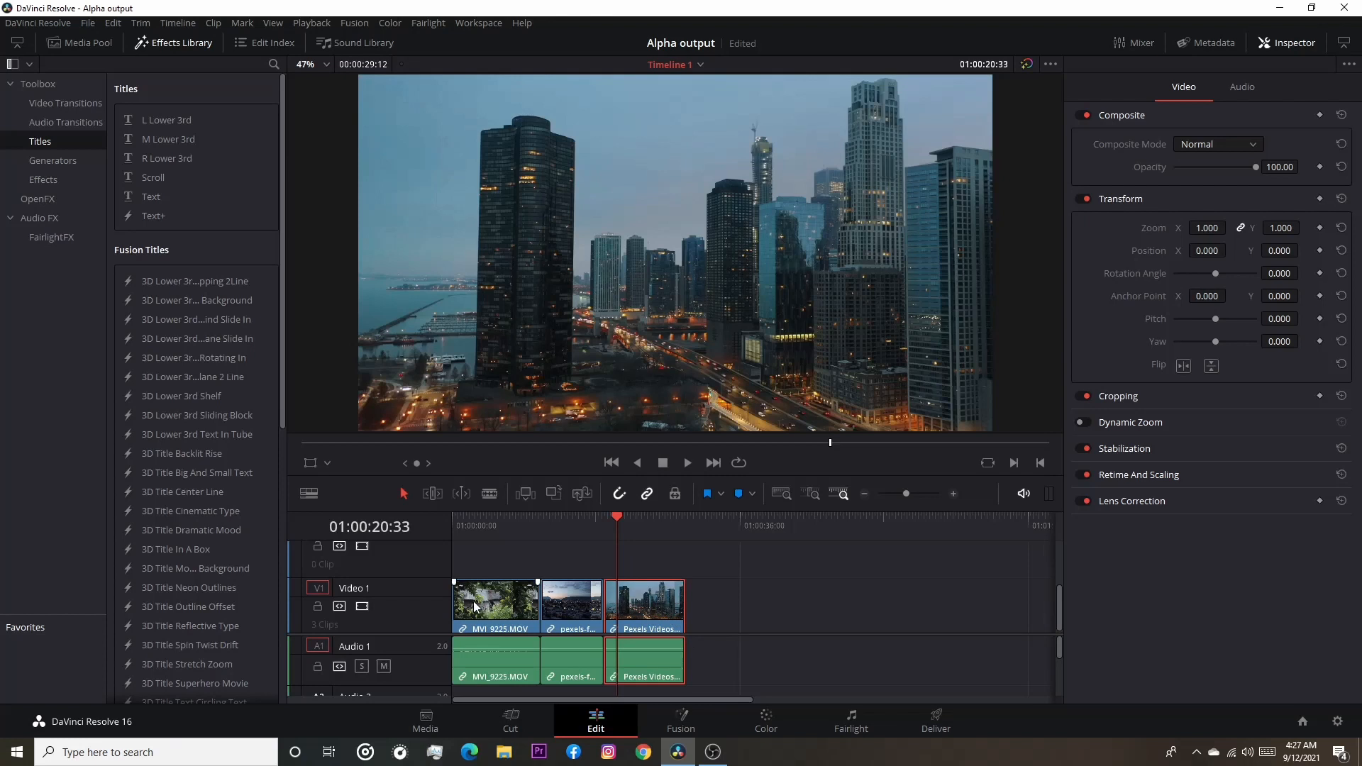
scroll(774, 554, up, 4)
scroll(774, 554, down, 4)
scroll(775, 555, up, 3)
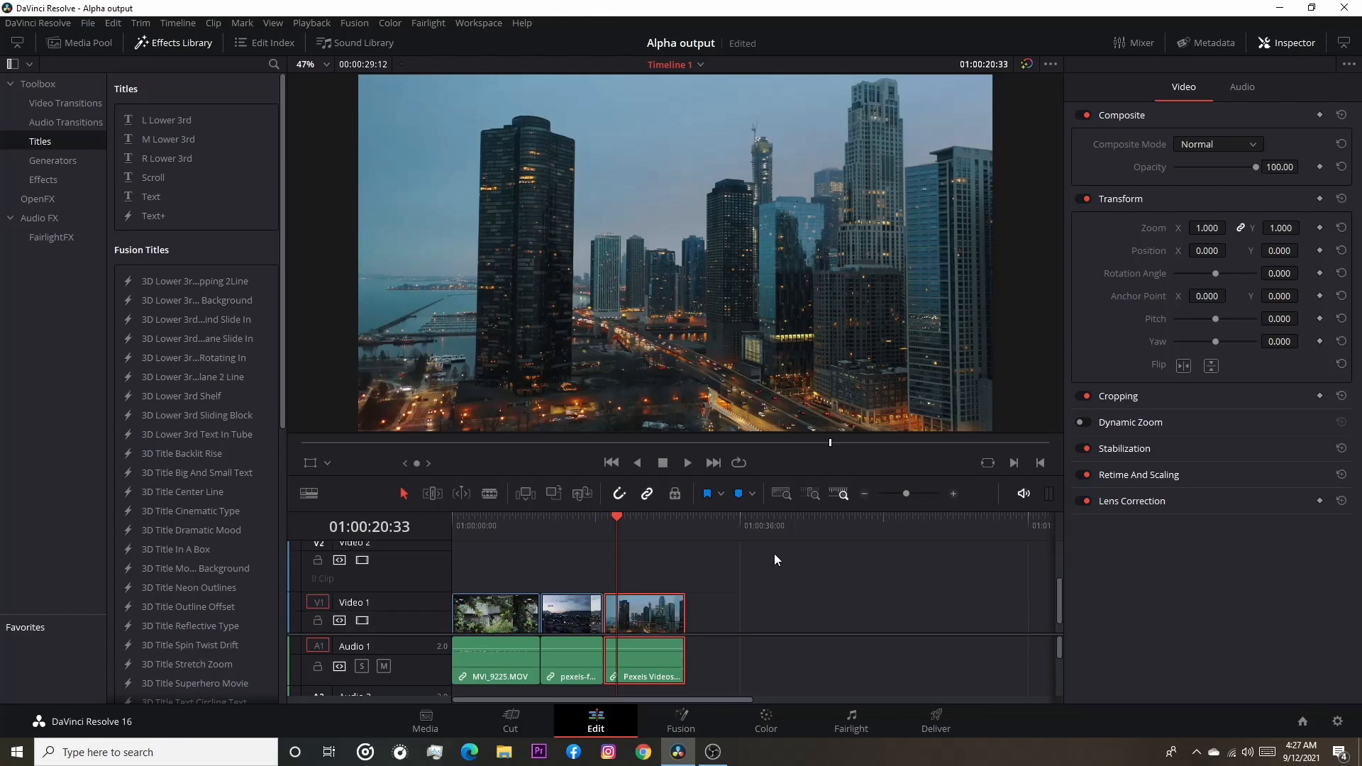
scroll(774, 555, down, 3)
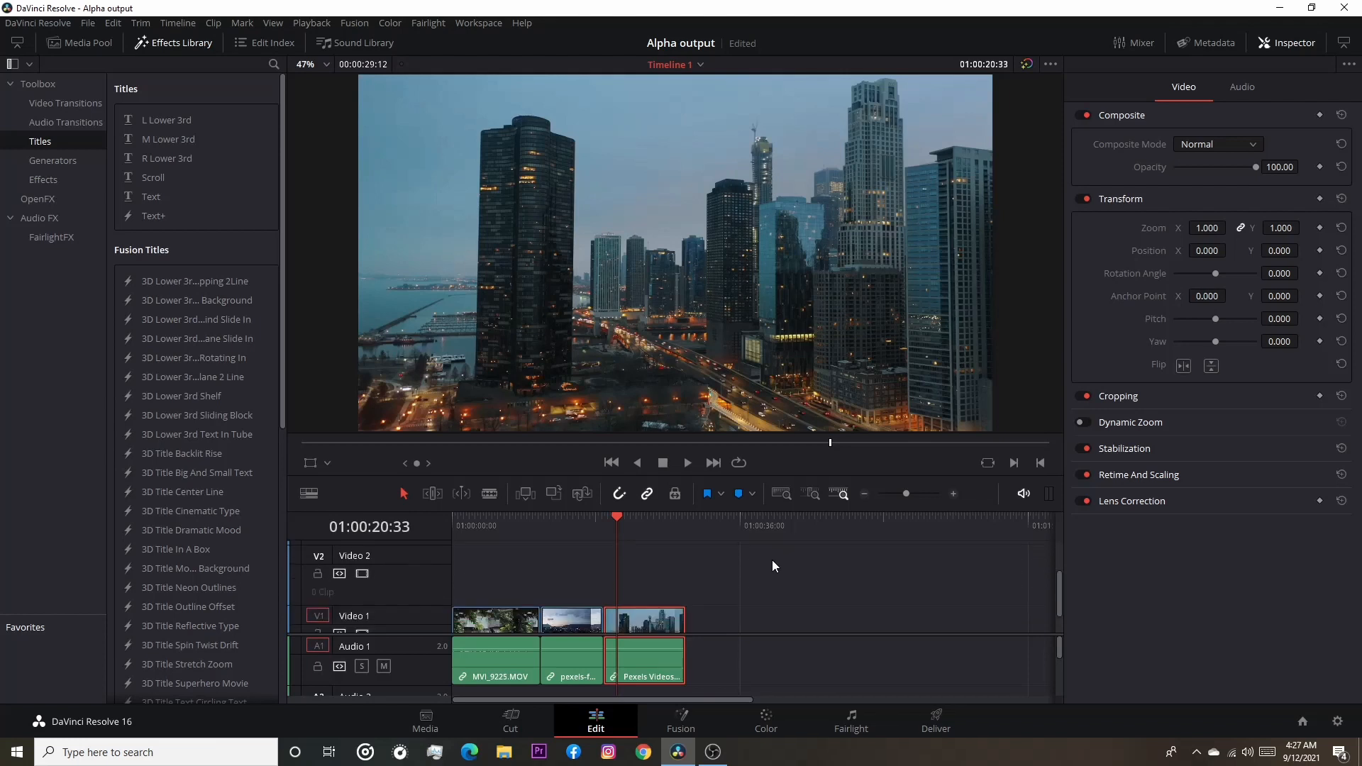
Duplicate the MVI_9225.MOV clip from Video 1 and place the copy directly above it on Video 3, leaving Video 2 empty
drag(617, 518, 508, 539)
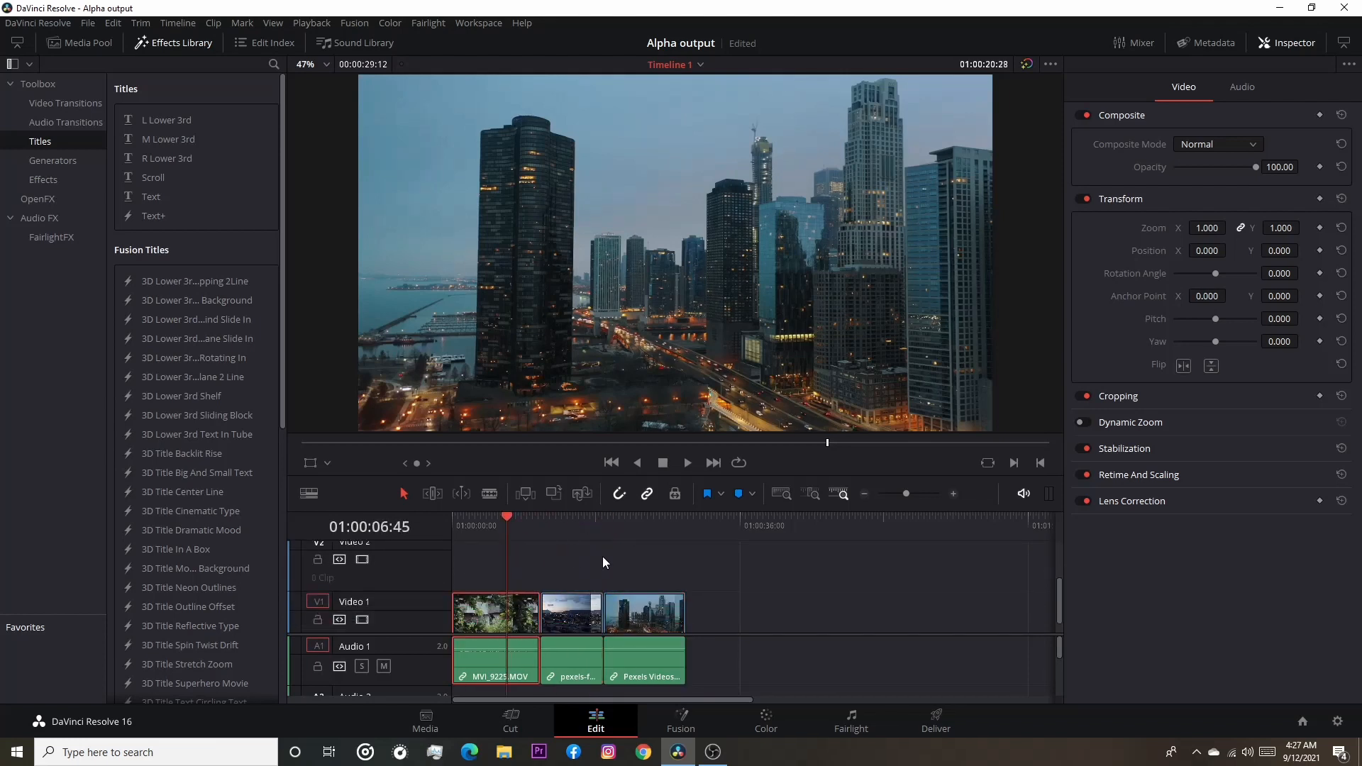
scroll(755, 580, up, 3)
scroll(518, 590, down, 4)
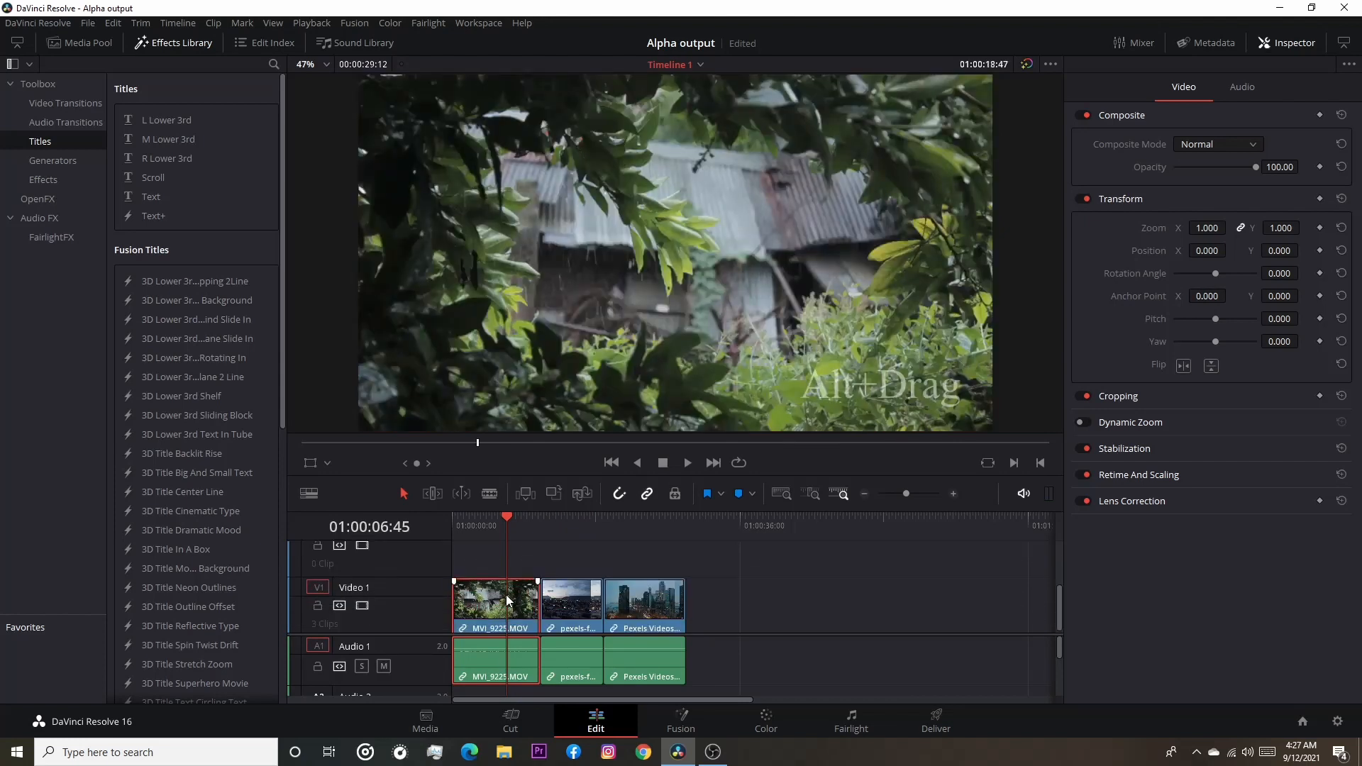
drag(505, 595, 497, 530)
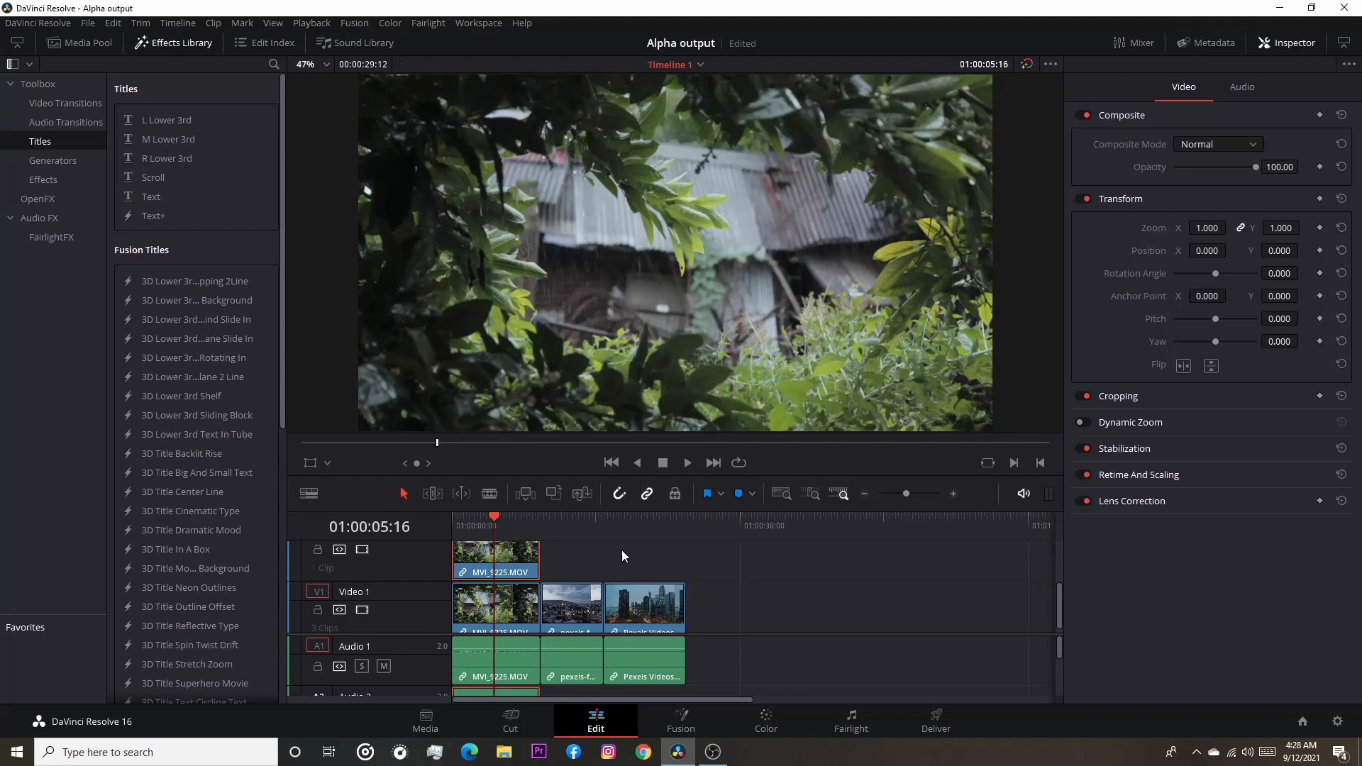
scroll(617, 550, up, 2)
drag(500, 610, 493, 564)
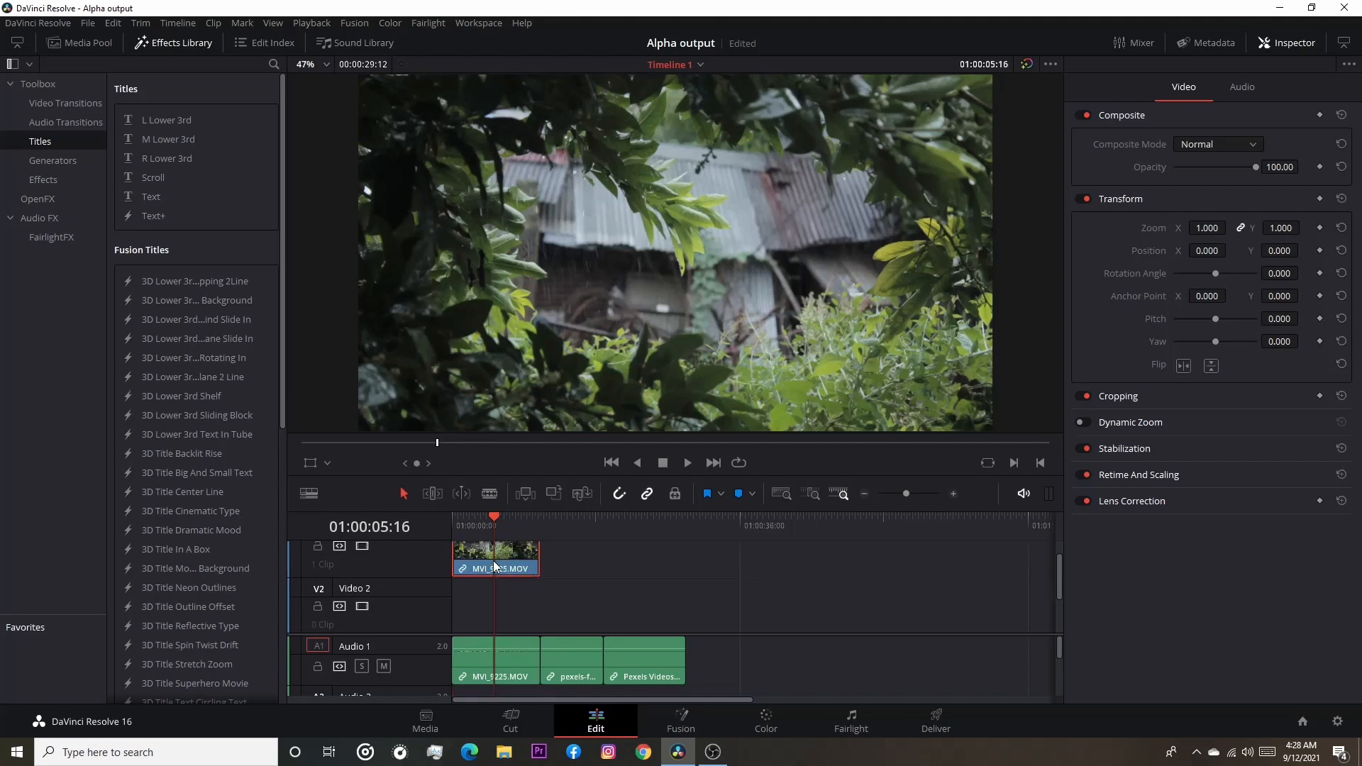
scroll(516, 611, down, 1)
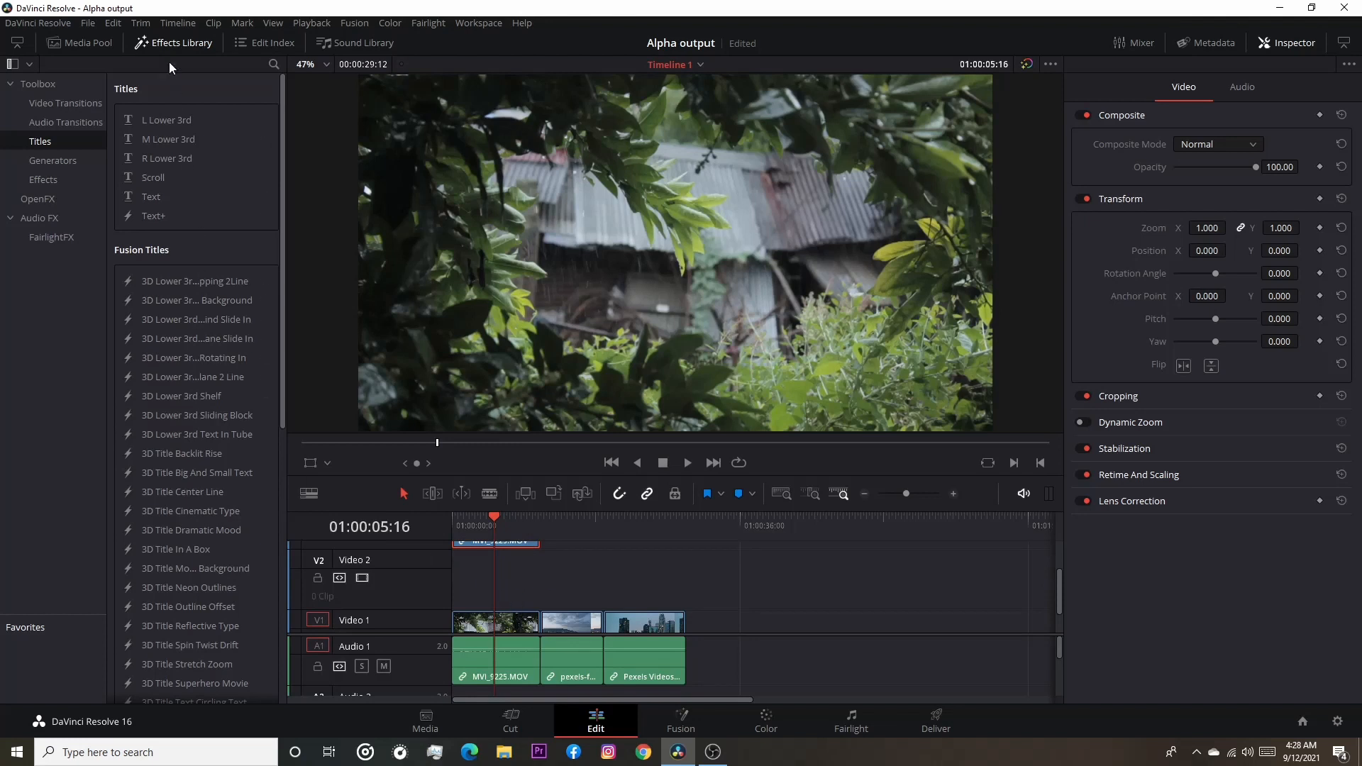
Add a basic Text title at the timeline start on Video 2 and extend it to the length of the MVI_9225.MOV clip
click(170, 44)
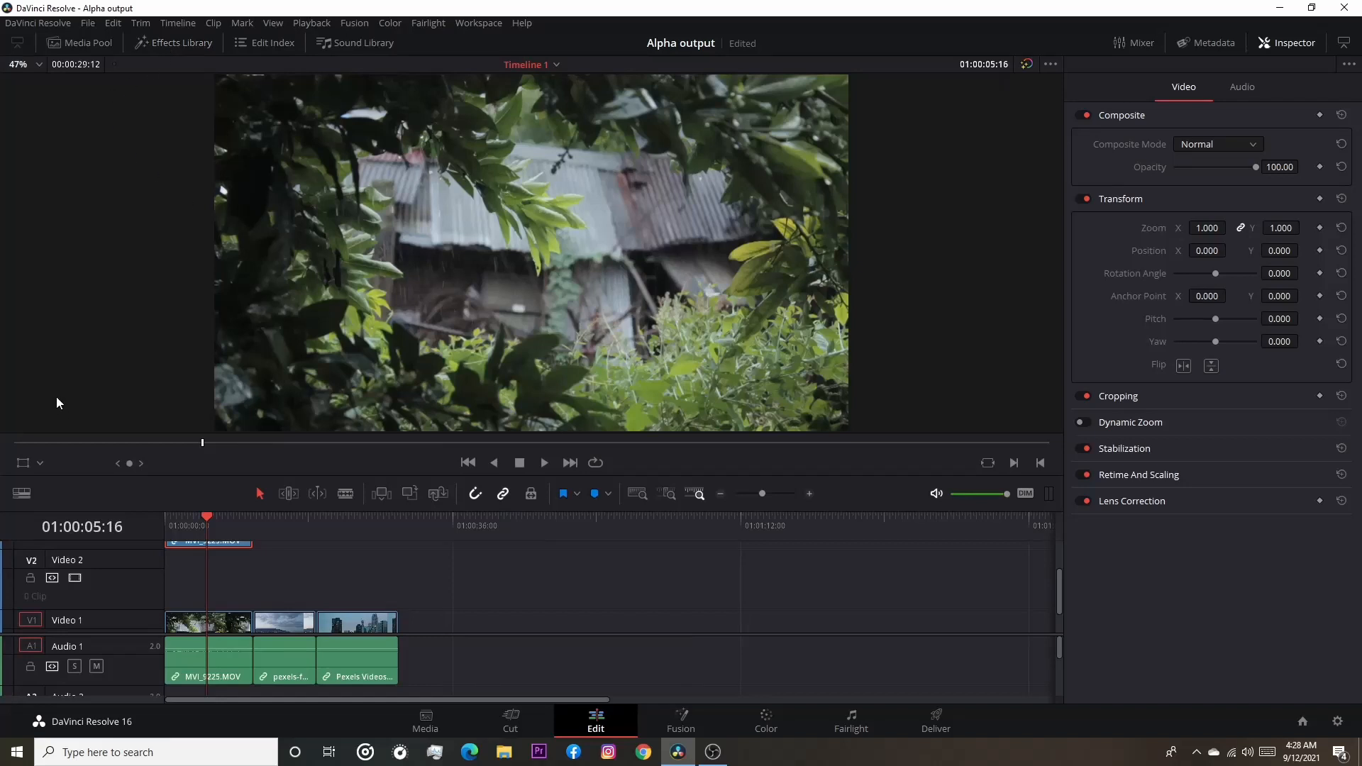
click(169, 44)
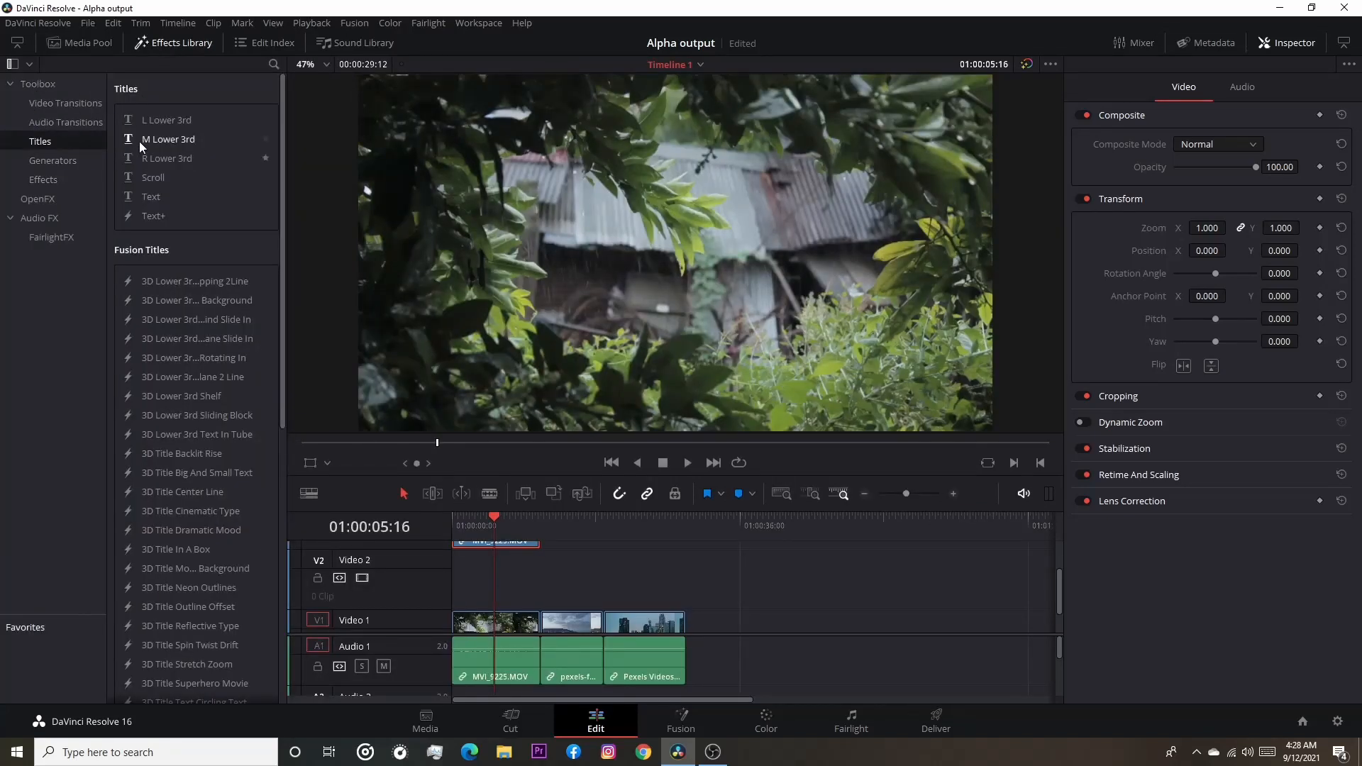
click(57, 164)
click(51, 142)
drag(130, 200, 450, 569)
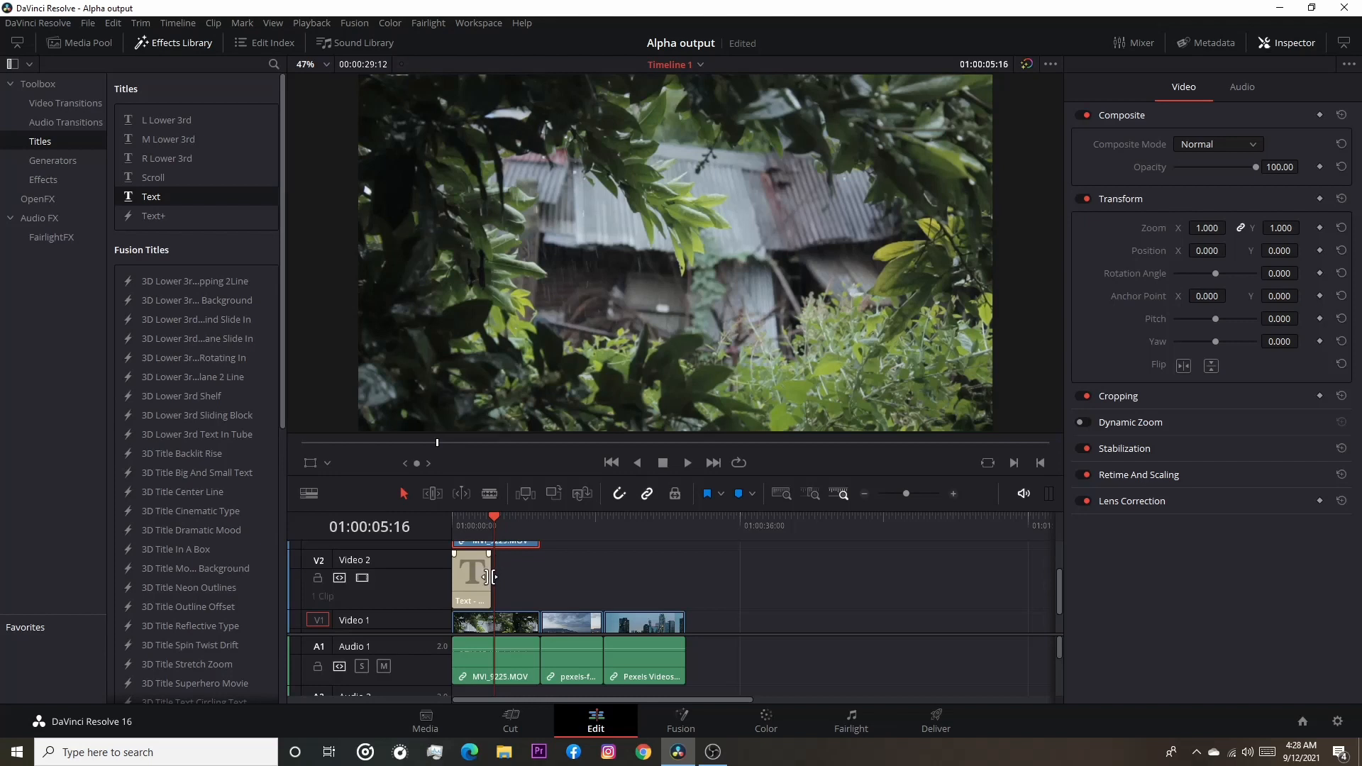
drag(484, 582, 525, 593)
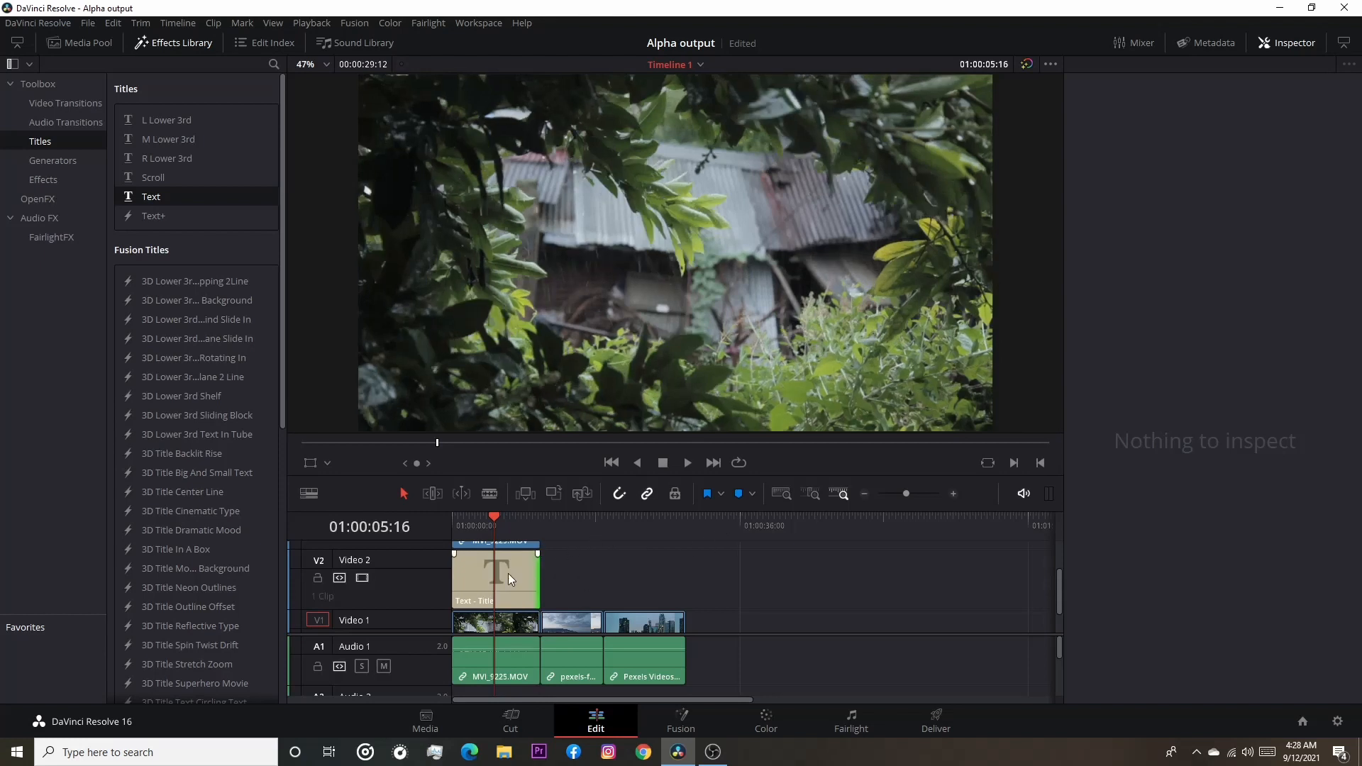
Replace the default text of the Video 2 title with MONSOON
click(508, 574)
click(1146, 155)
key(BackSpace)
key(BackSpace)
key(BackSpace)
key(BackSpace)
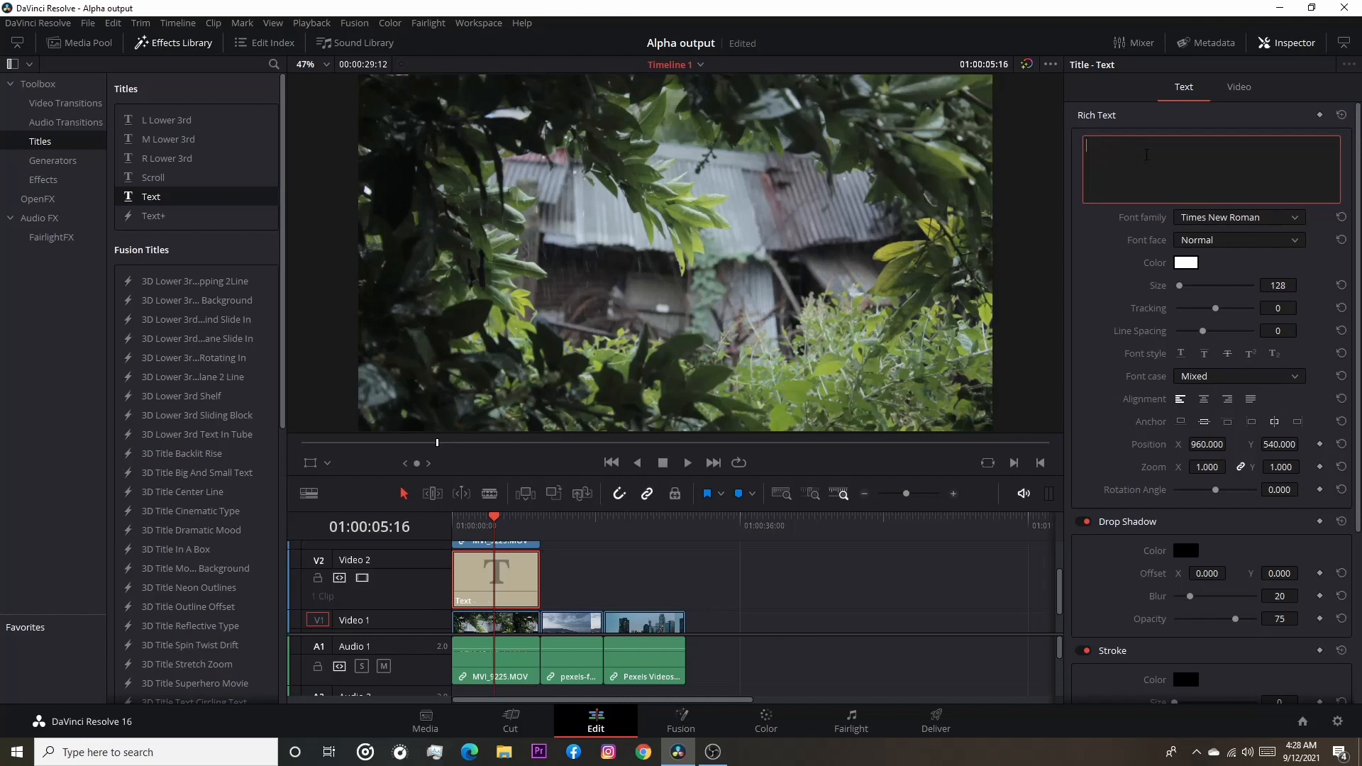
text(MONSOON)
click(1058, 294)
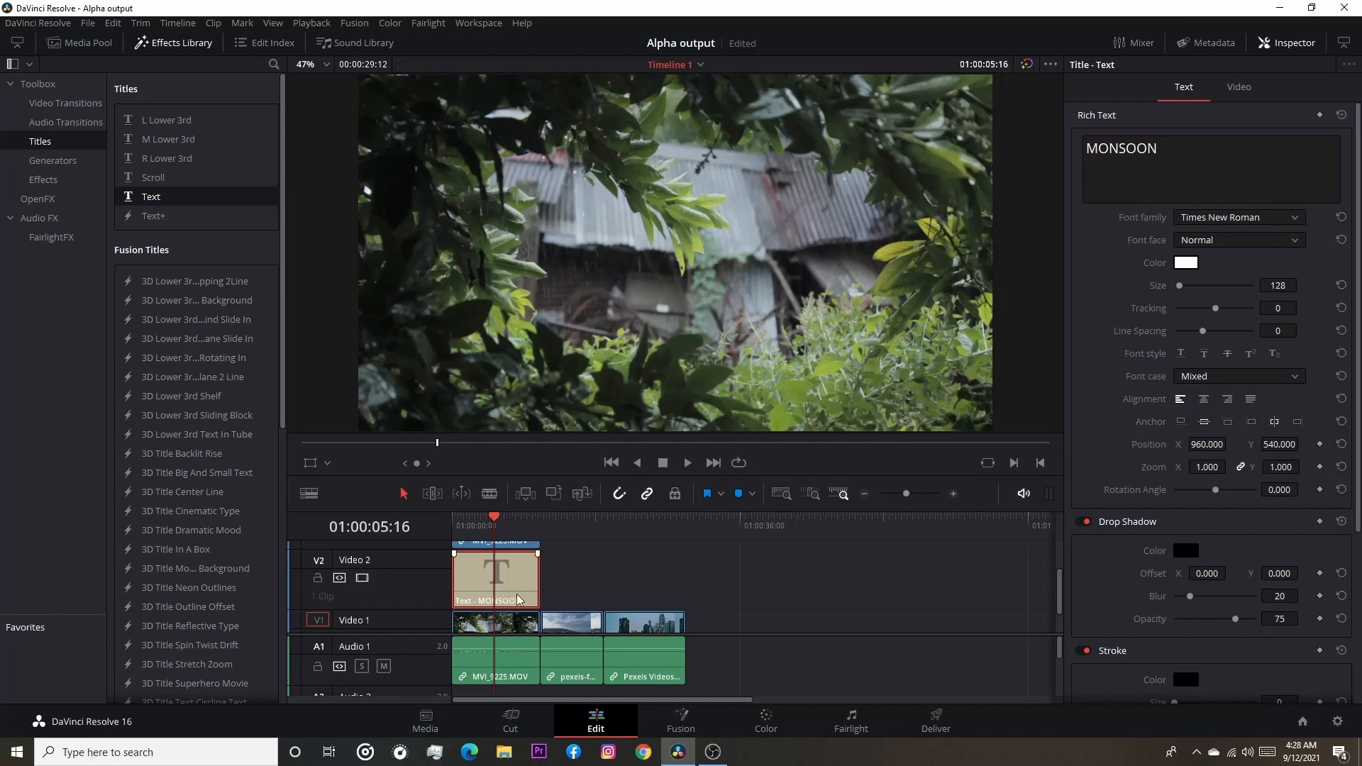
Open the duplicated MVI_9225.MOV clip on Video 3 for color grading and display its Qualifier controls
scroll(515, 593, up, 2)
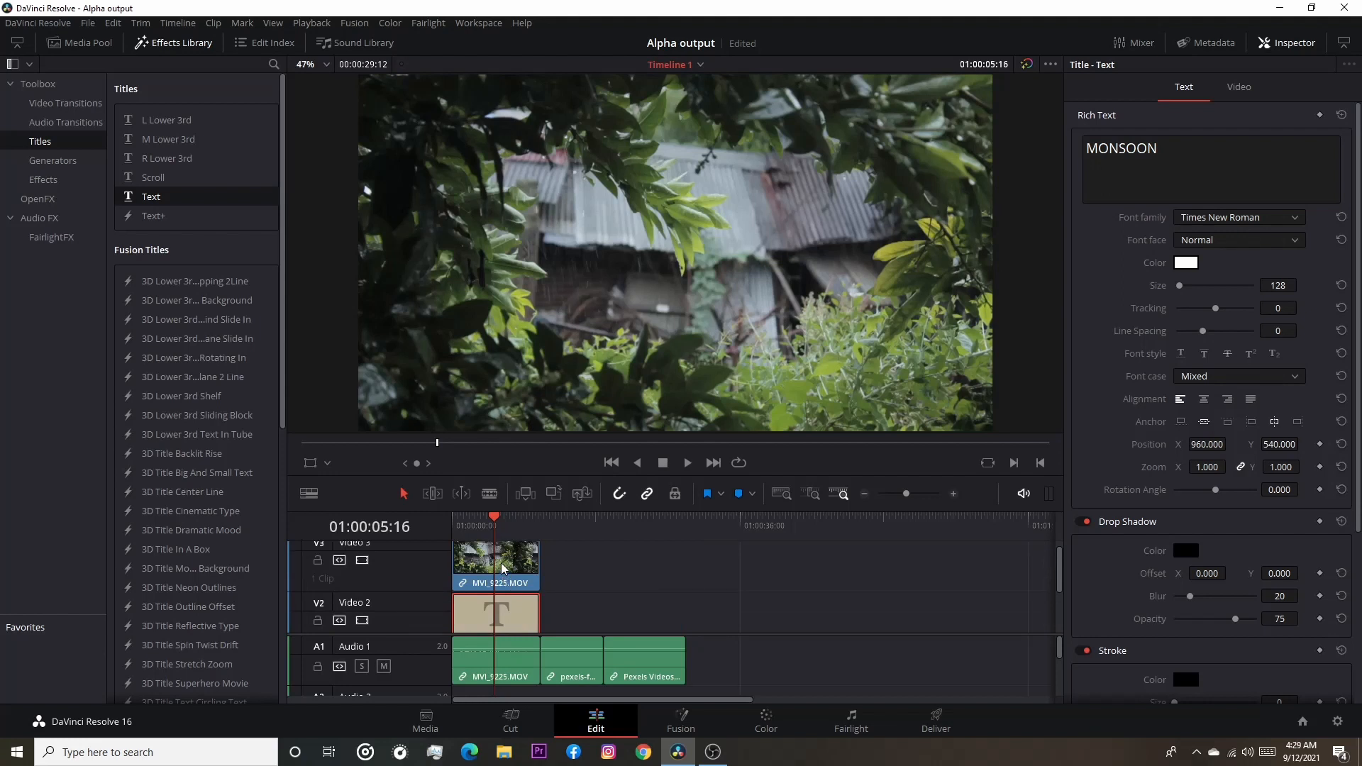
scroll(553, 582, up, 1)
scroll(555, 584, down, 6)
scroll(484, 582, up, 5)
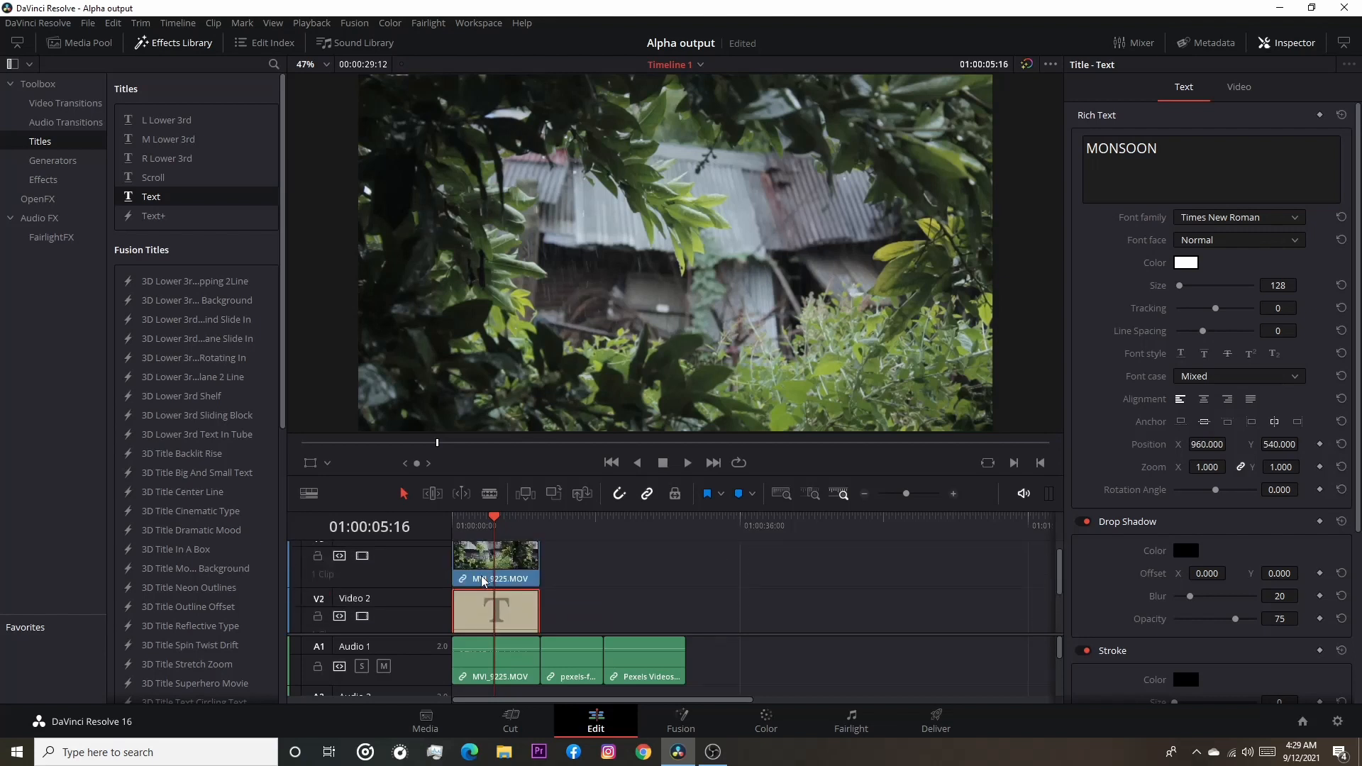
scroll(483, 580, up, 1)
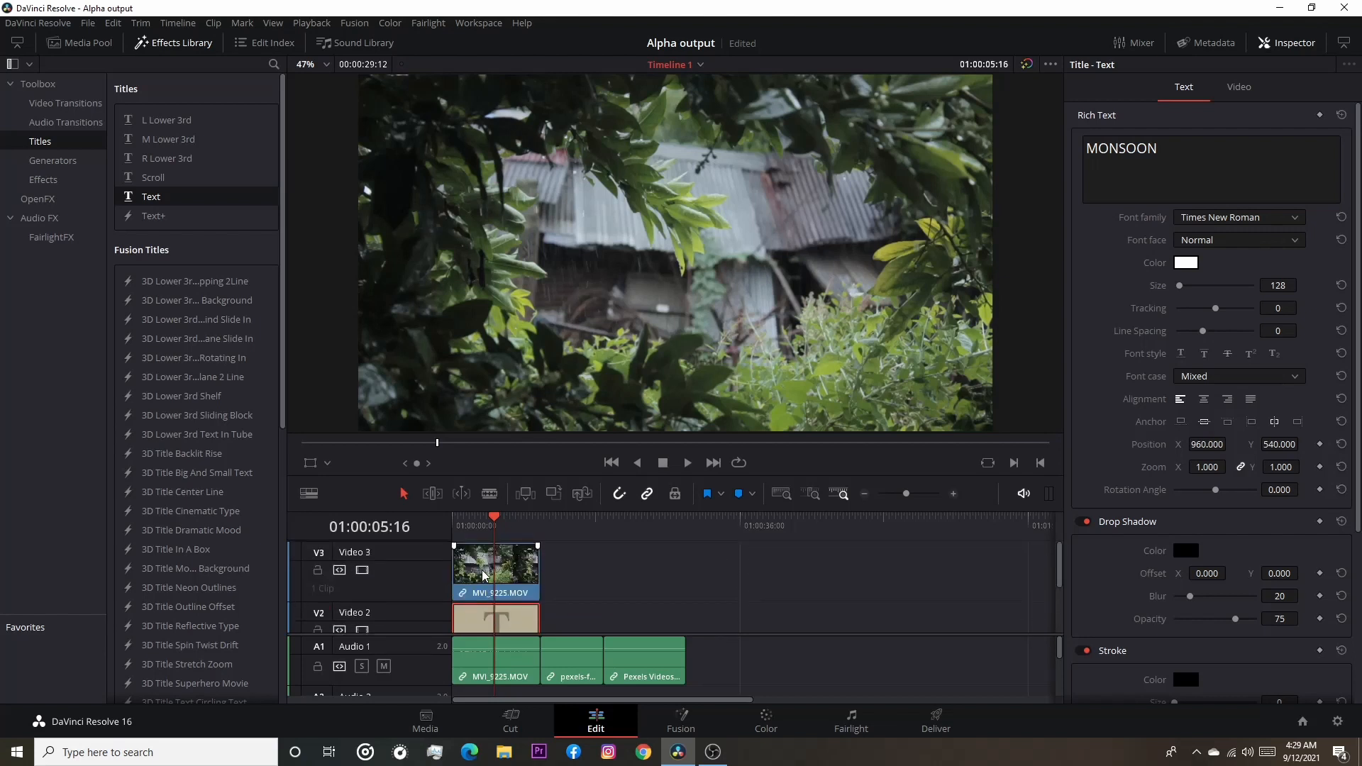
click(491, 571)
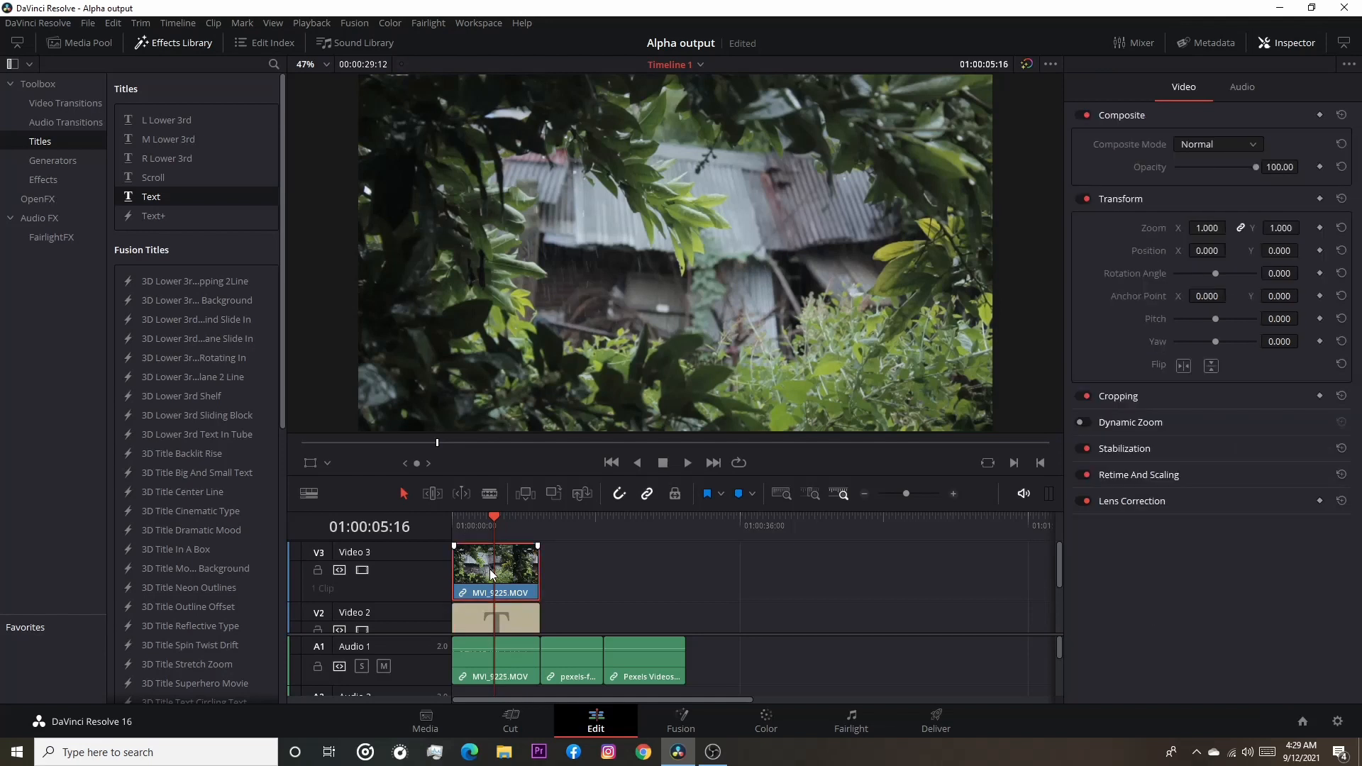
click(769, 725)
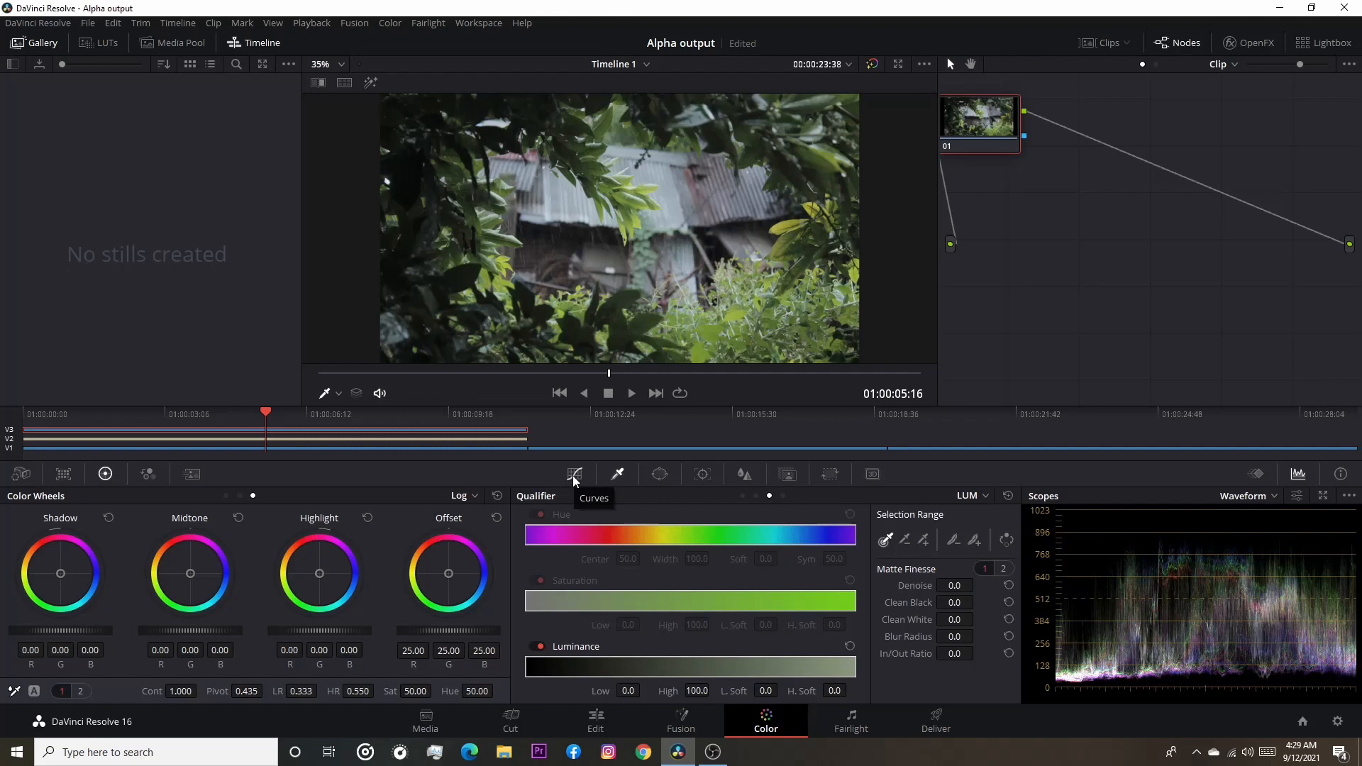
click(575, 474)
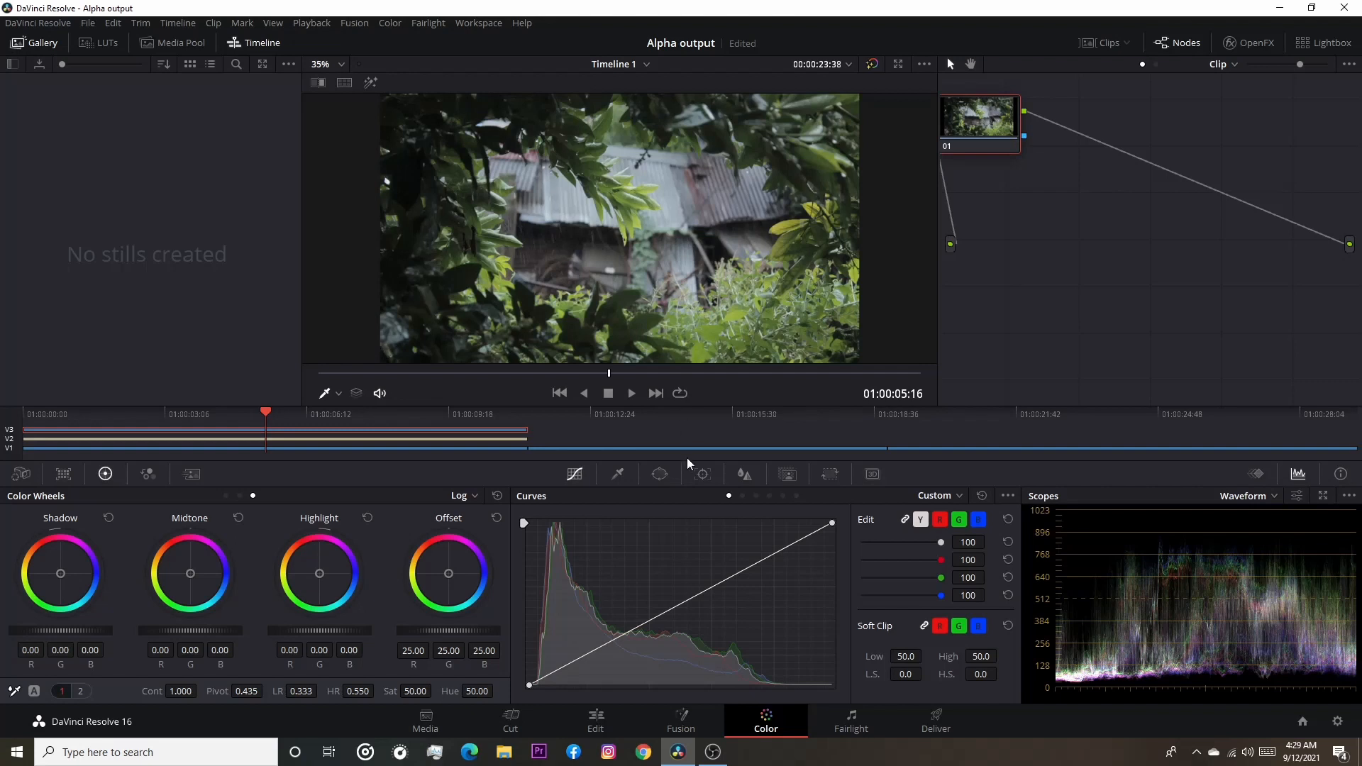
click(618, 474)
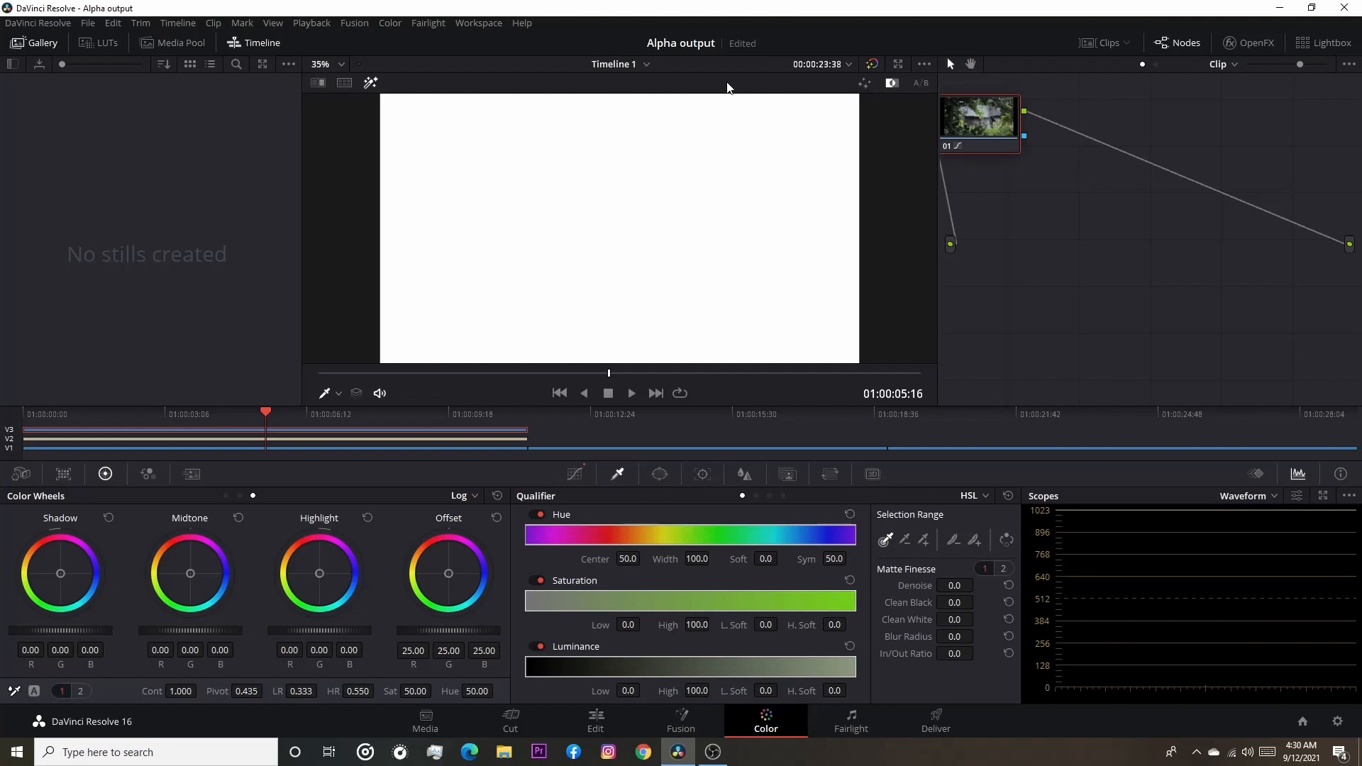
Sample the hanging green leaves in front of the roof with the HSL qualifier and show the selection as a black-and-white matte
click(370, 83)
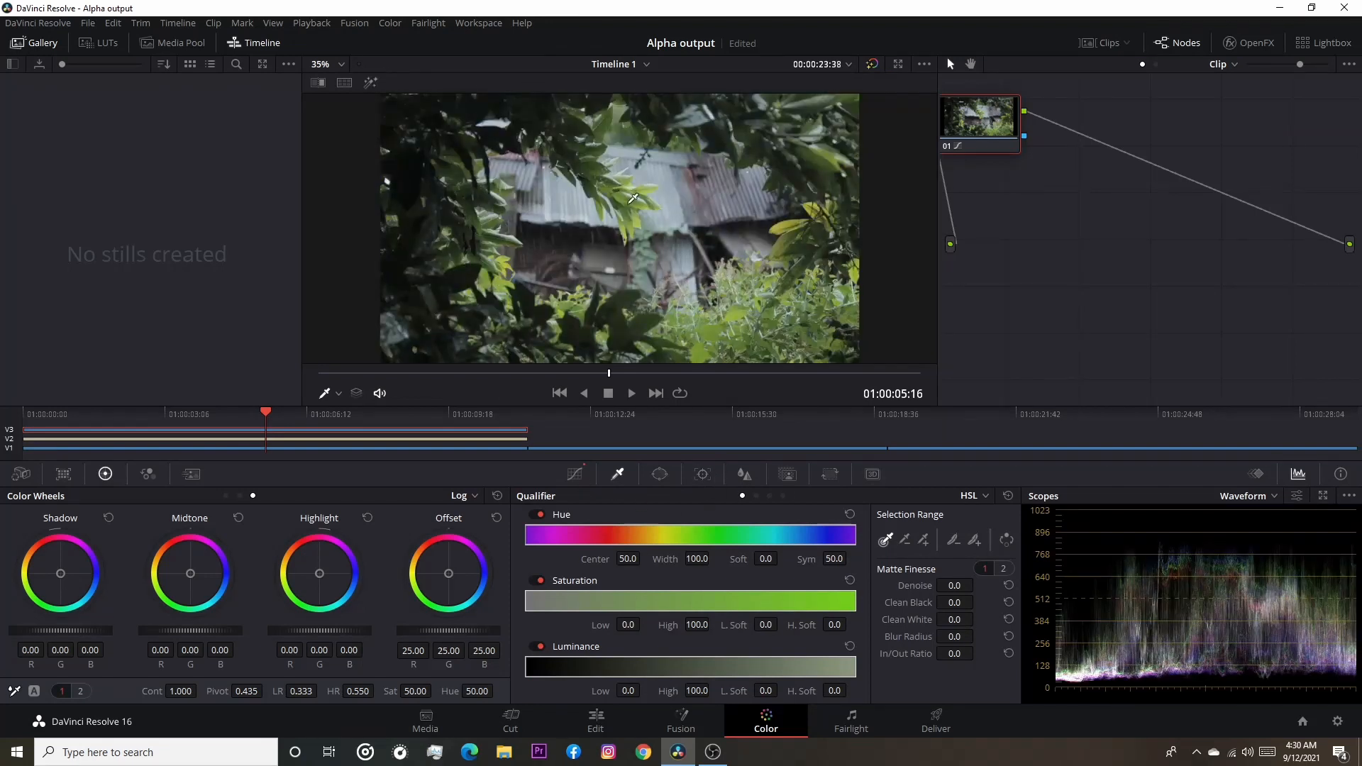
click(967, 498)
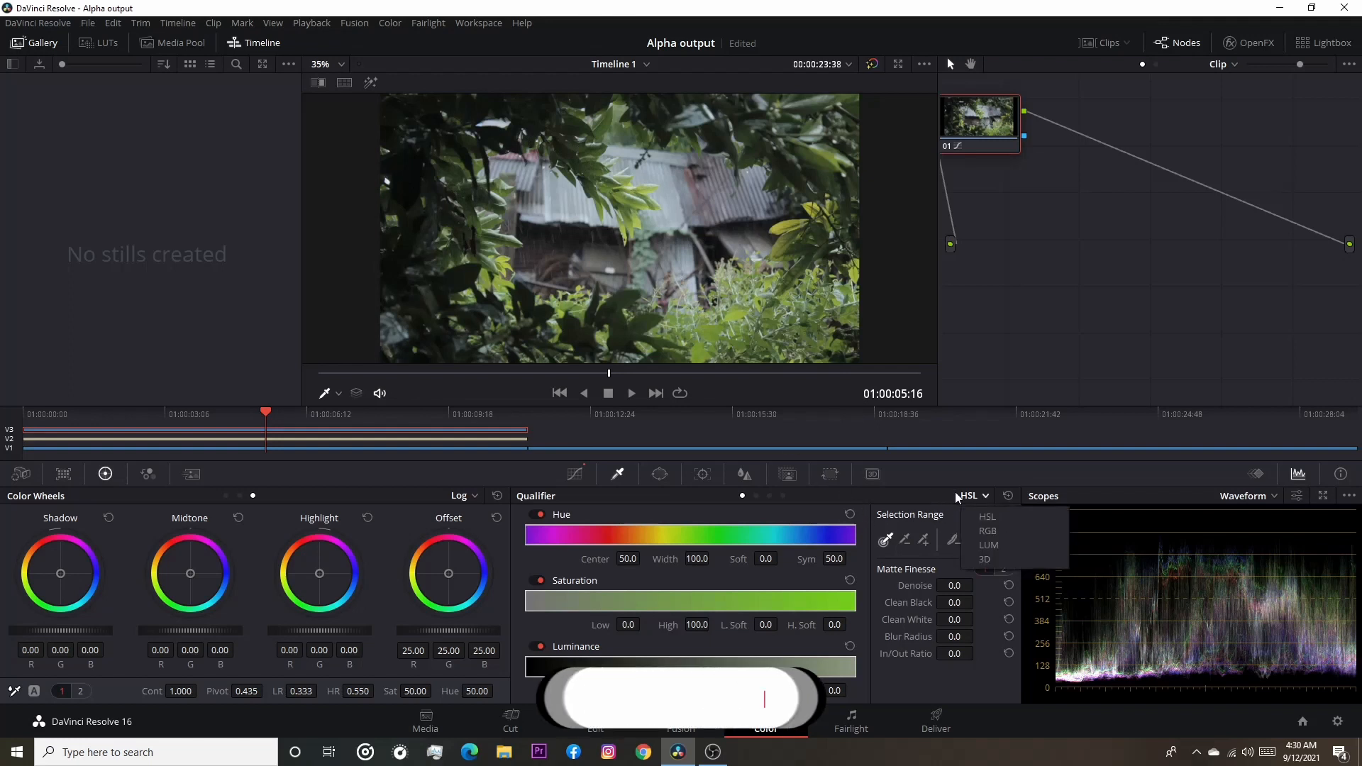
click(957, 494)
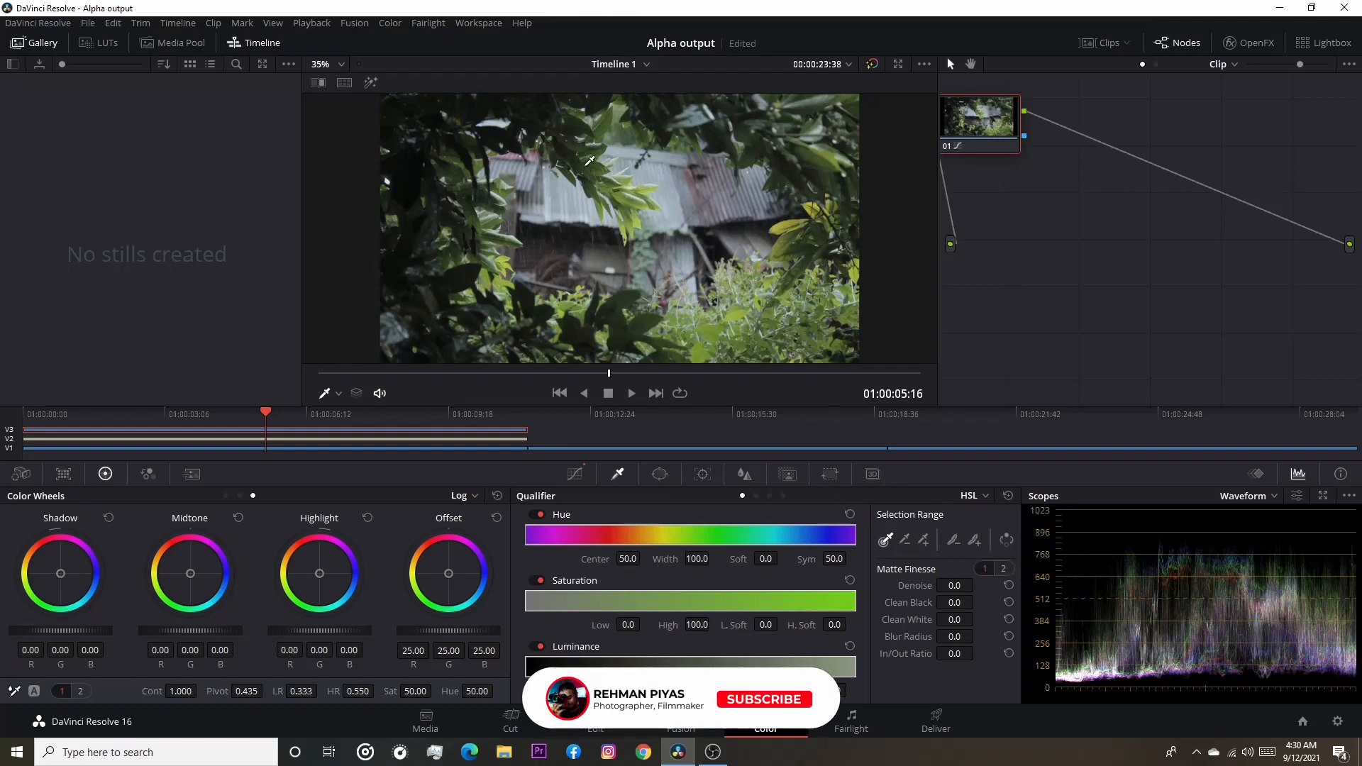
click(589, 161)
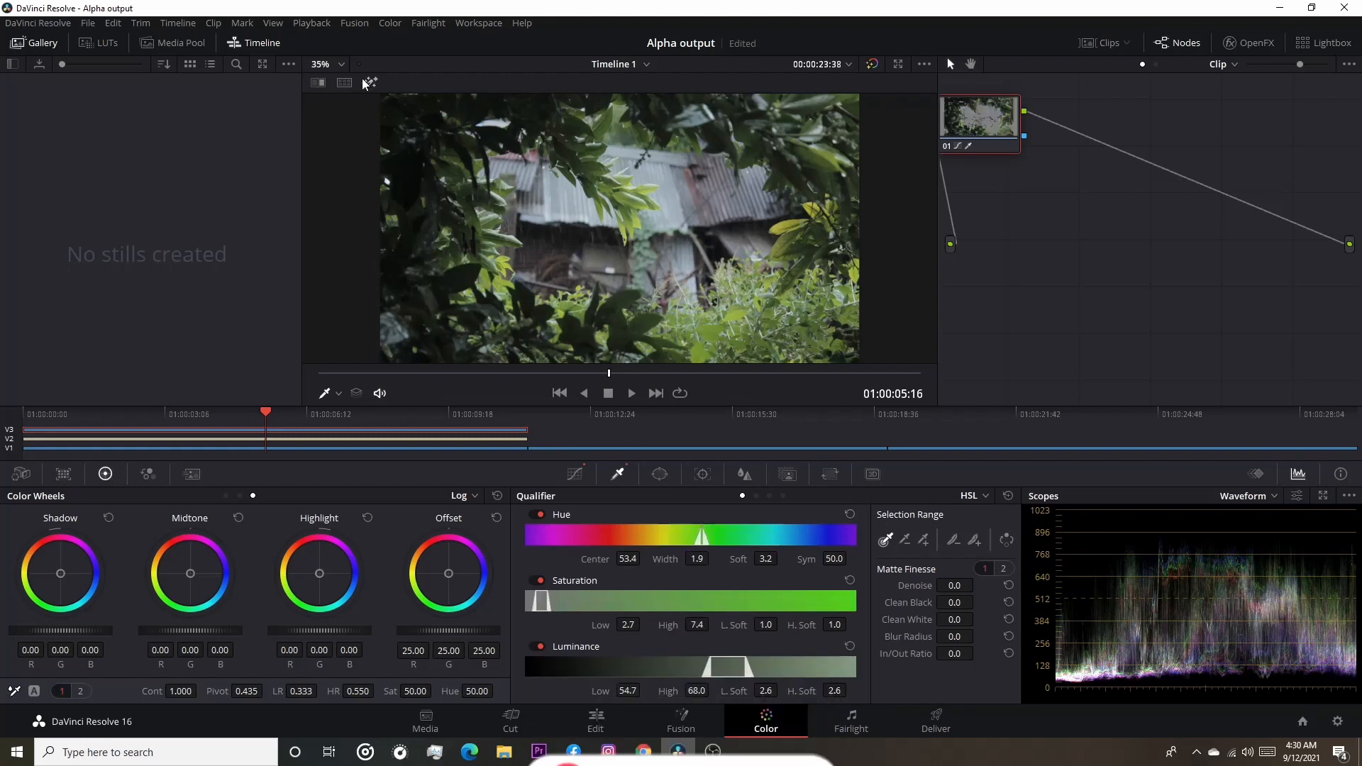
click(390, 105)
click(370, 83)
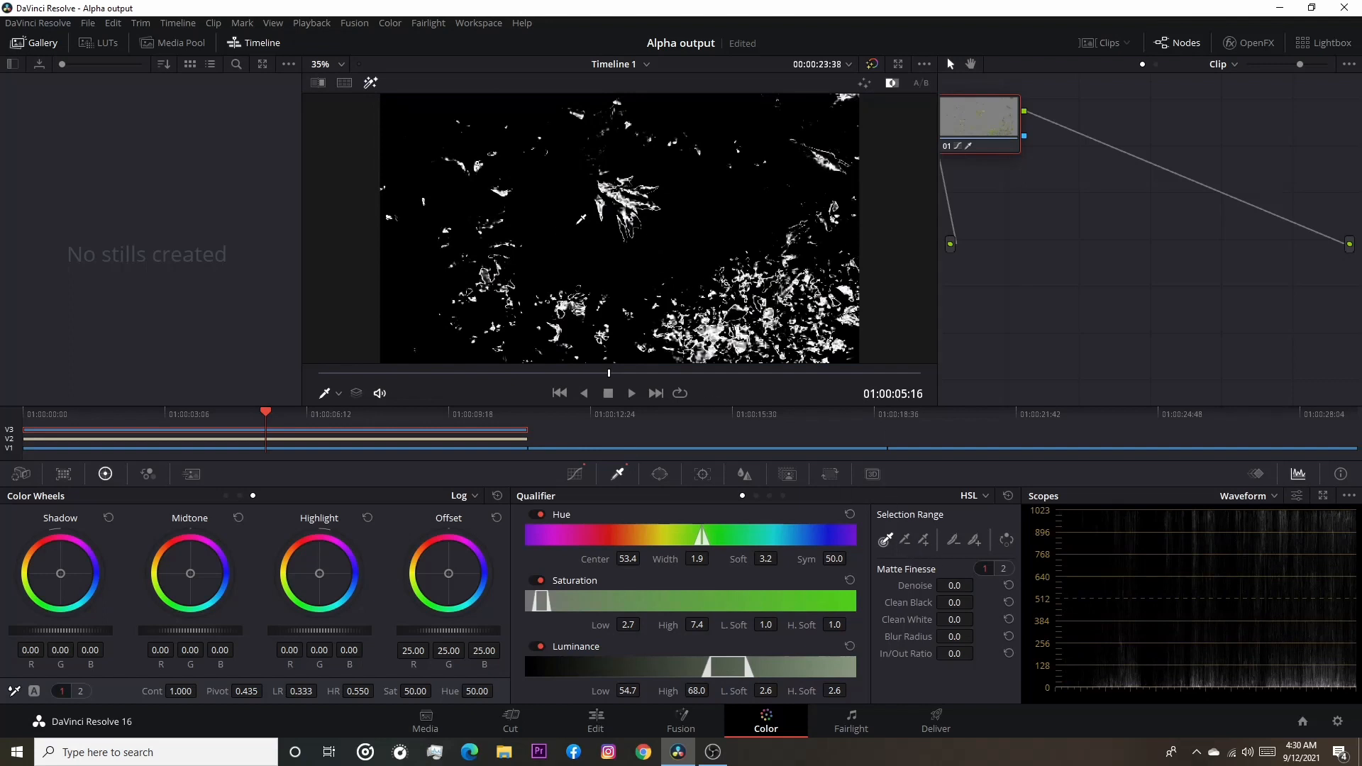
Add more tones of the hanging leaves to the qualifier selection, undoing the last sample taken near the branch's upper part
click(923, 542)
drag(592, 163, 632, 205)
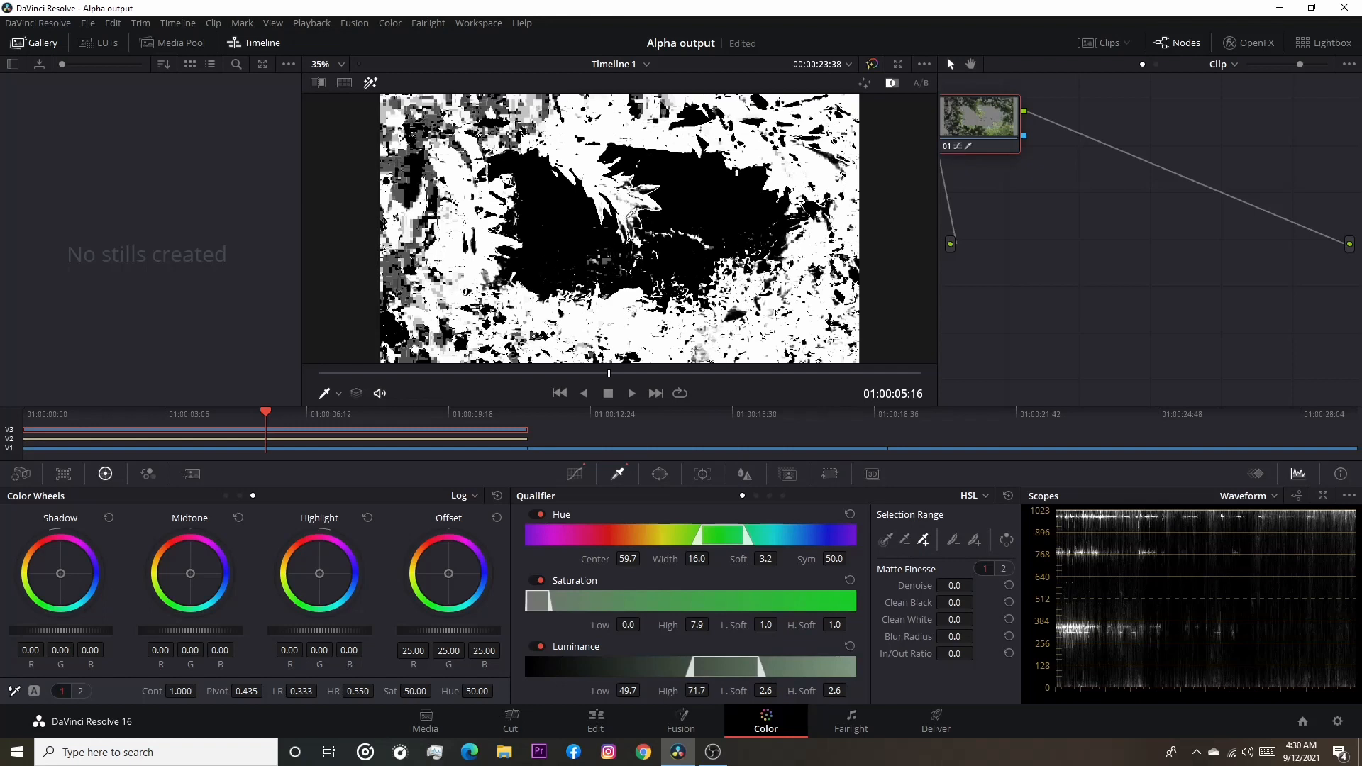
click(628, 211)
click(639, 212)
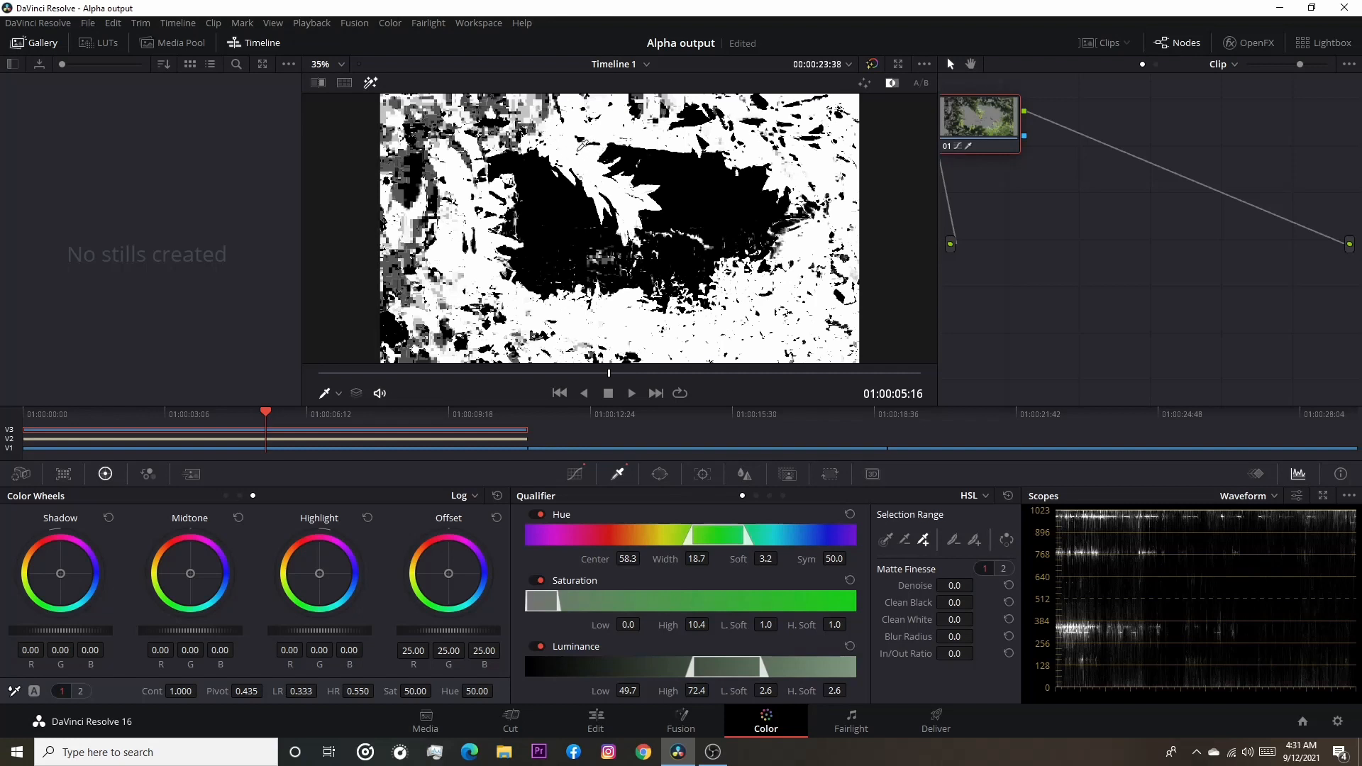
click(581, 153)
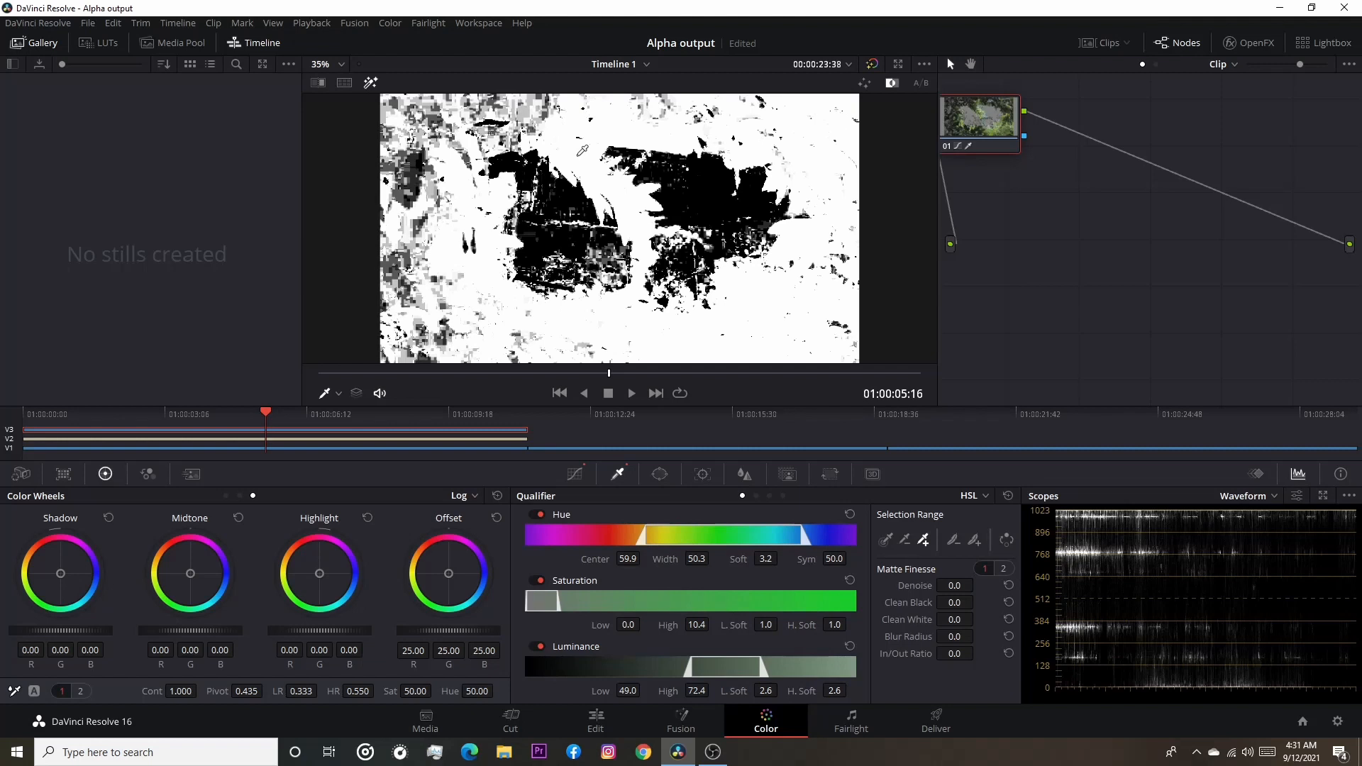
key(ctrl+z)
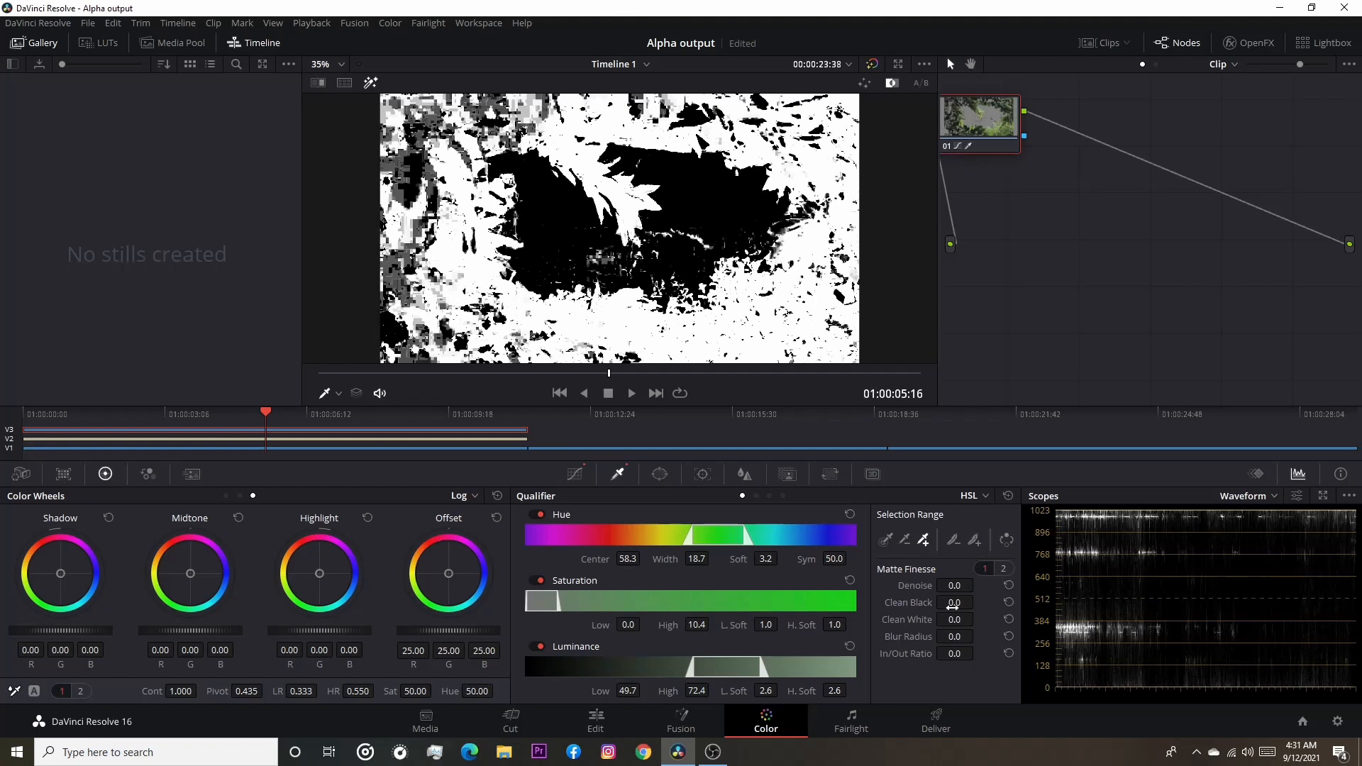
Set the matte's Clean Black to 7.2 and Clean White to 4.7, and return the viewer to the keyed color image
drag(952, 602, 978, 602)
drag(977, 601, 979, 601)
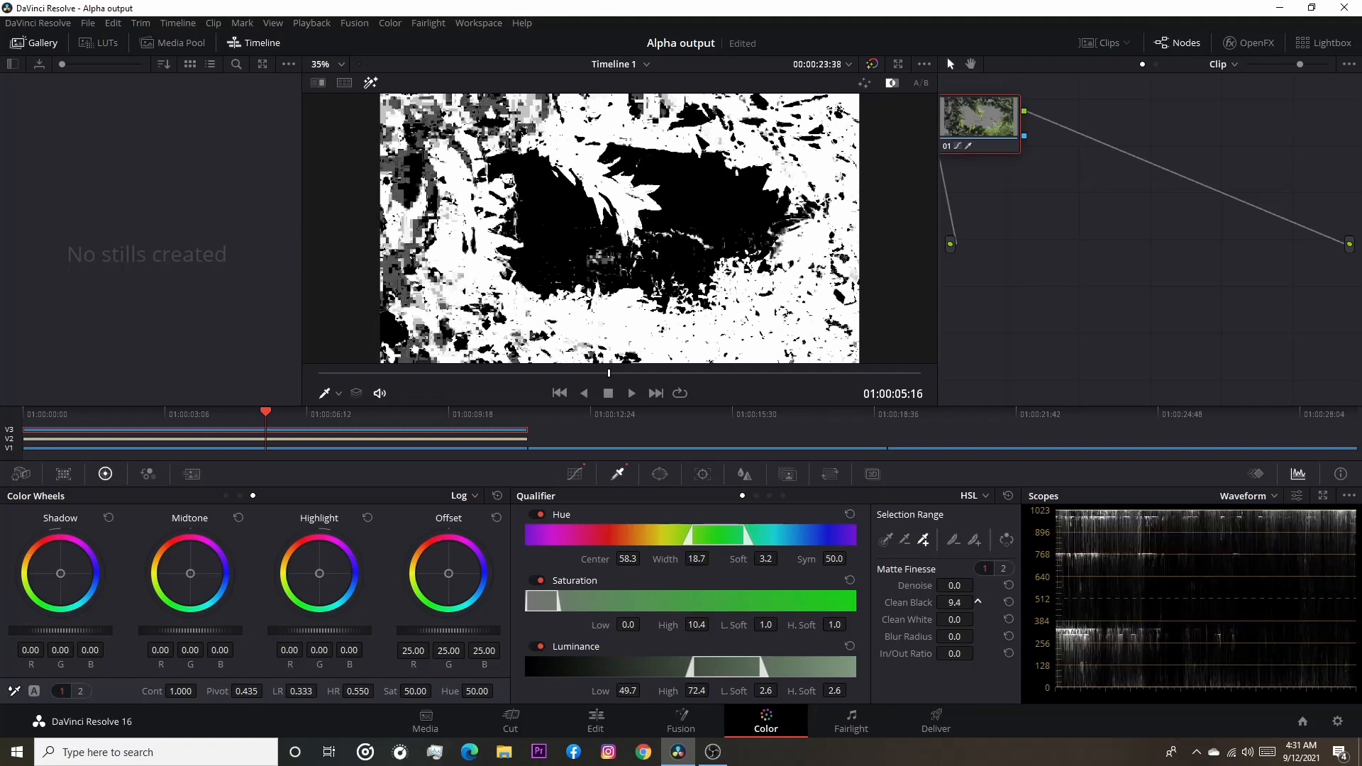
drag(958, 619, 978, 619)
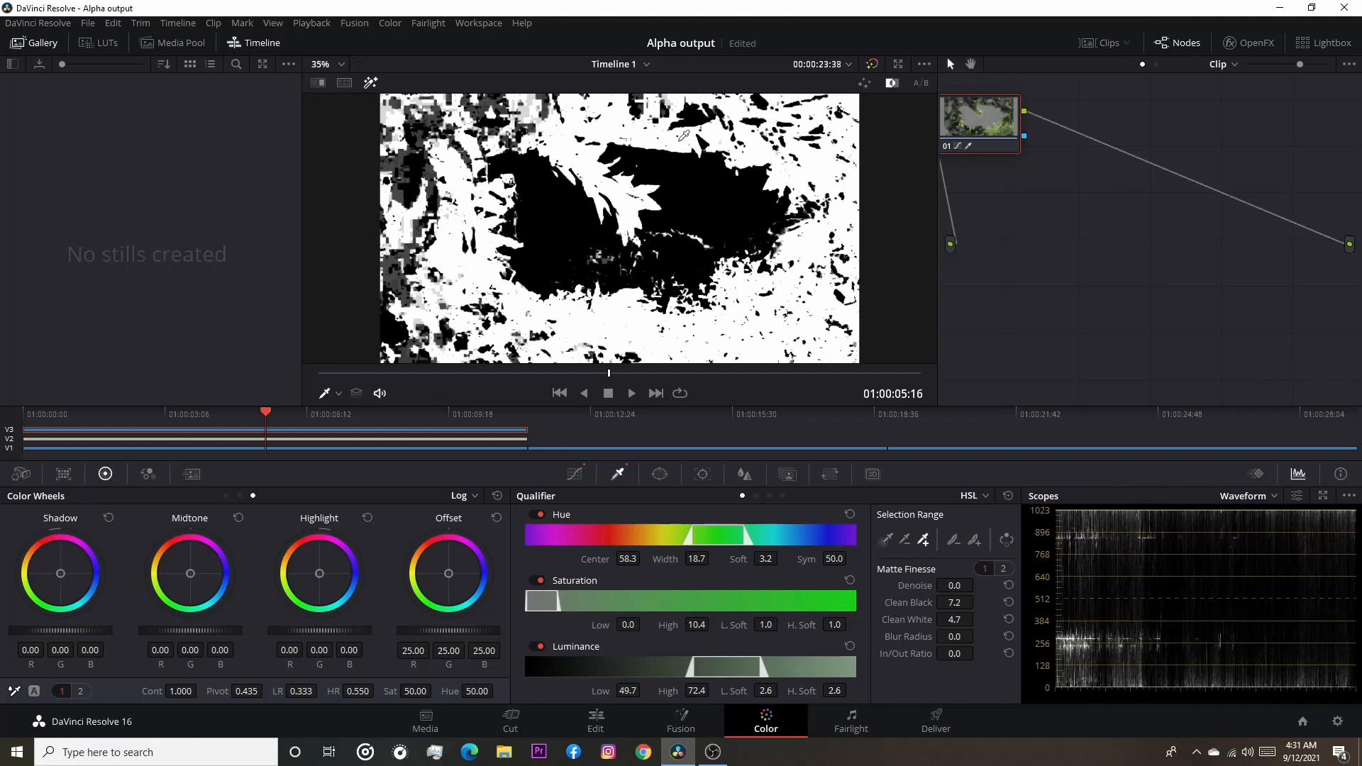
click(868, 83)
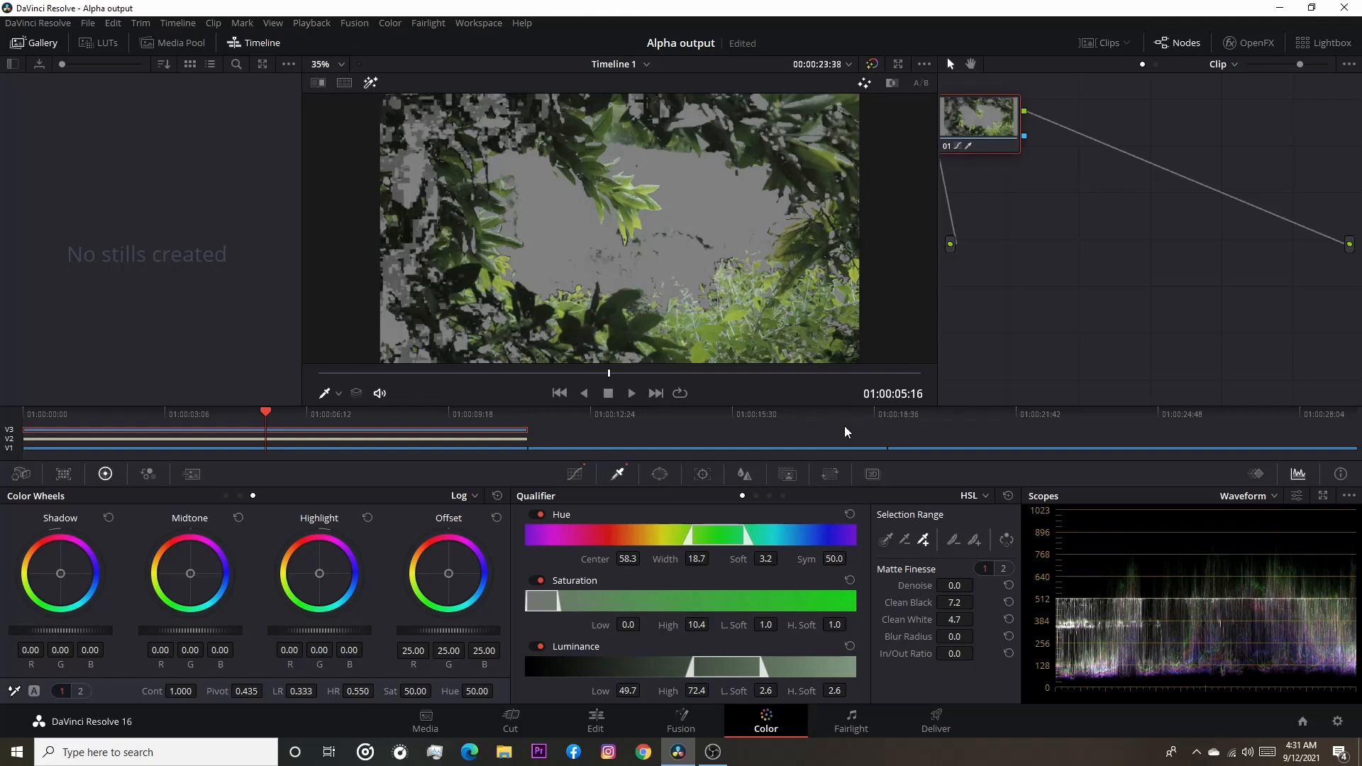
Try to add the gray area near the image's left edge to the qualifier selection, and undo that sample
drag(422, 165, 417, 179)
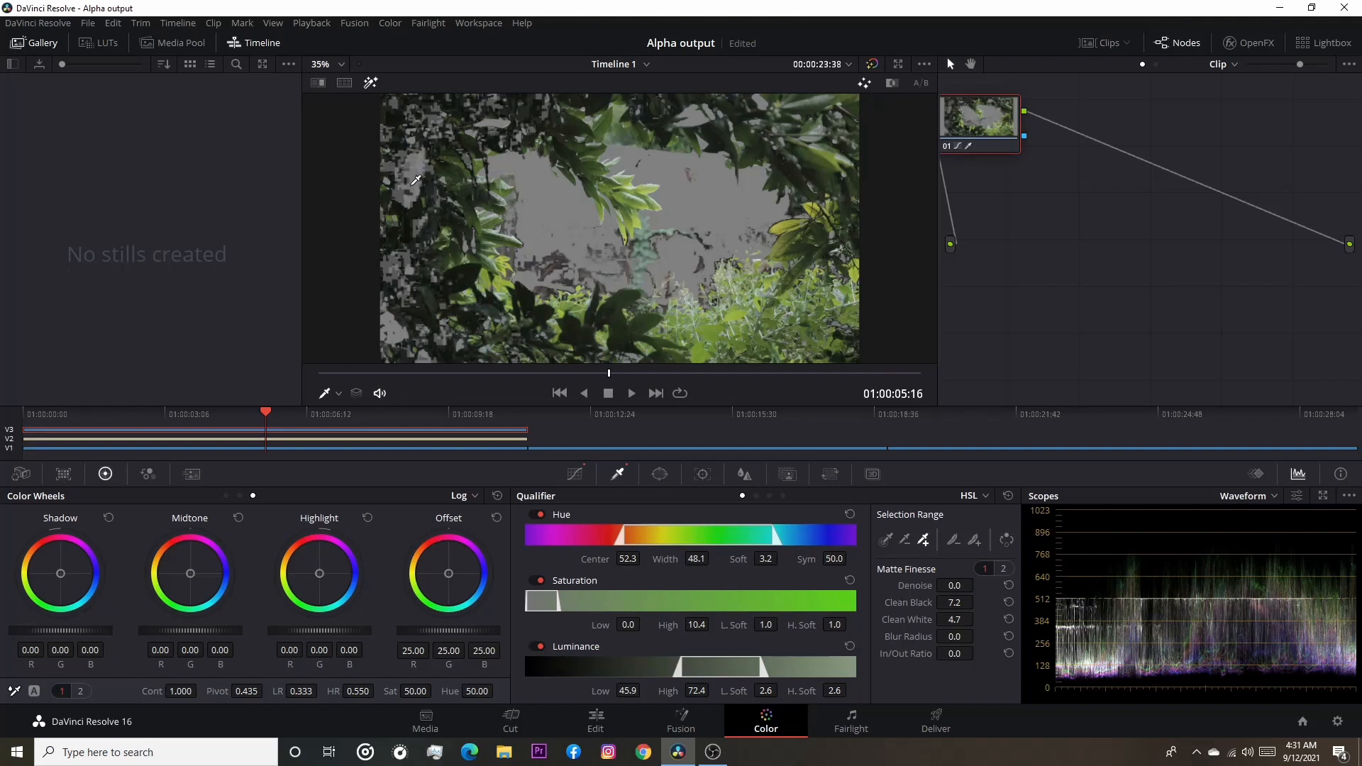
key(ctrl+z)
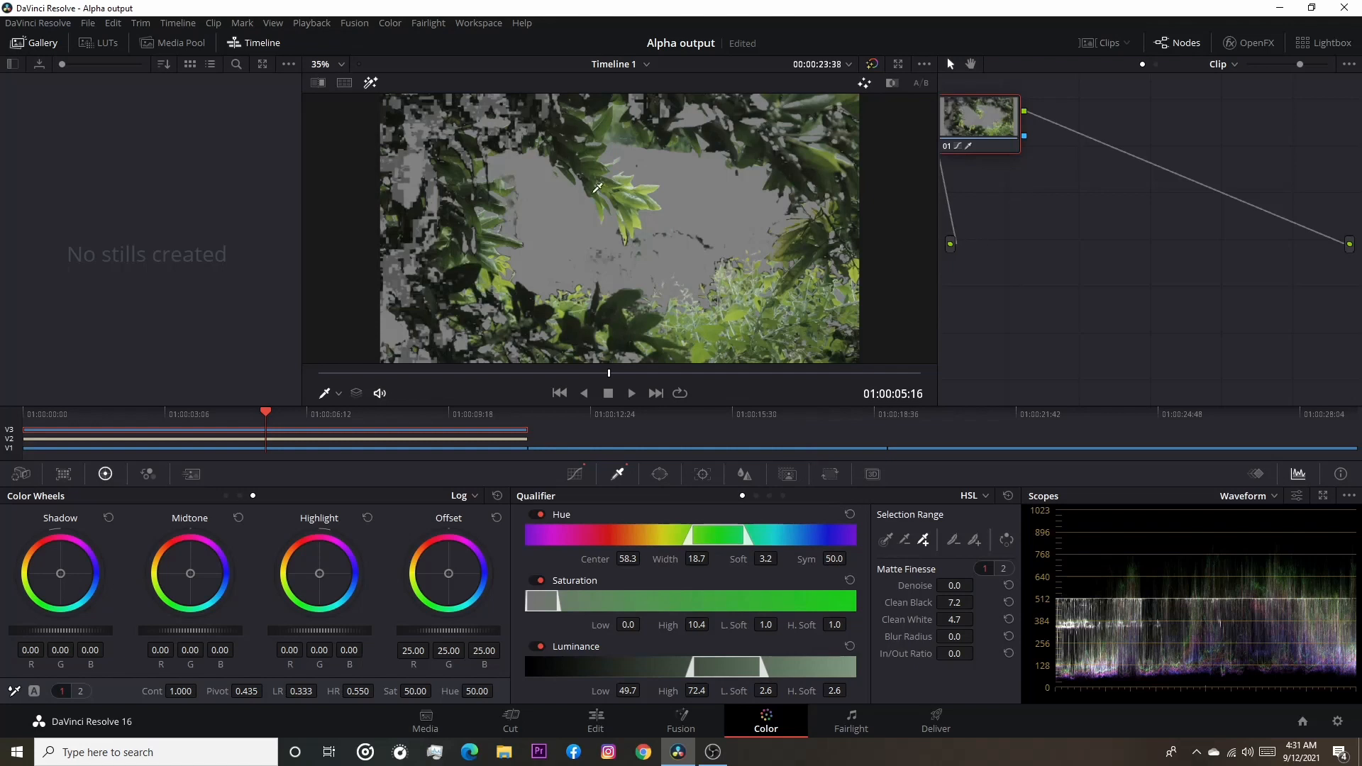
Add an alpha output to the keyed foliage clip's node graph and connect node 01's key output to it
drag(964, 130, 1013, 163)
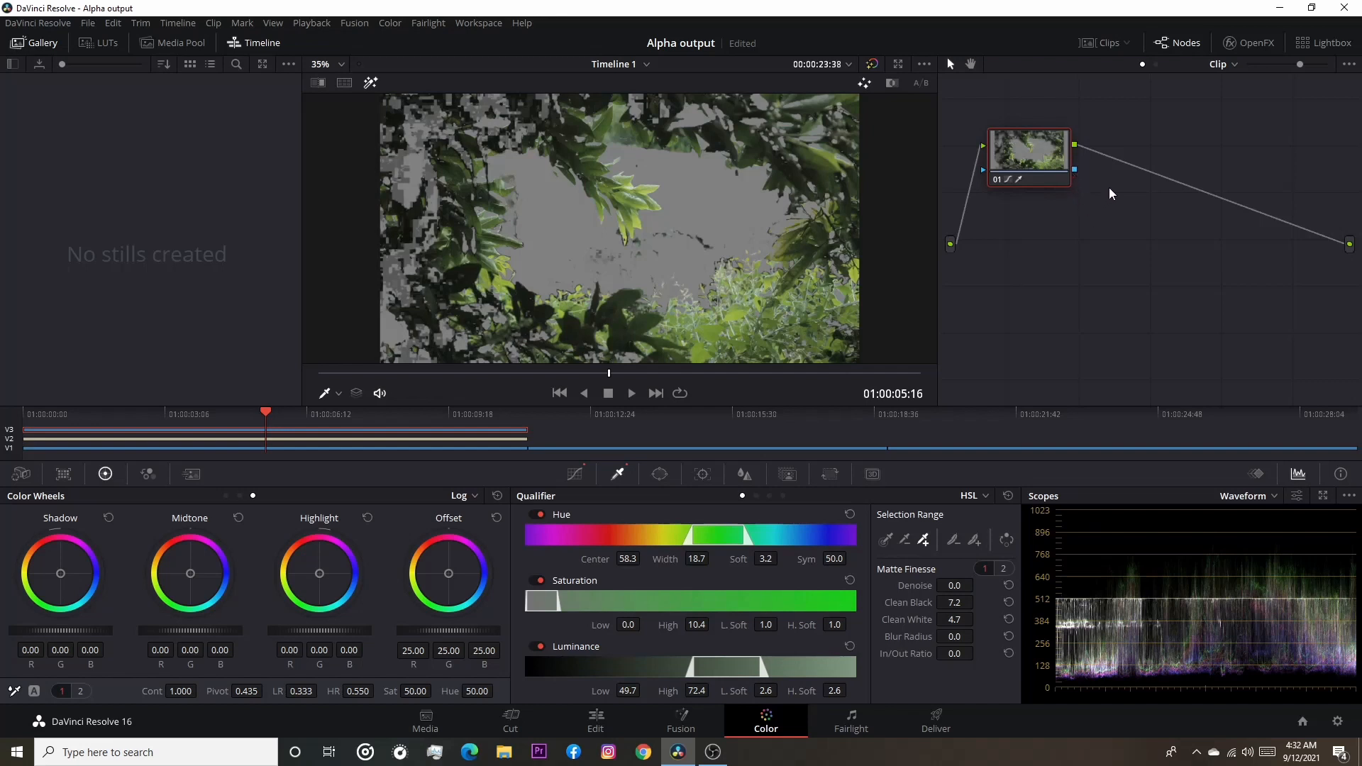
right_click(1274, 280)
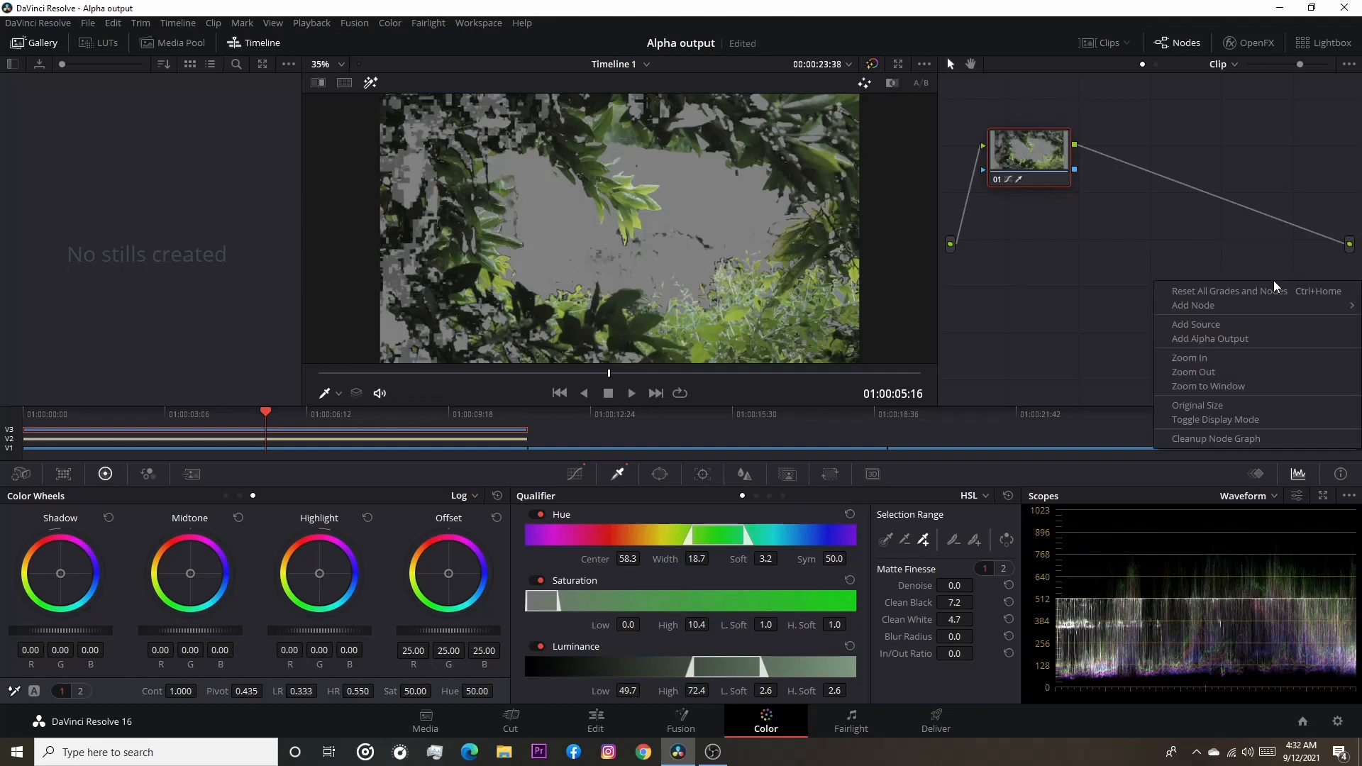
click(1230, 344)
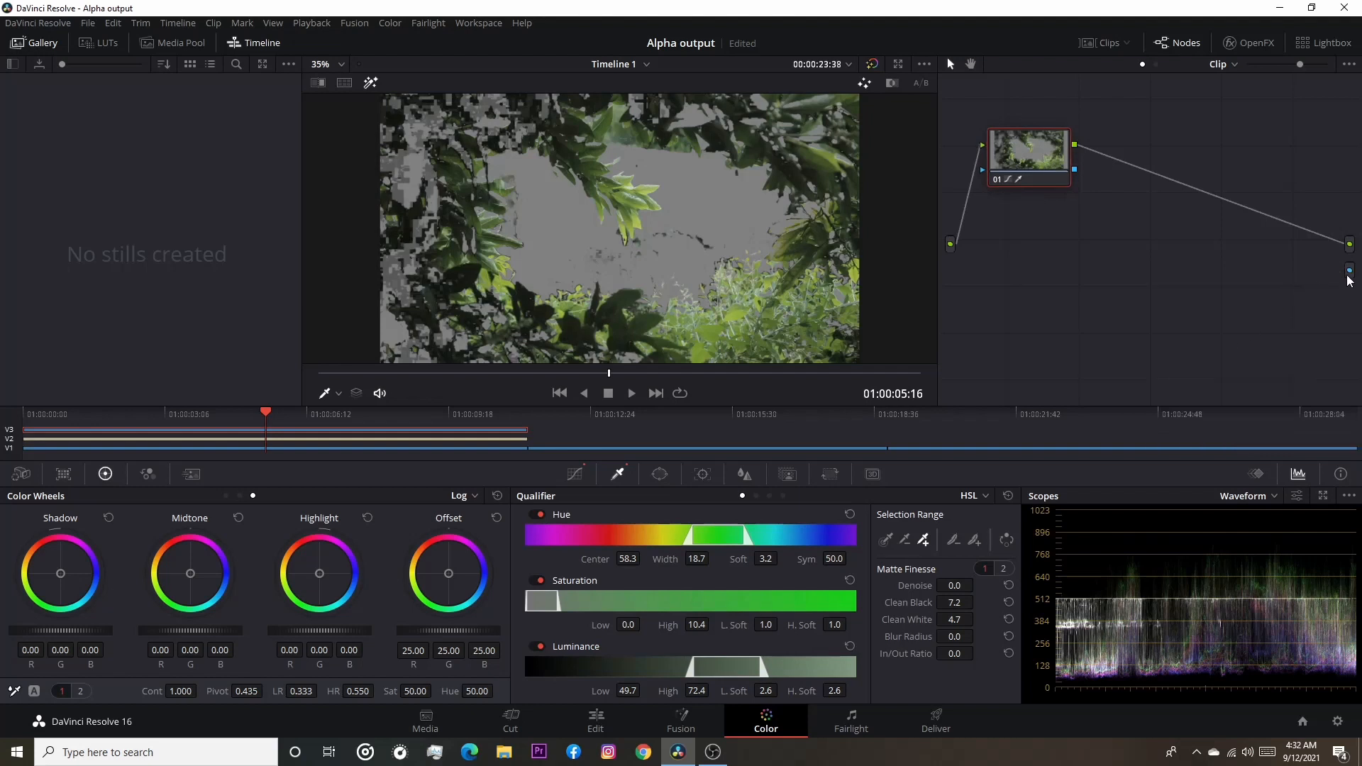
drag(1075, 171, 1098, 190)
drag(1319, 261, 1350, 270)
click(487, 445)
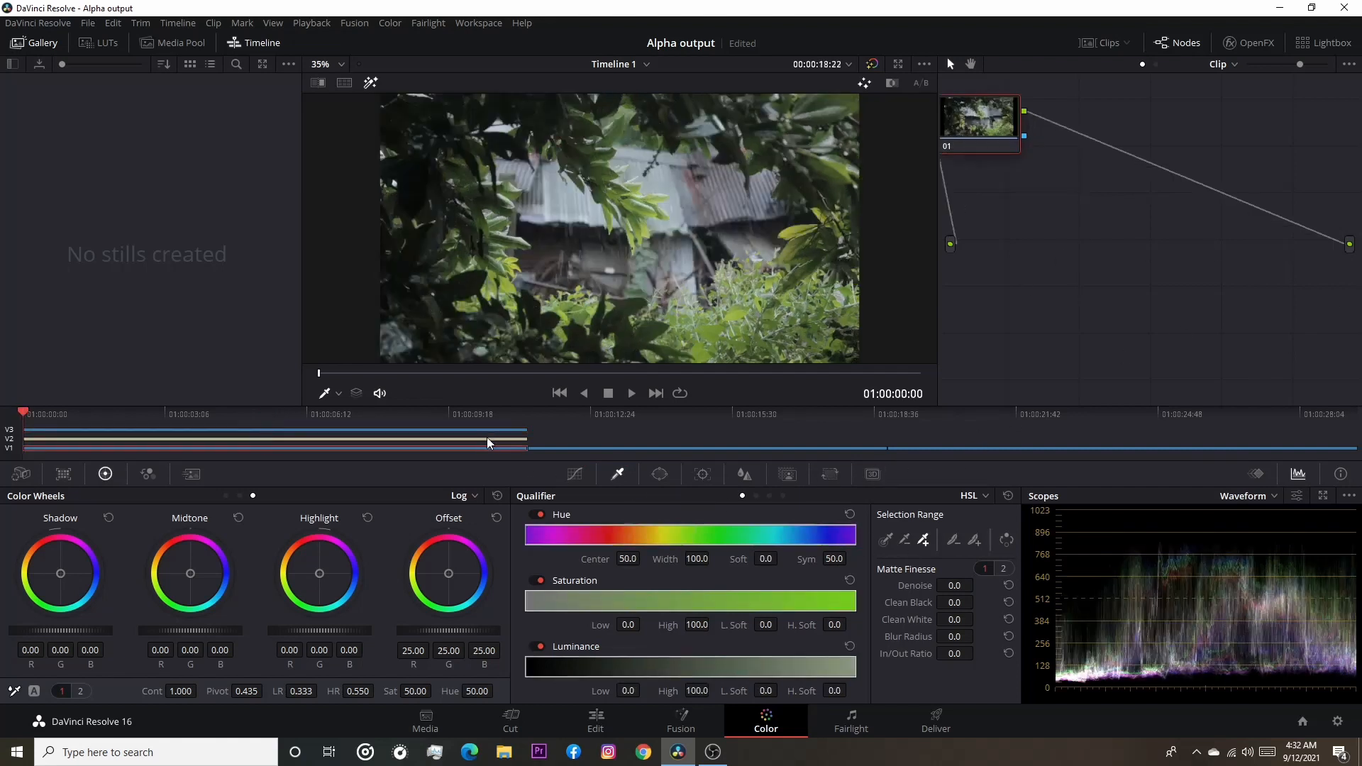
click(487, 428)
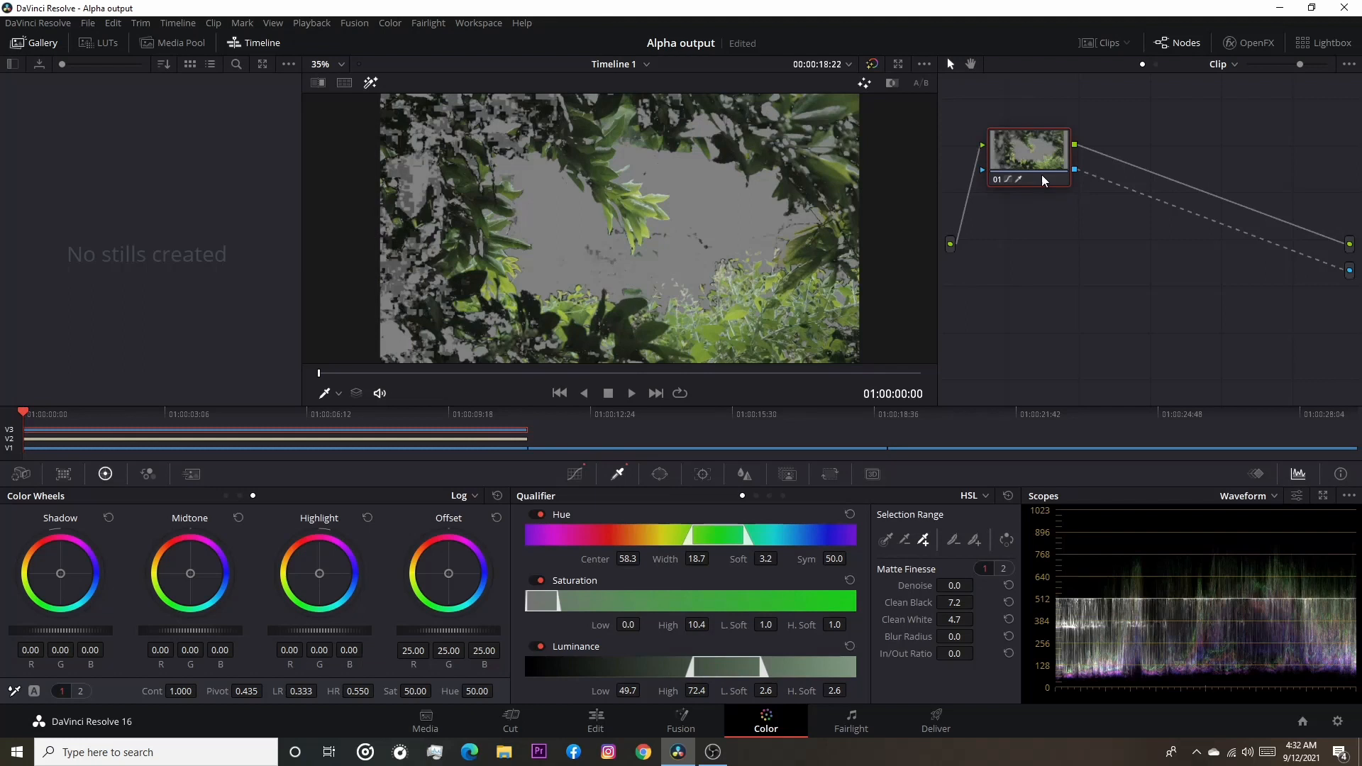
drag(1025, 160, 1046, 191)
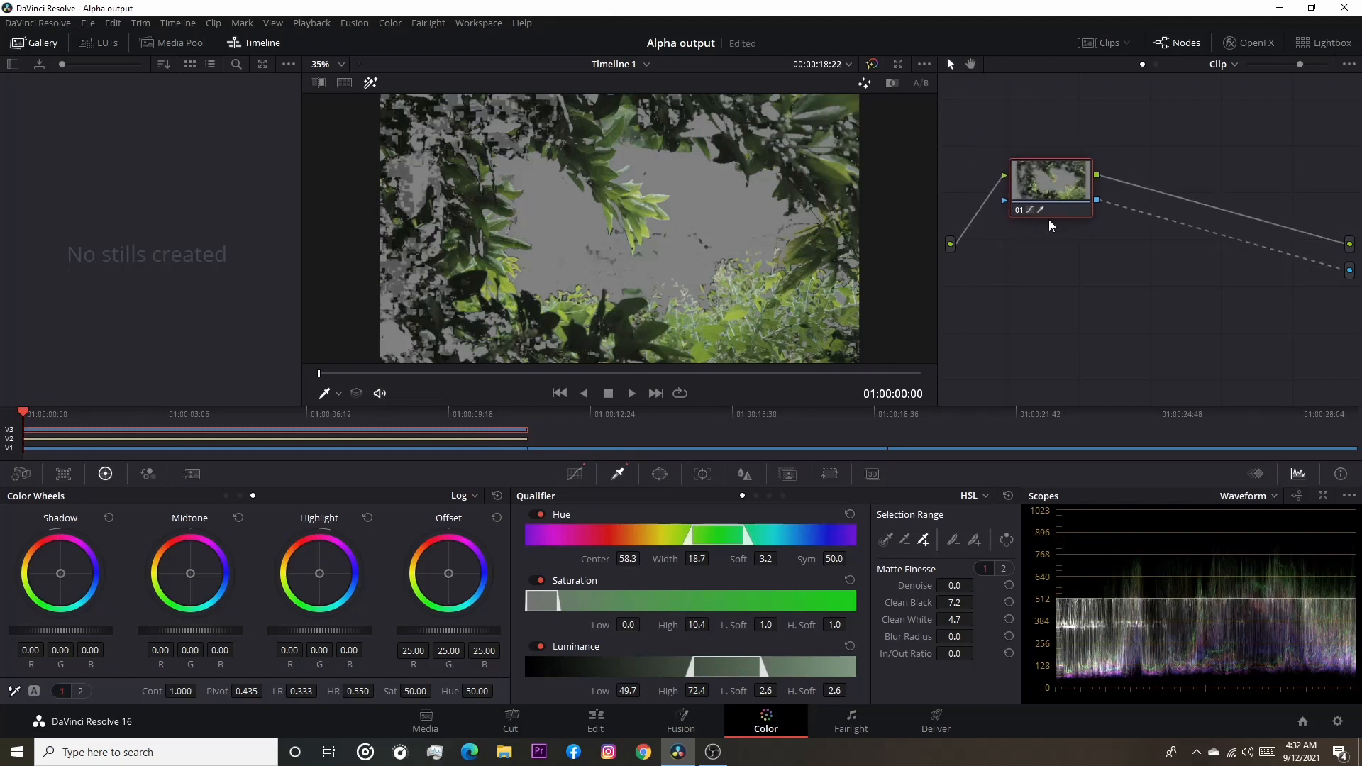
Return to the Edit page and set the MONSOON title's size to 192
click(596, 720)
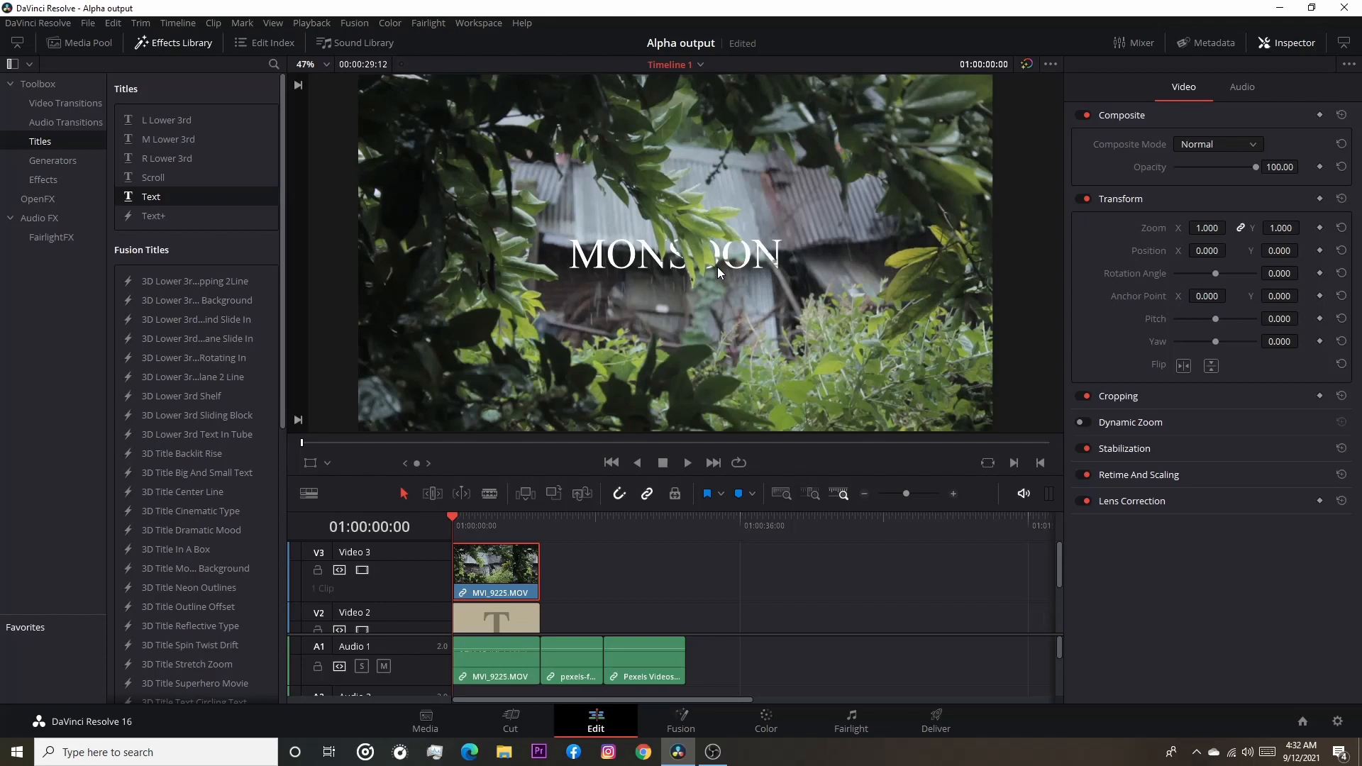
click(495, 622)
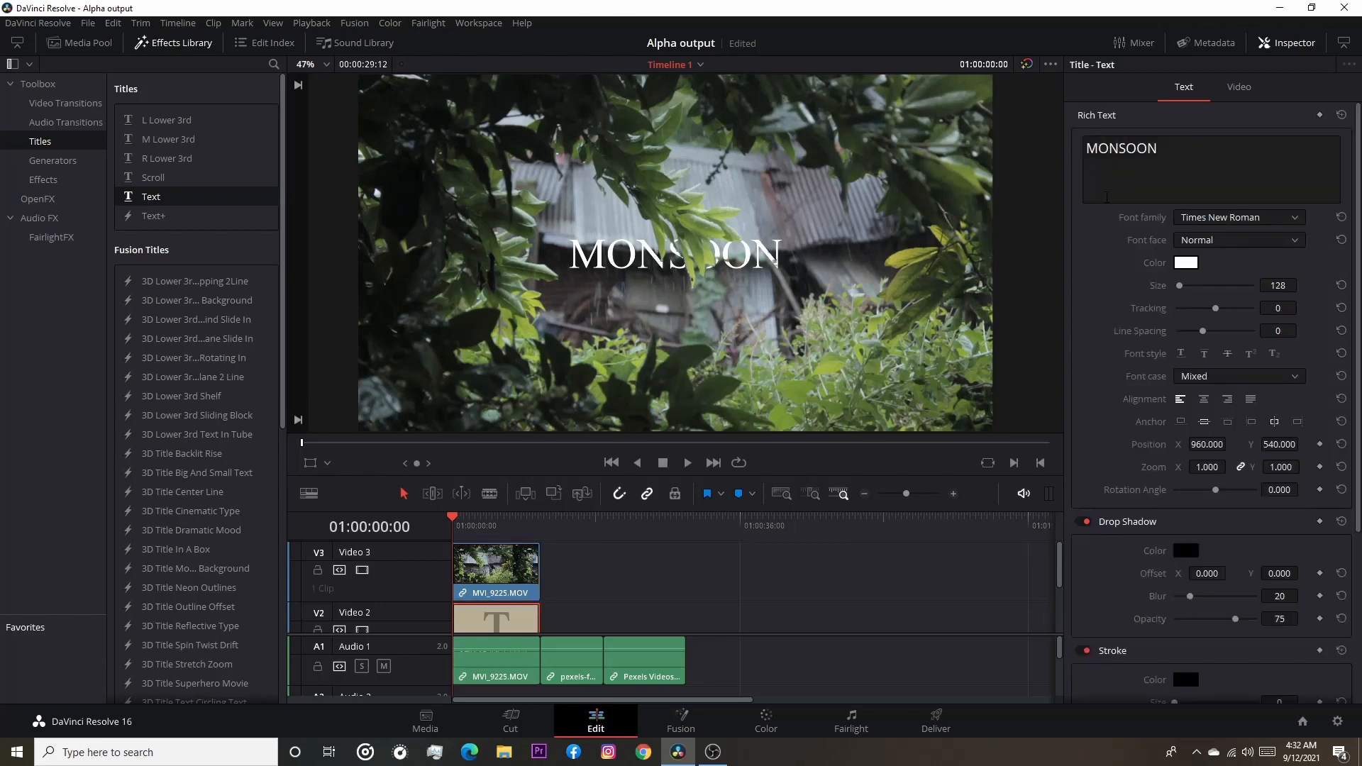
click(707, 259)
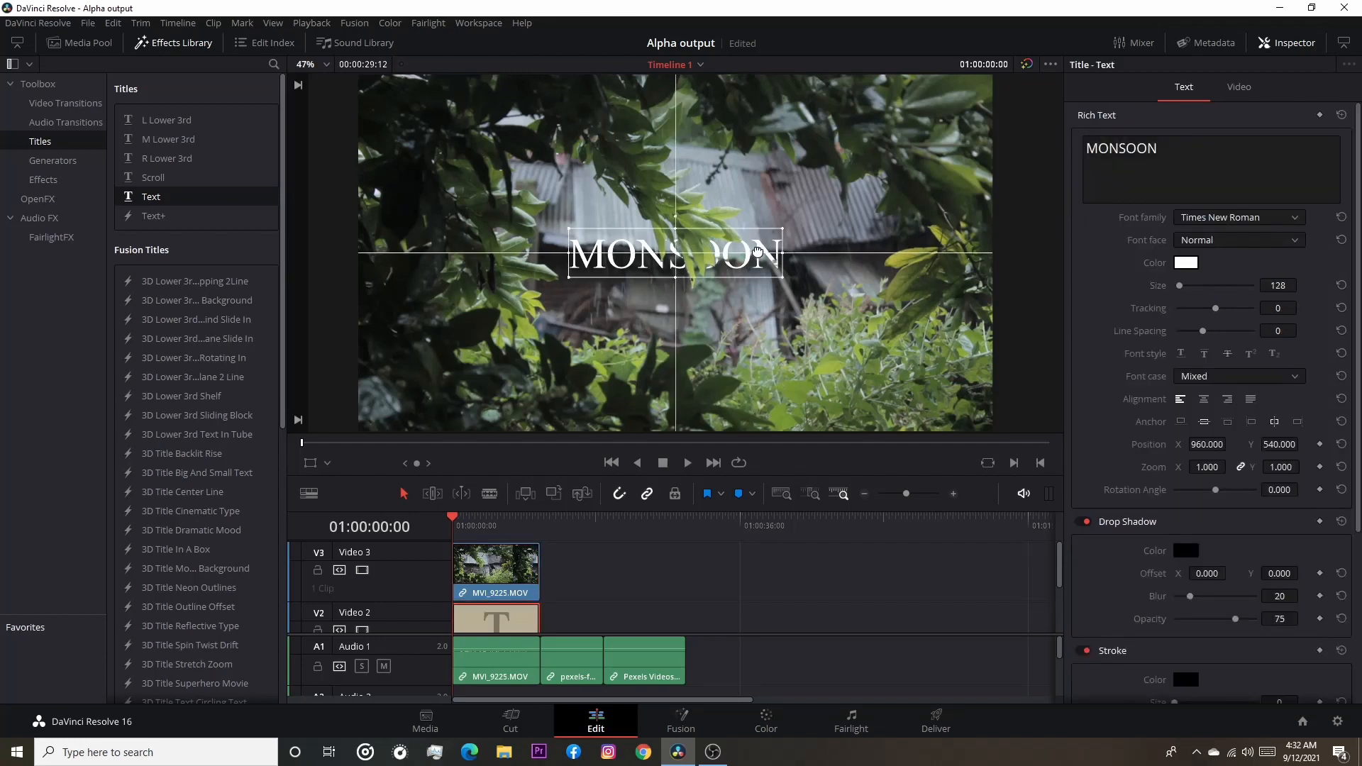
mouse_move(1190, 287)
mouse_down()
mouse_move(1202, 288)
mouse_move(1183, 293)
mouse_up()
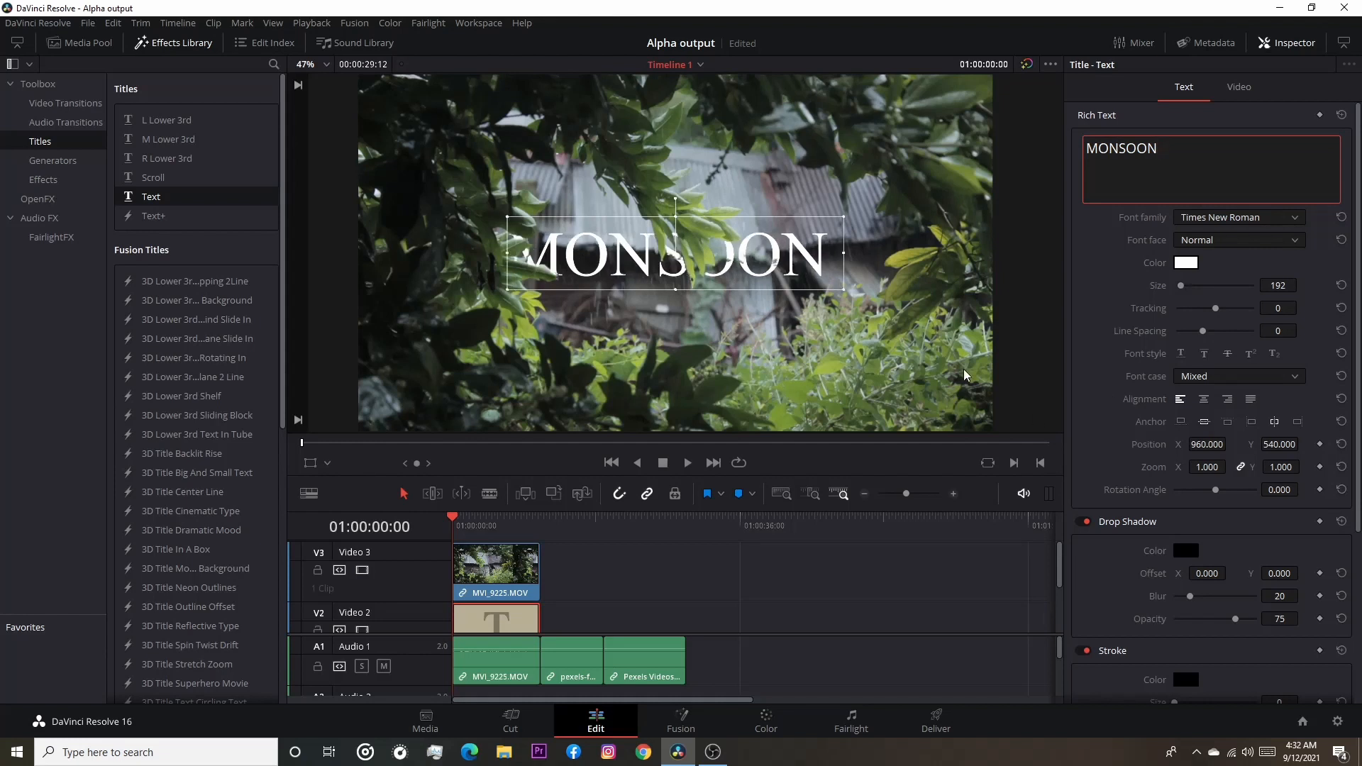
key(BackSpace)
click(935, 276)
Play and scrub through the foliage clip to check how the MONSOON title sits behind the leaves
key(space)
click(917, 298)
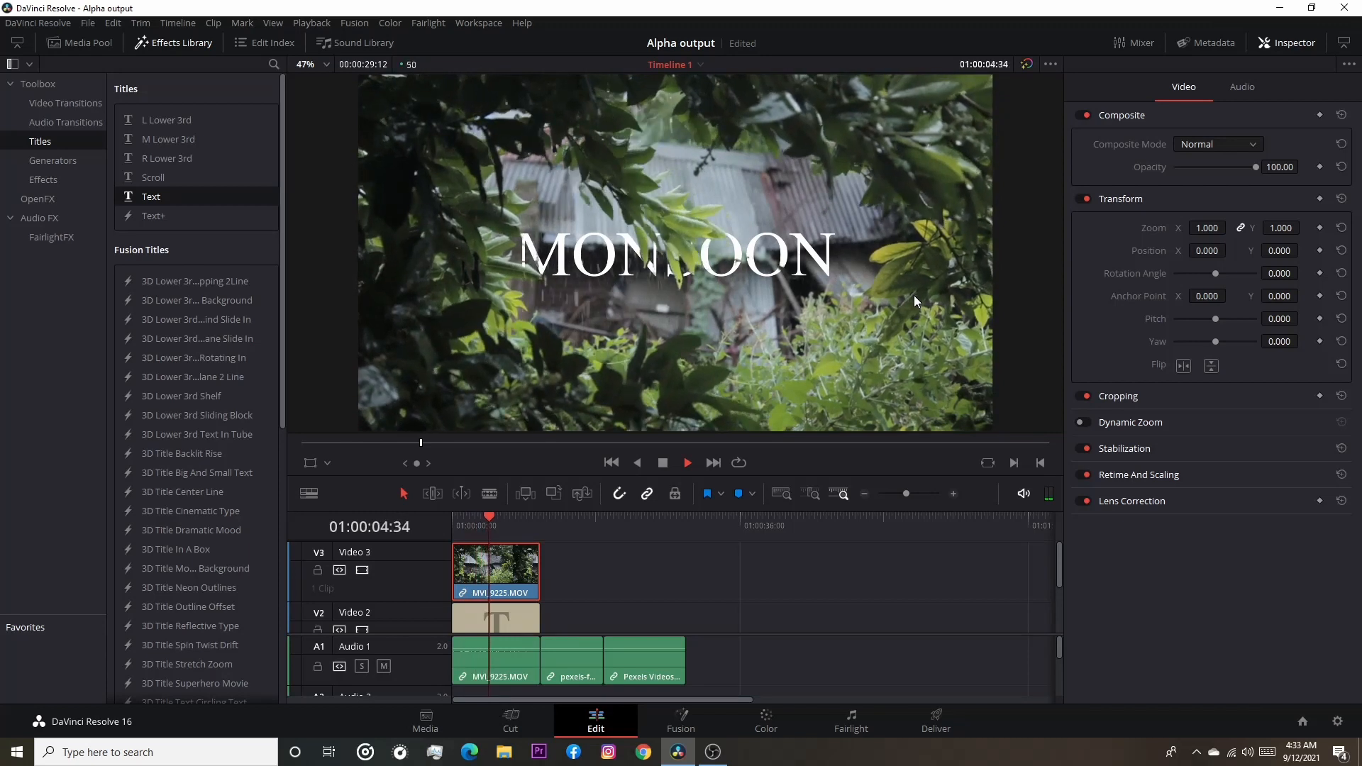
key(space)
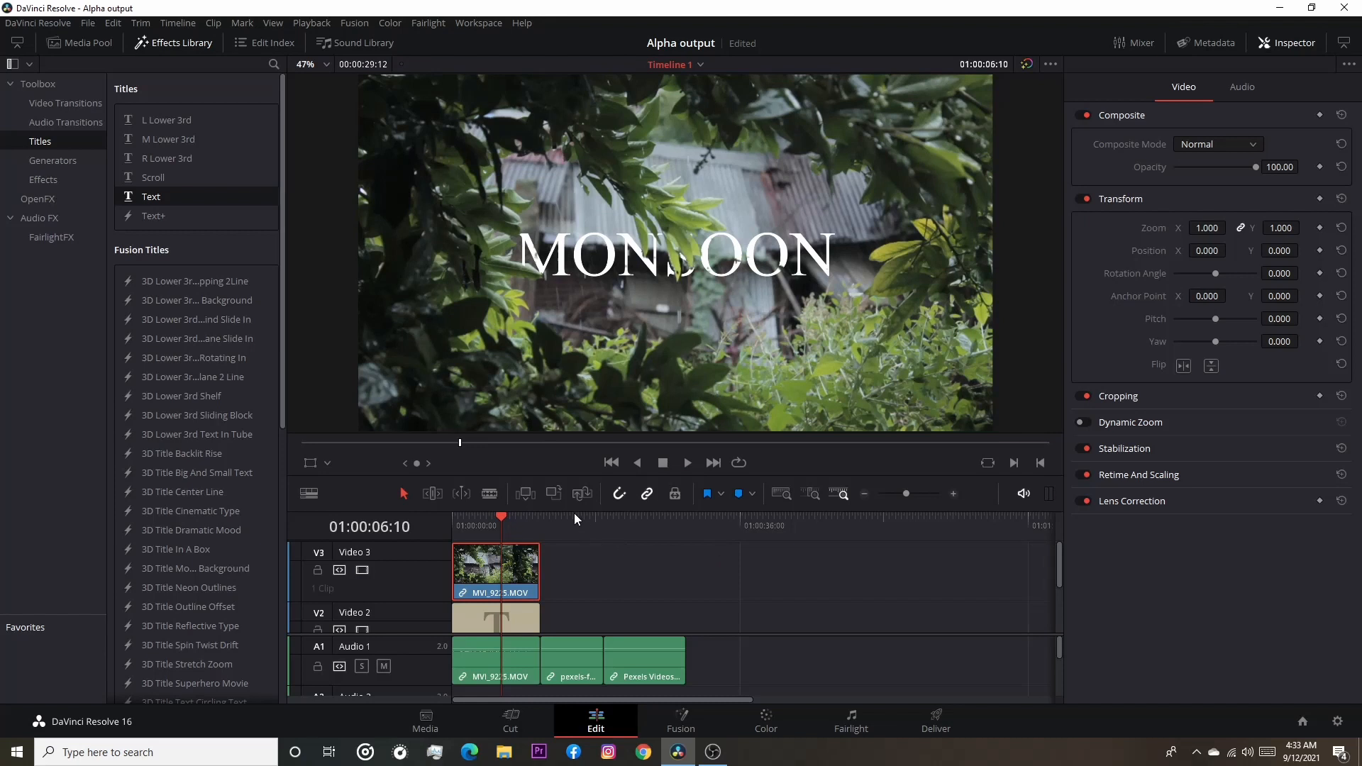
drag(499, 515, 514, 529)
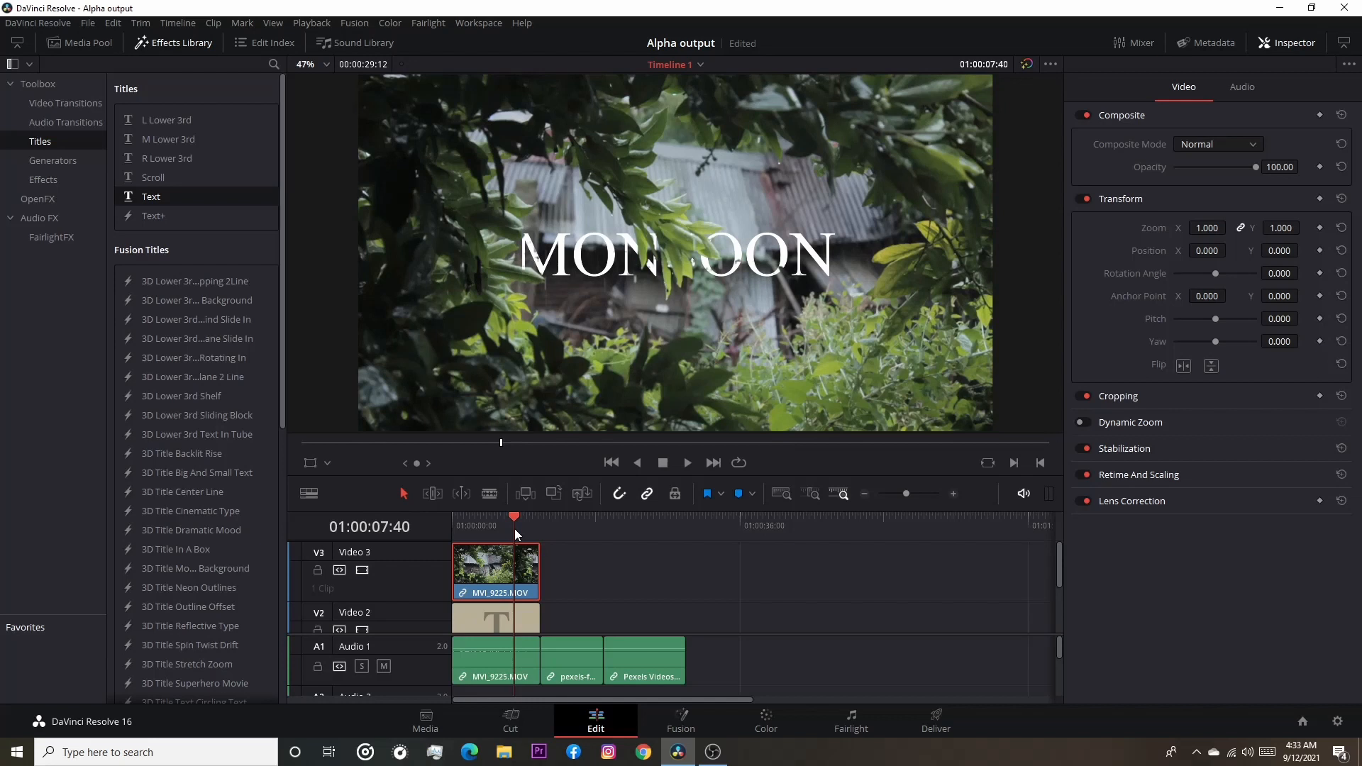
drag(515, 529, 534, 535)
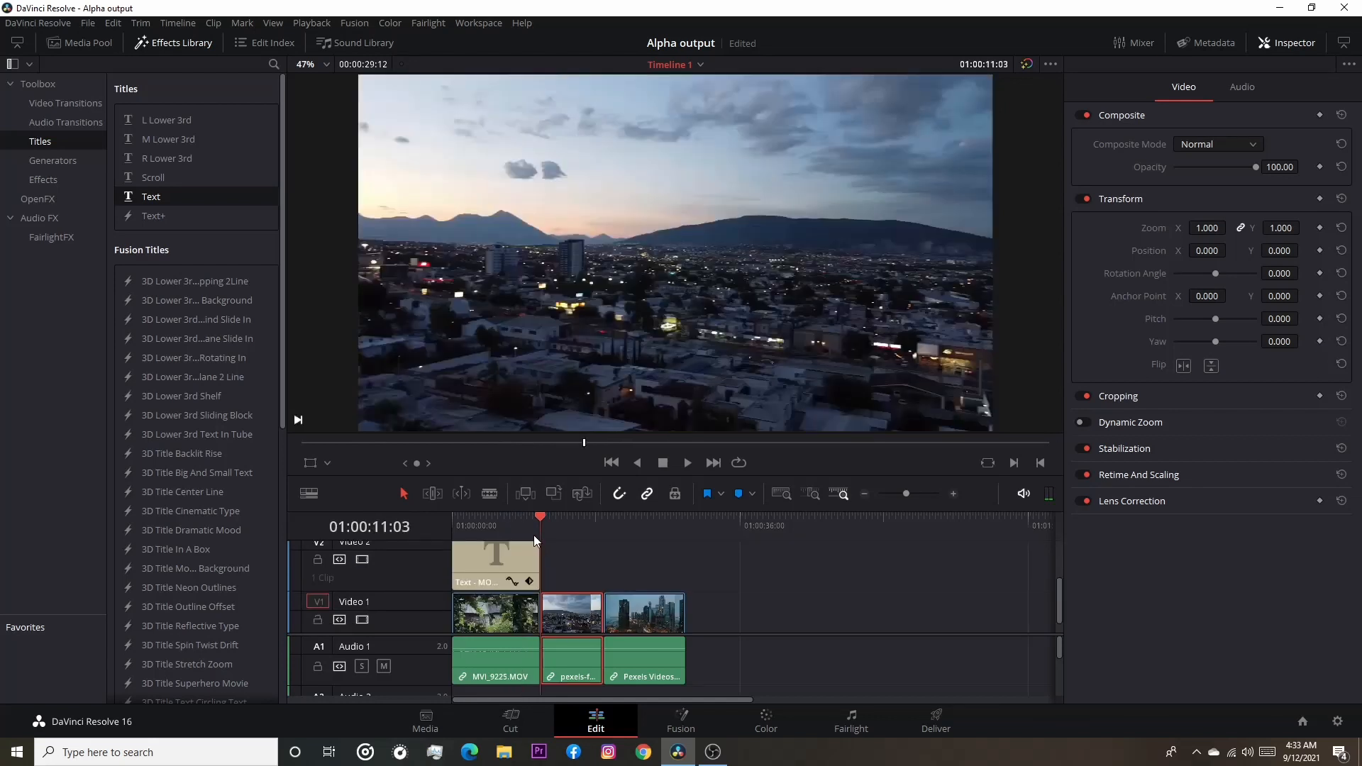
Duplicate the city skyline clip onto Video 3 and place a Text title on Video 2 beneath the copy
drag(551, 539, 614, 581)
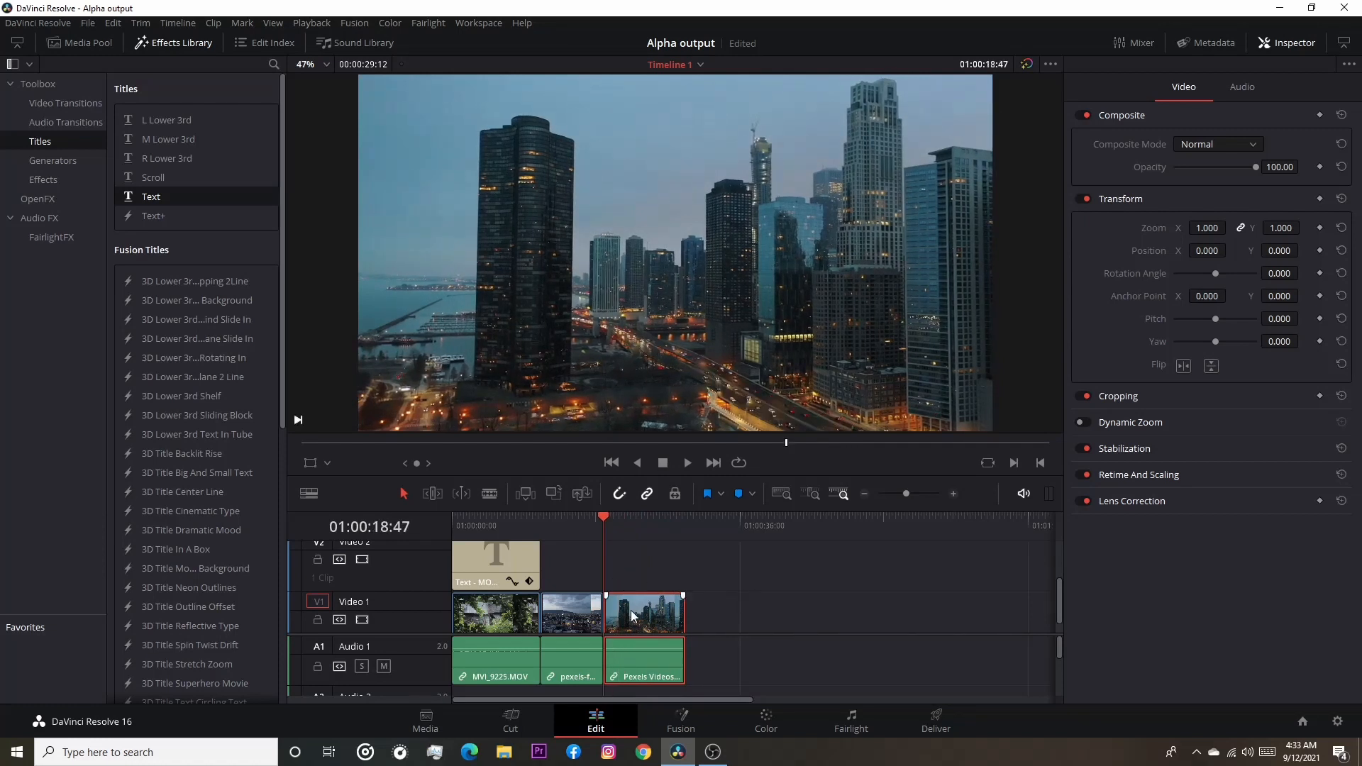
mouse_move(632, 610)
mouse_down()
mouse_move(628, 539)
mouse_move(635, 604)
mouse_up()
scroll(169, 201, down, 2)
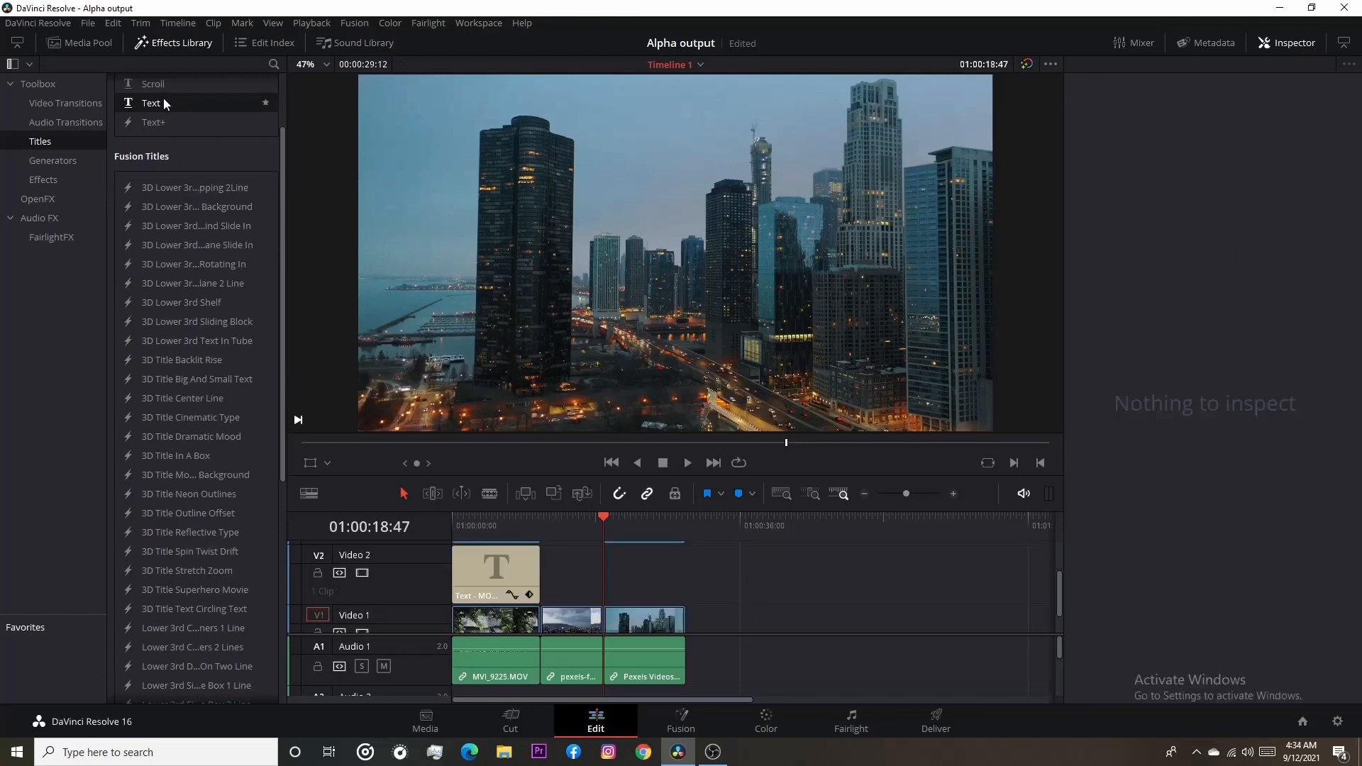
drag(163, 103, 685, 578)
Replace the default text of the title over the skyline clip with NEW YORK
scroll(714, 584, up, 2)
scroll(714, 581, down, 1)
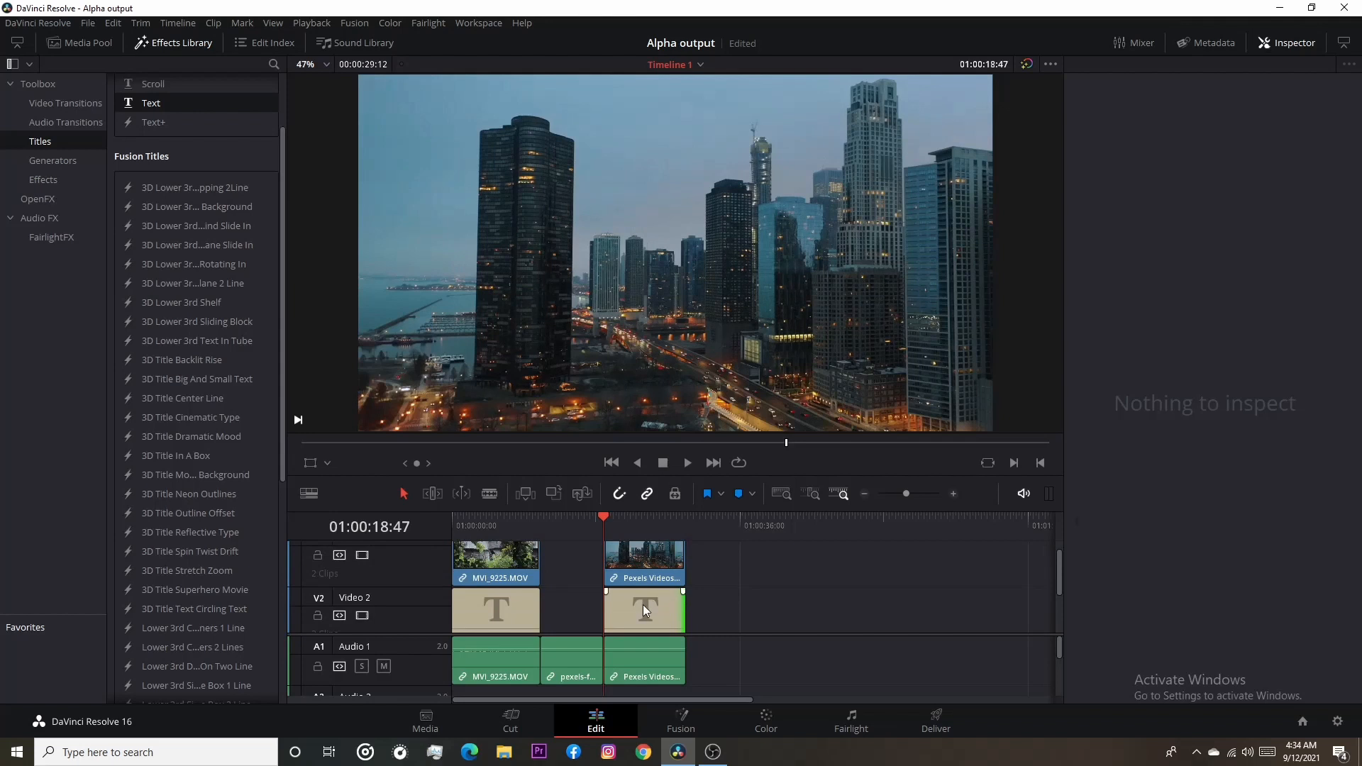
click(642, 604)
click(1144, 149)
key(BackSpace)
key(BackSpace)
key(BackSpace)
key(BackSpace)
key(BackSpace)
text(NEW TO)
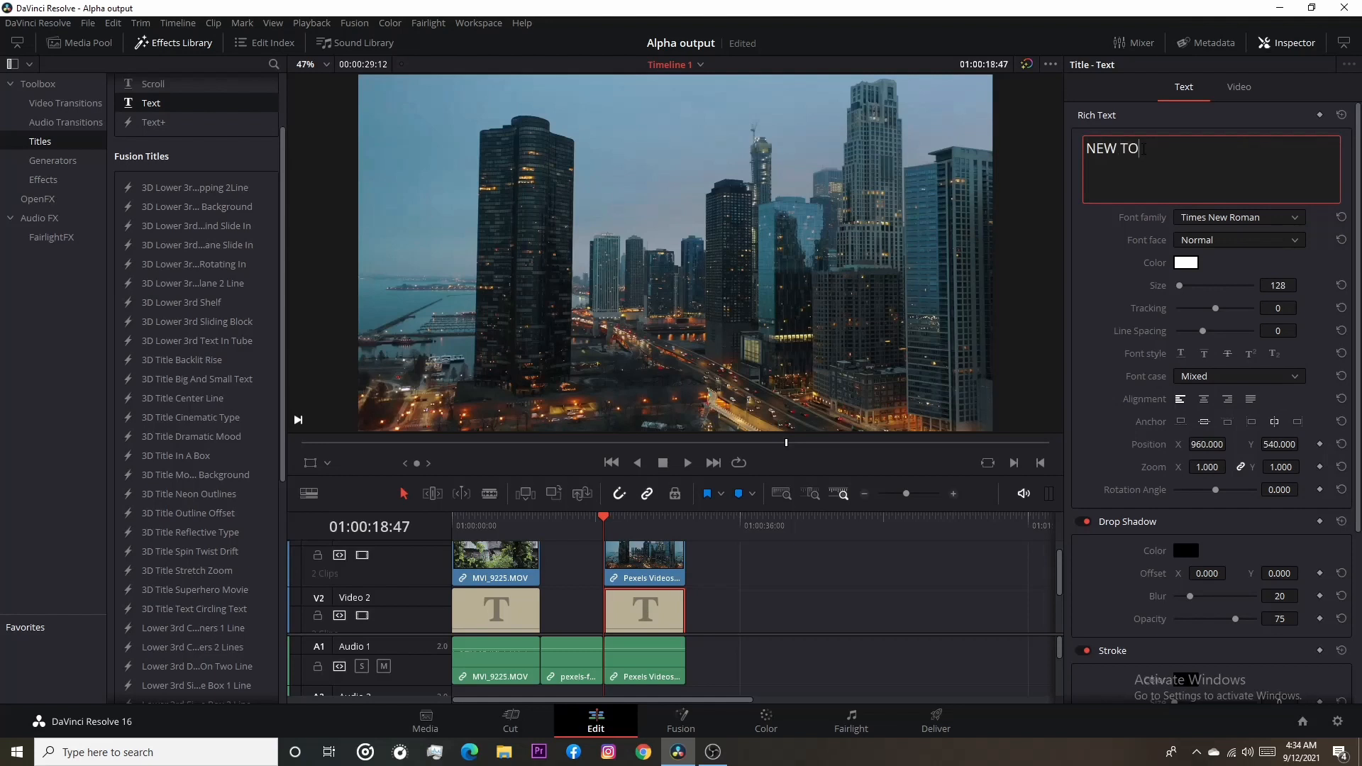
key(BackSpace)
key(BackSpace)
text(YORK)
scroll(747, 575, down, 1)
scroll(752, 581, up, 2)
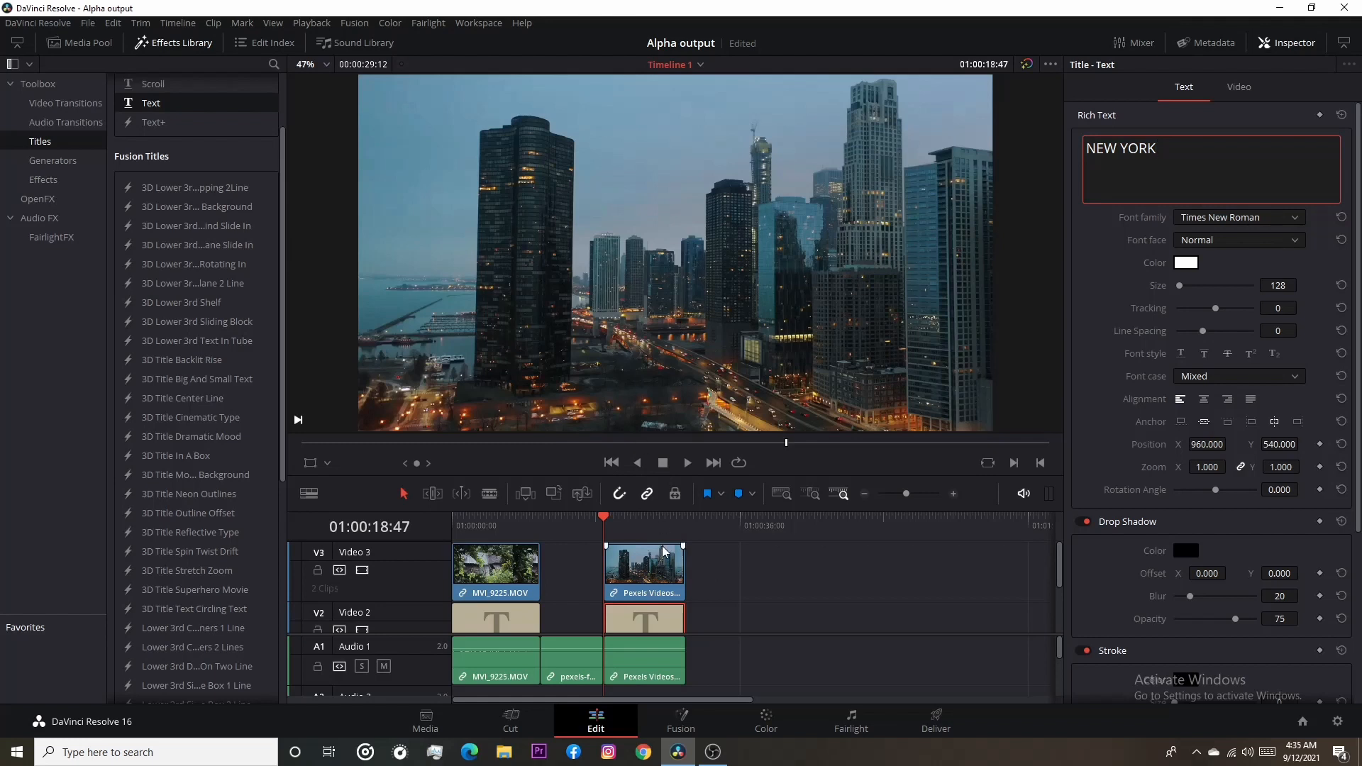
Open the duplicated skyline clip on Video 3 for color grading
click(653, 565)
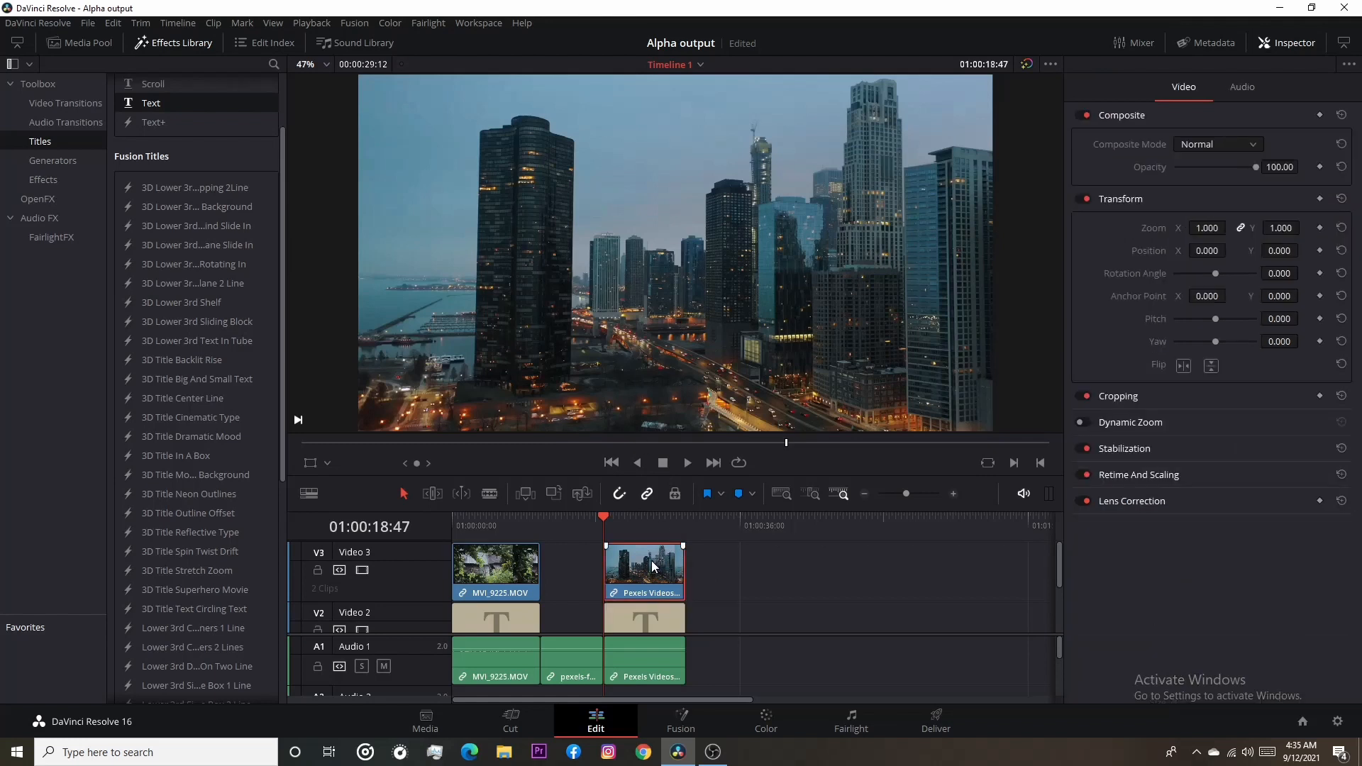
scroll(653, 567, down, 3)
scroll(653, 576, up, 3)
scroll(649, 574, down, 3)
scroll(649, 574, up, 3)
click(767, 722)
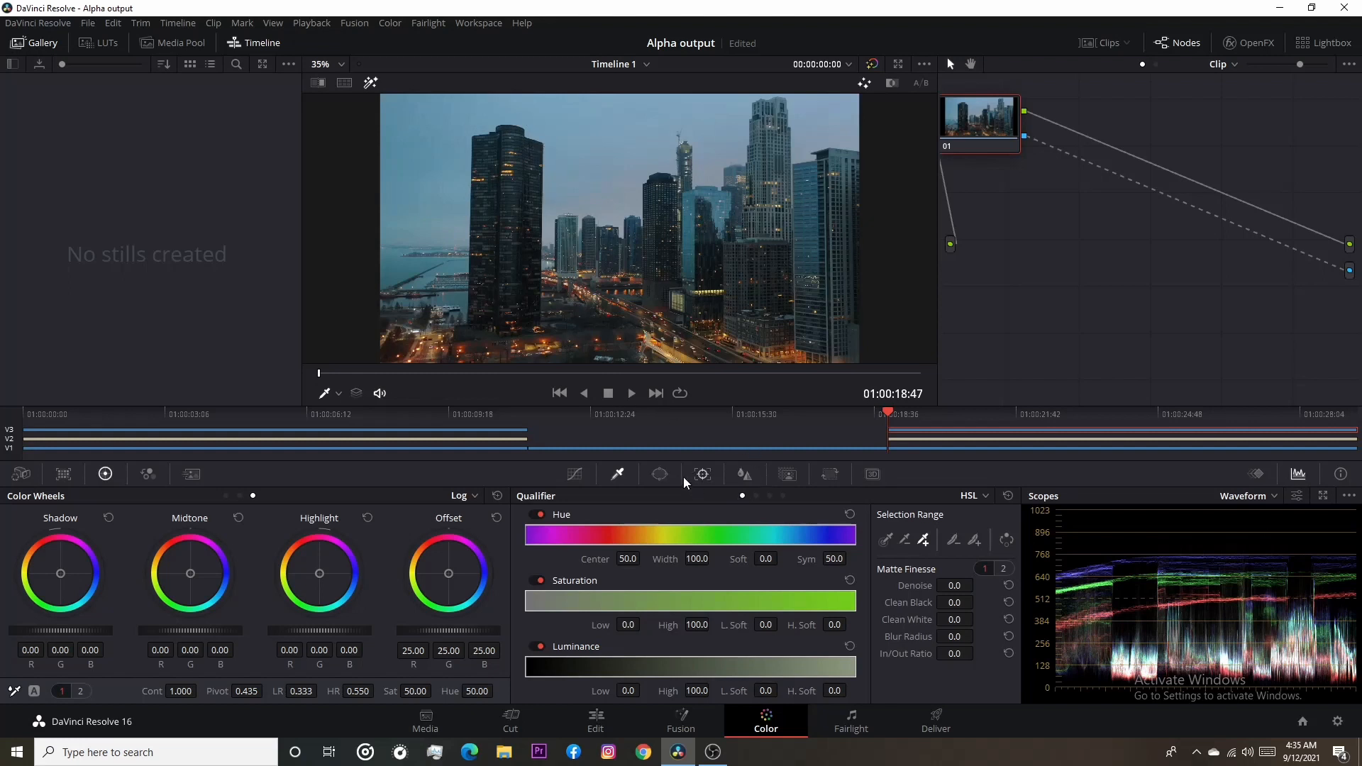
Outline the tall dark tower on the image's left side with a closed curve window
click(660, 474)
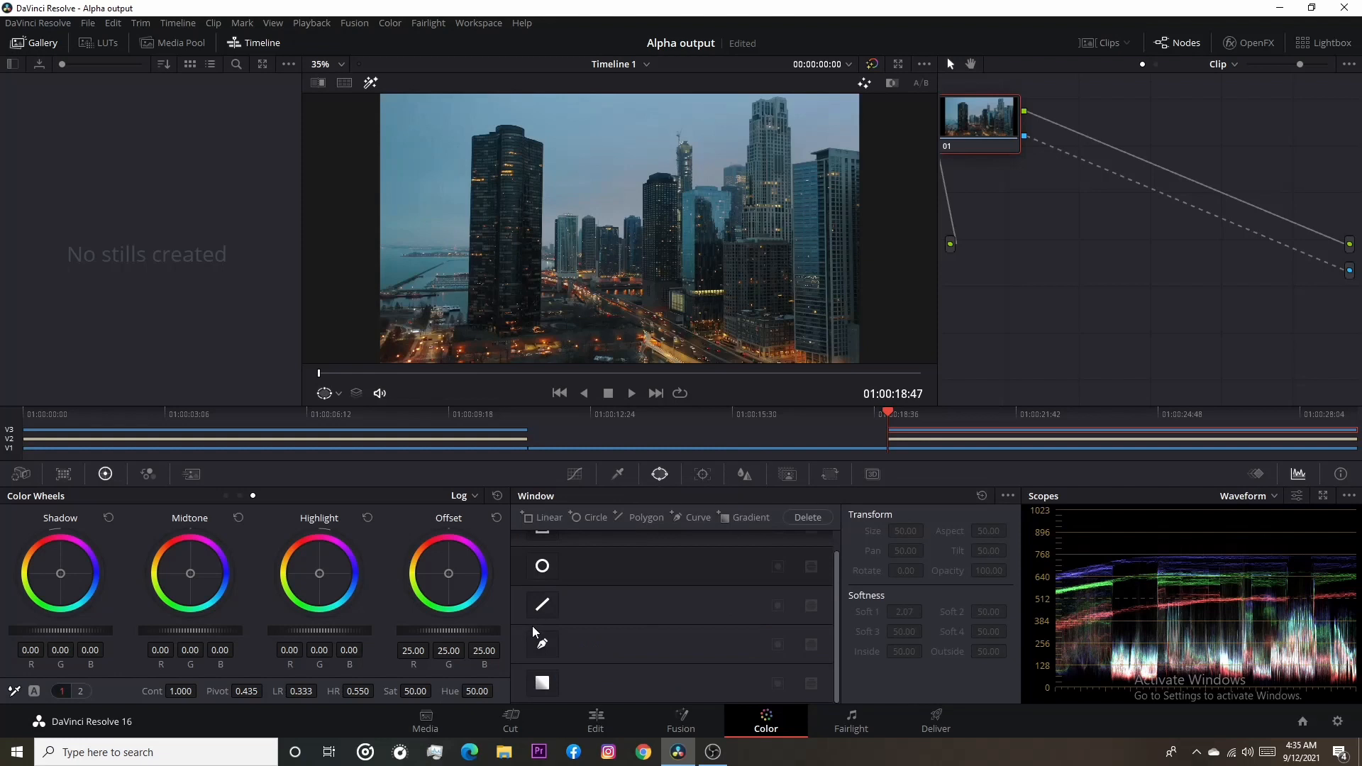
click(546, 651)
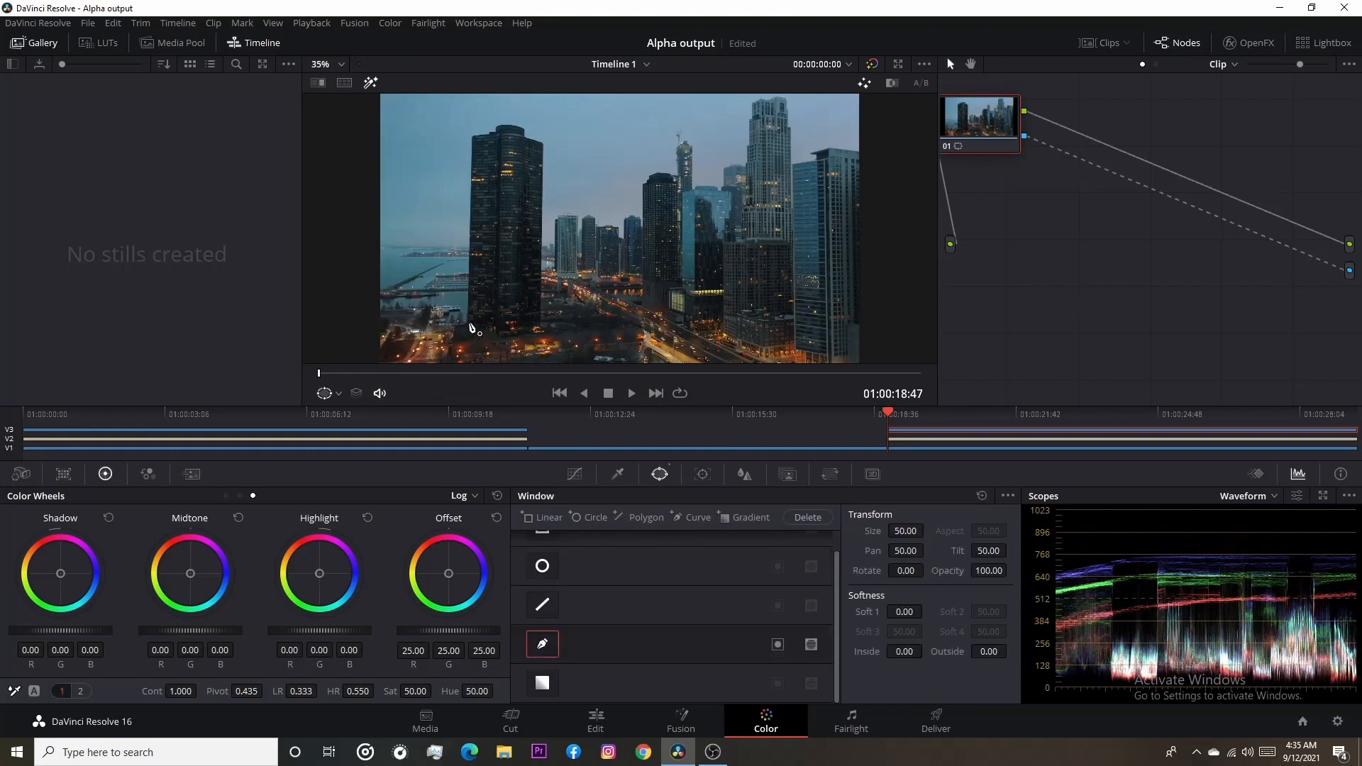
click(466, 322)
click(474, 135)
click(490, 133)
click(501, 116)
click(520, 120)
click(538, 130)
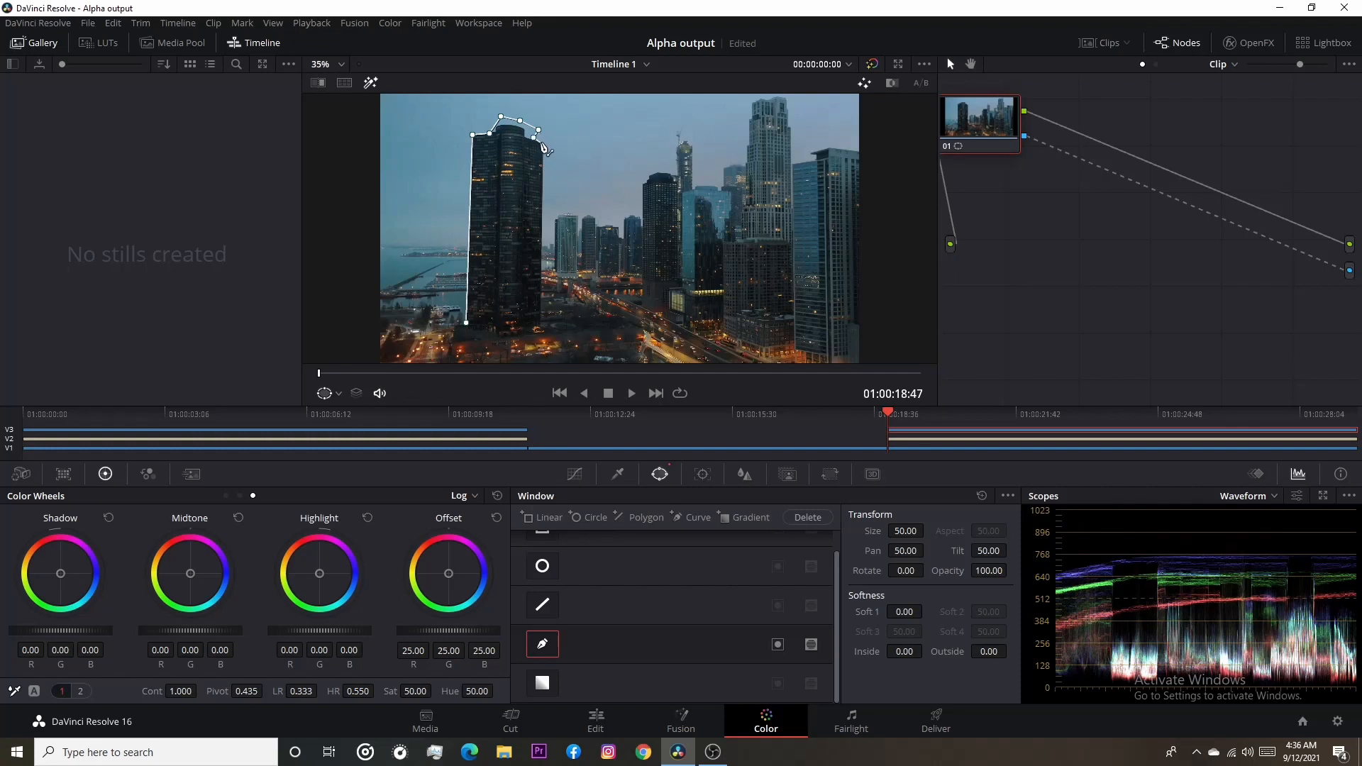
click(542, 141)
click(543, 319)
click(467, 324)
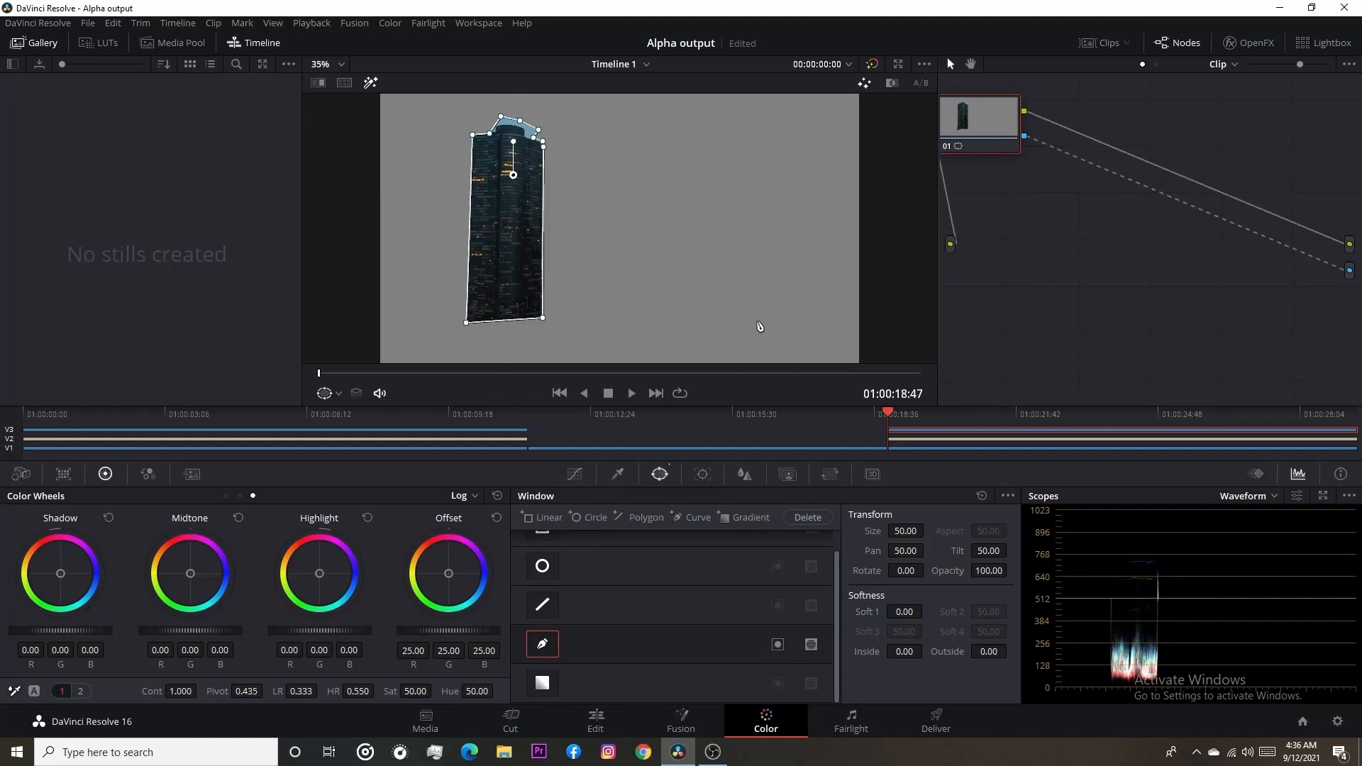
Play the skyline clip to check how well the window stays aligned with the tower
key(space)
key(space)
drag(951, 415, 898, 432)
key(space)
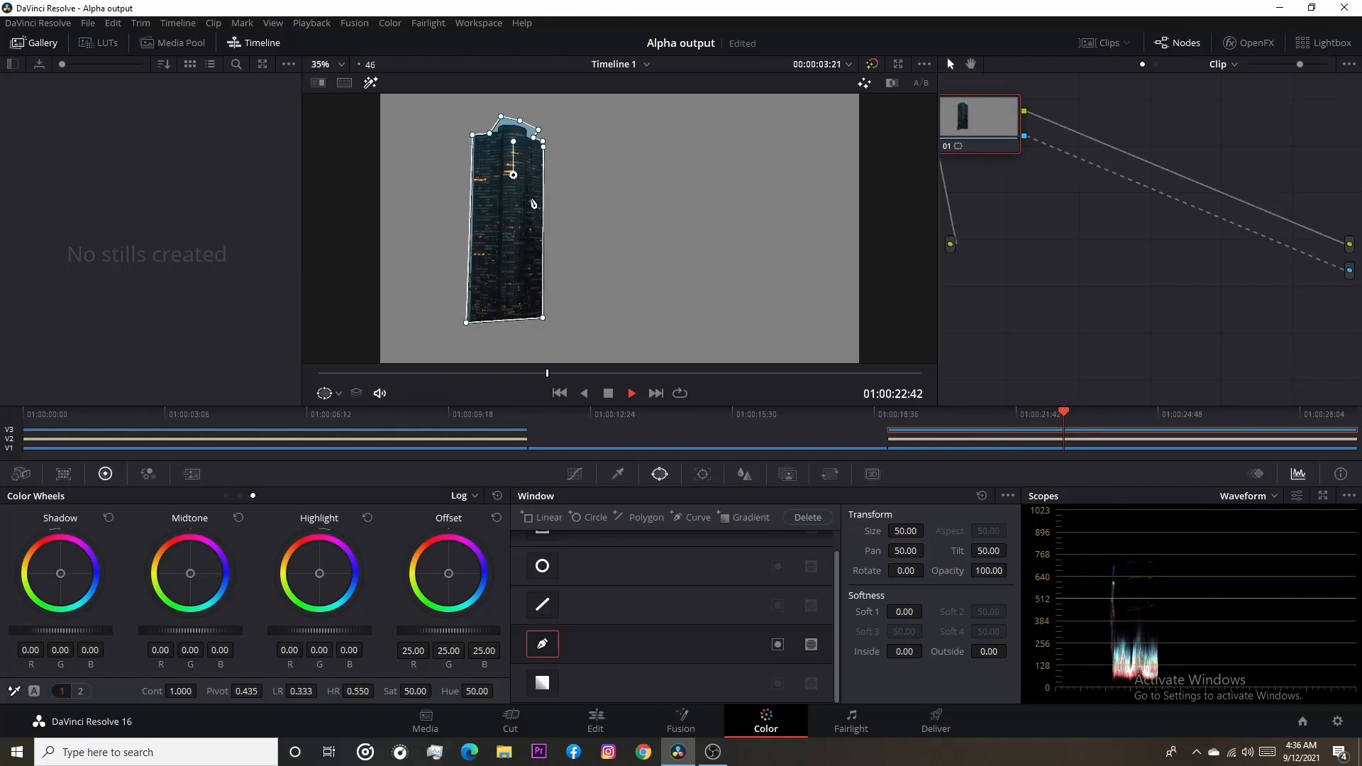
key(space)
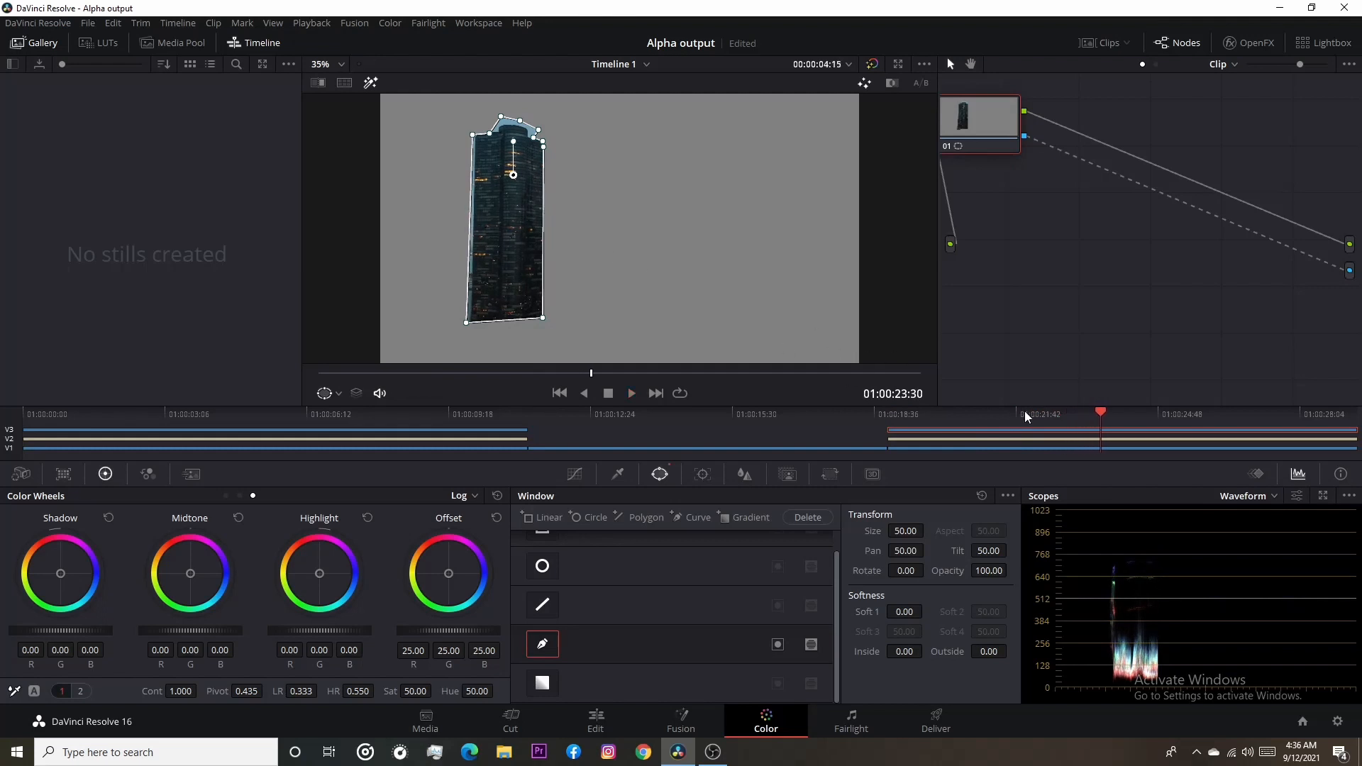
Track the tower's window forward through the whole clip from its first frame, with Pan, Tilt, Zoom, Rotate and 3D enabled
drag(1105, 415, 889, 449)
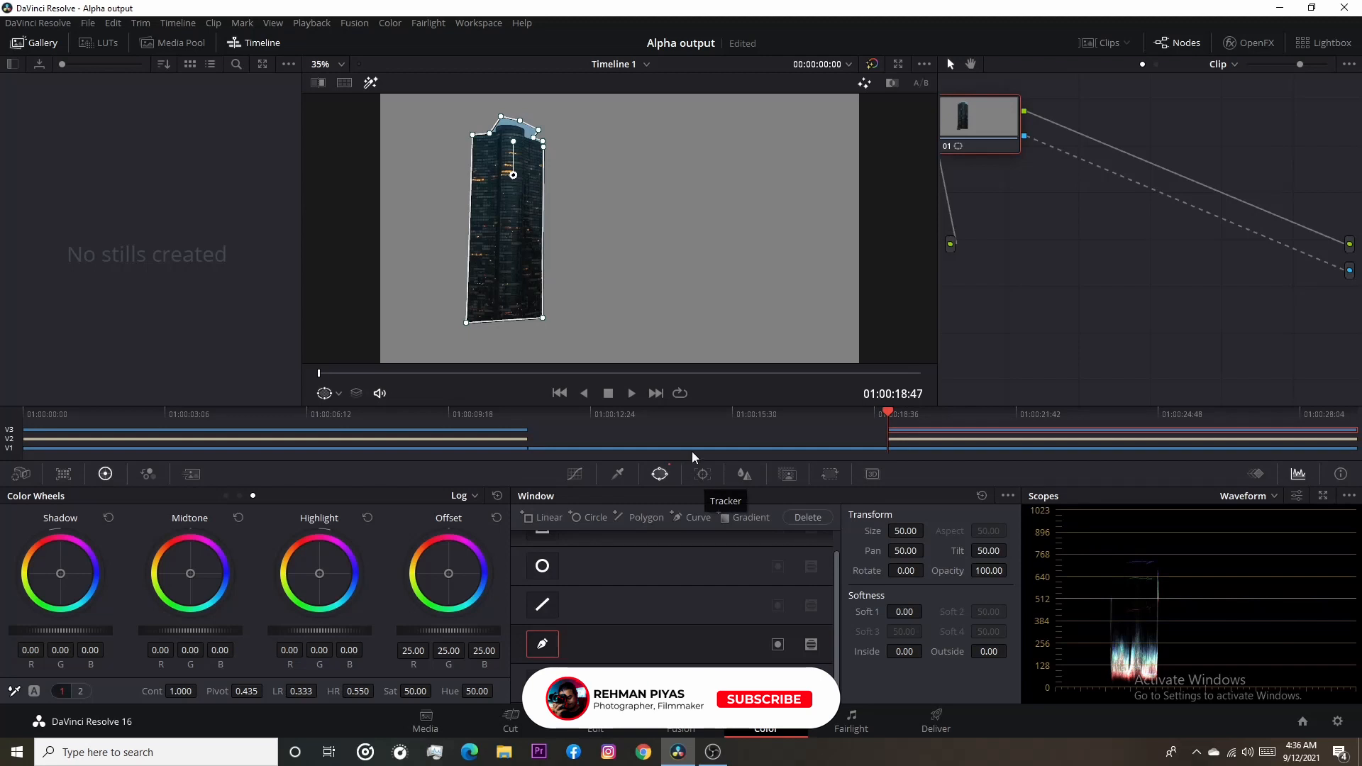
click(700, 475)
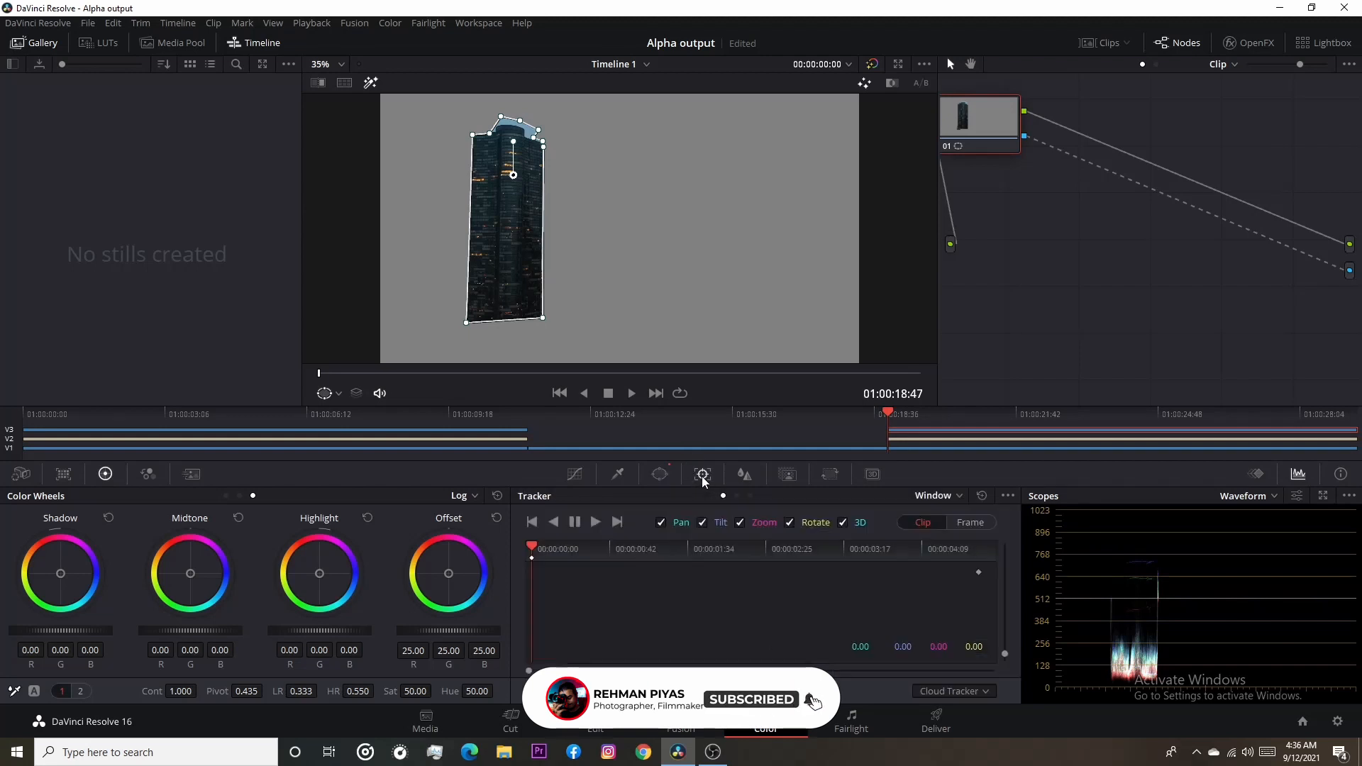
click(595, 523)
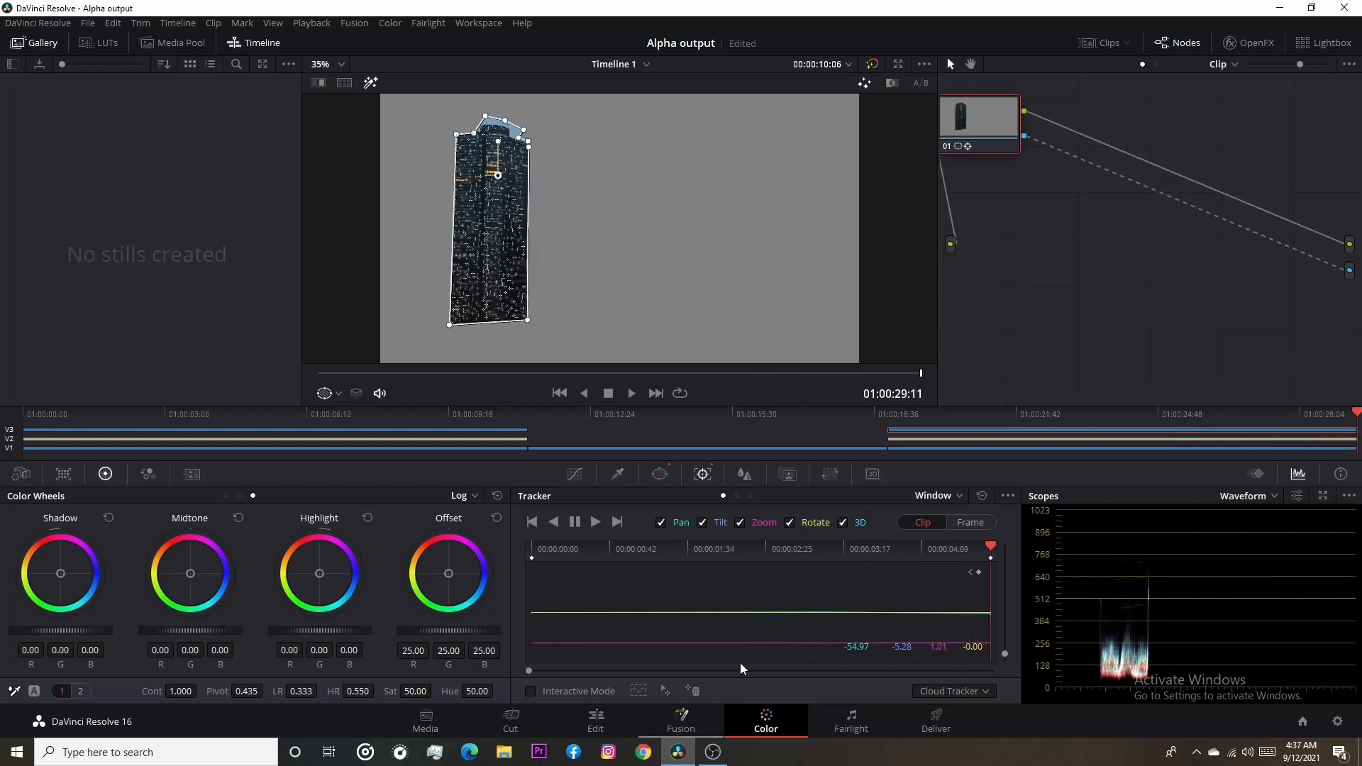
On the Edit page, enlarge the NEW YORK title to size 269 and place it behind the tower at position X 567, Y 695
drag(993, 141, 1024, 169)
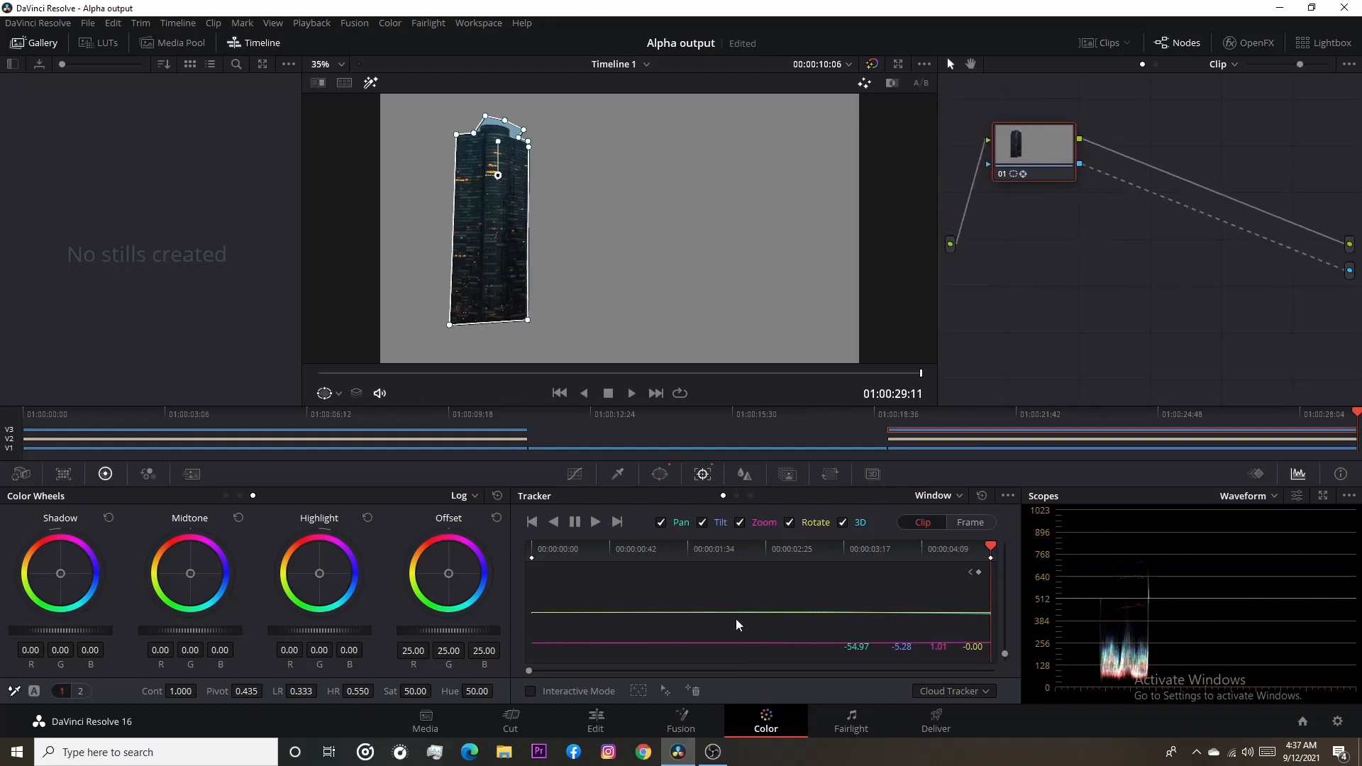
click(596, 724)
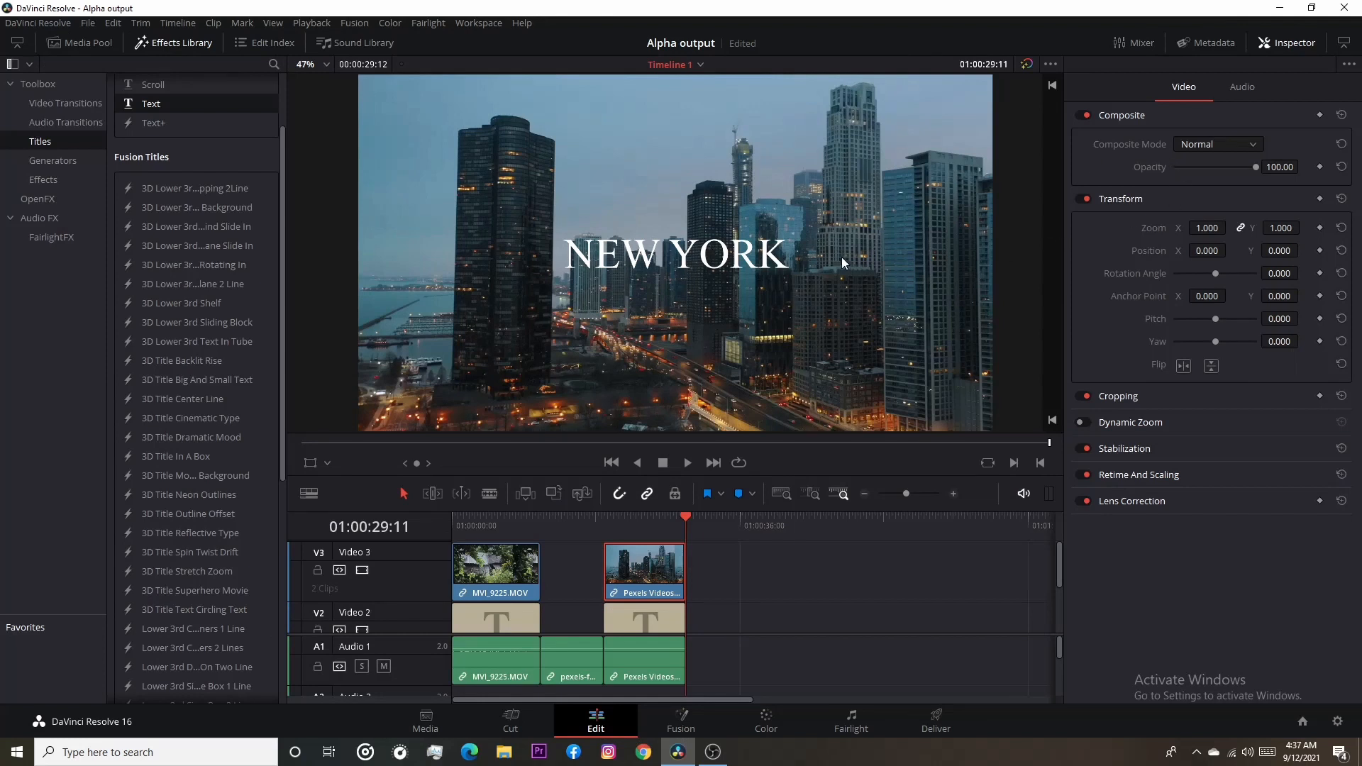
click(639, 611)
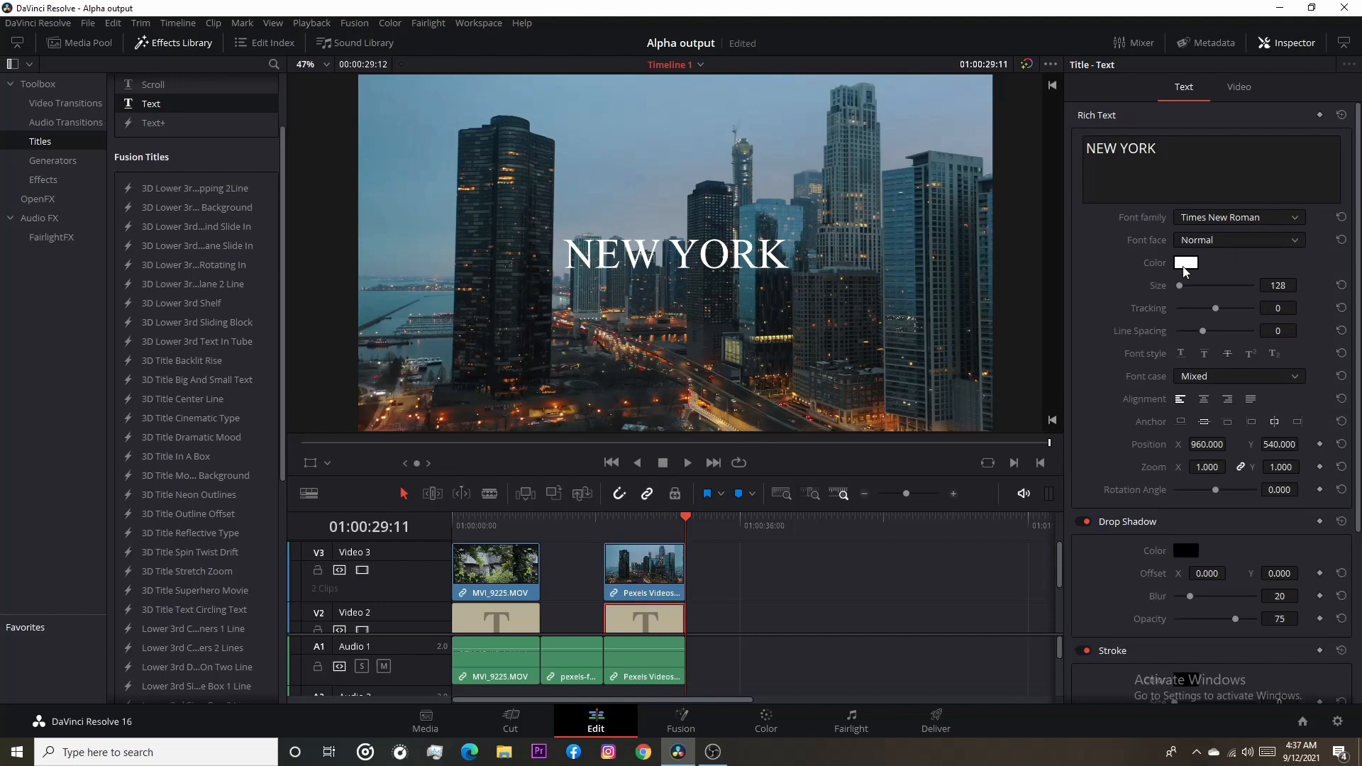
drag(1181, 285, 1182, 291)
drag(770, 255, 645, 207)
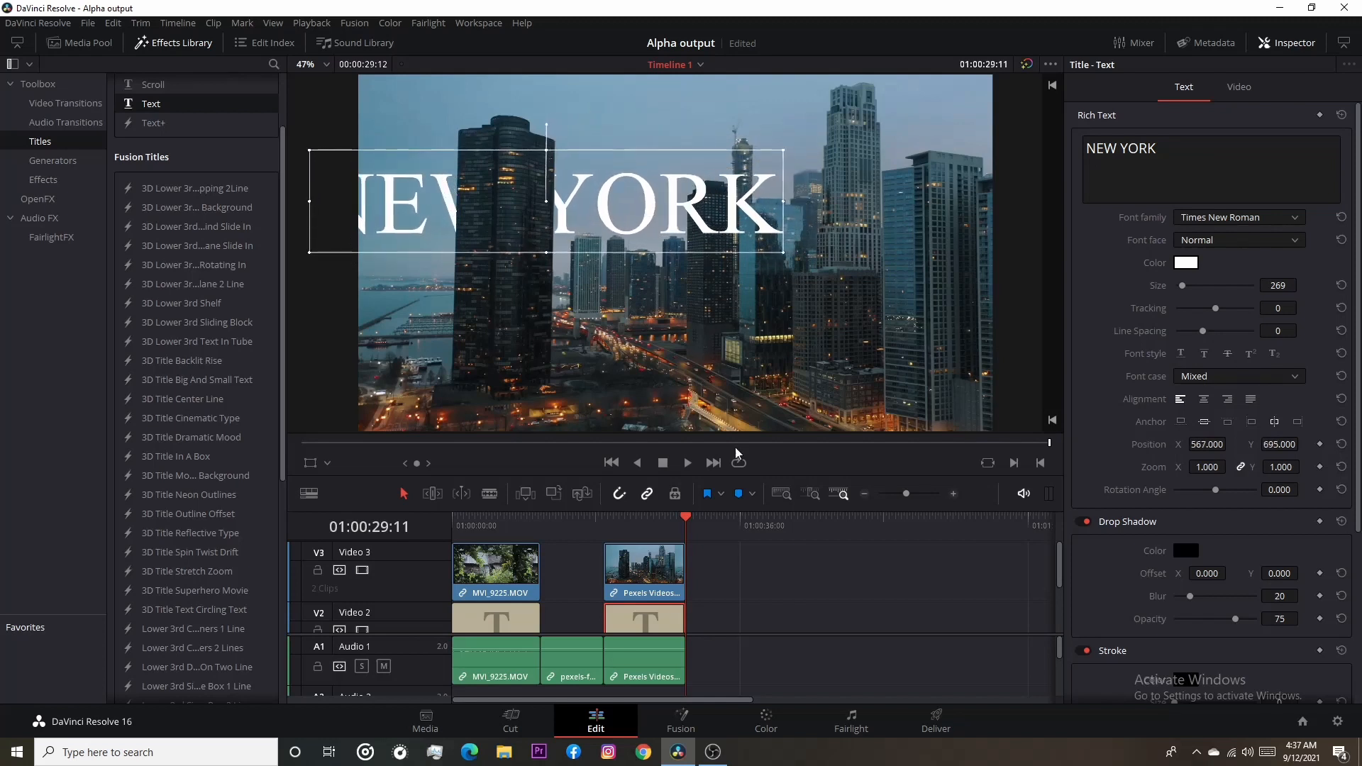
At the skyline clip's start, reduce the NEW YORK title to size 231 and reposition it at X 619, Y 678
drag(693, 521, 609, 519)
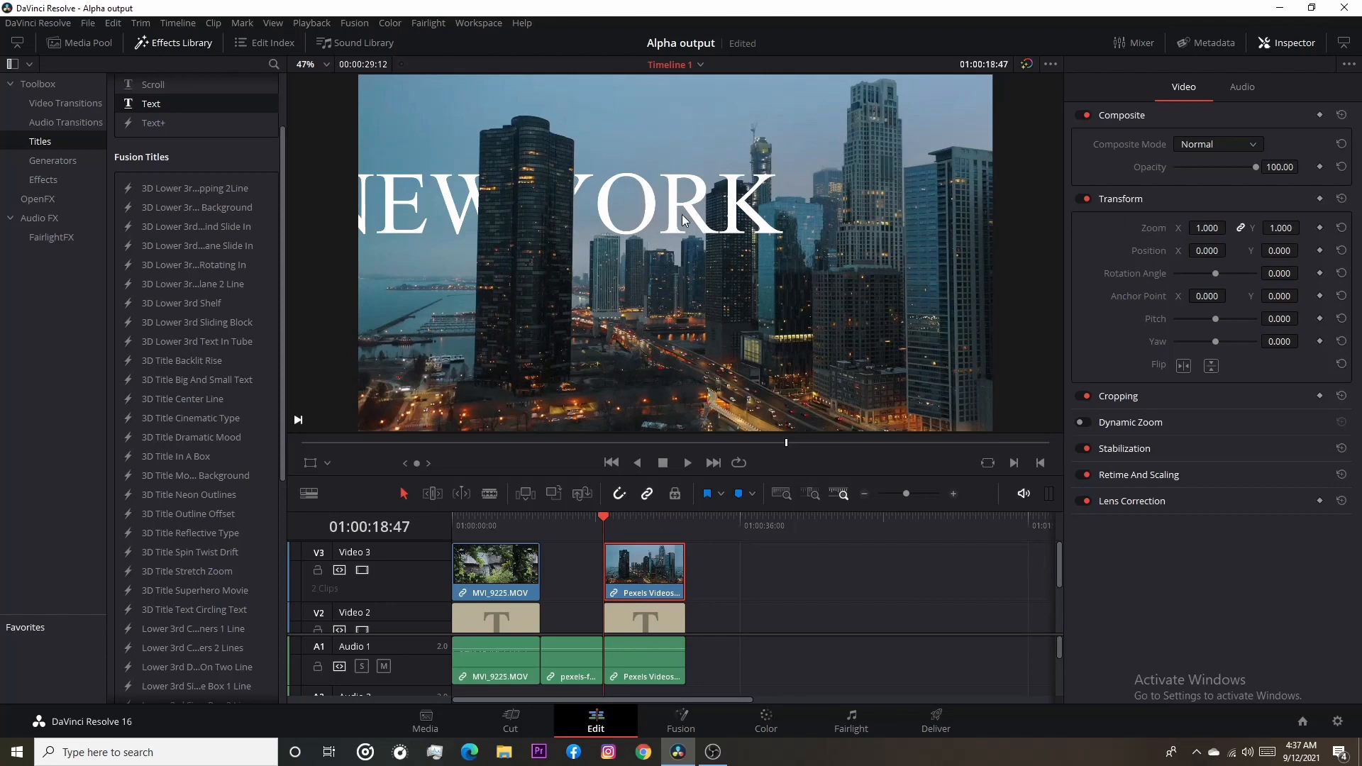
click(669, 619)
drag(619, 213, 667, 207)
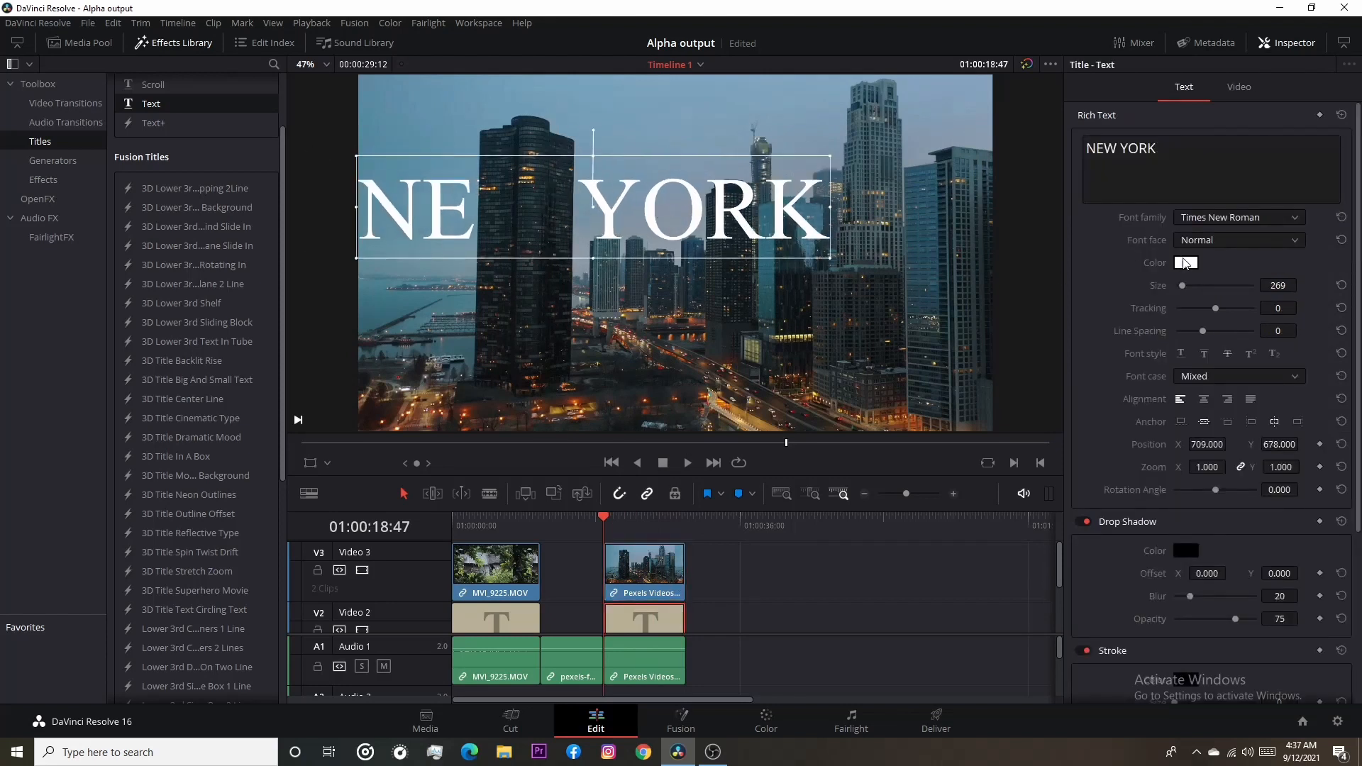
drag(1186, 287, 1182, 292)
drag(683, 210, 654, 210)
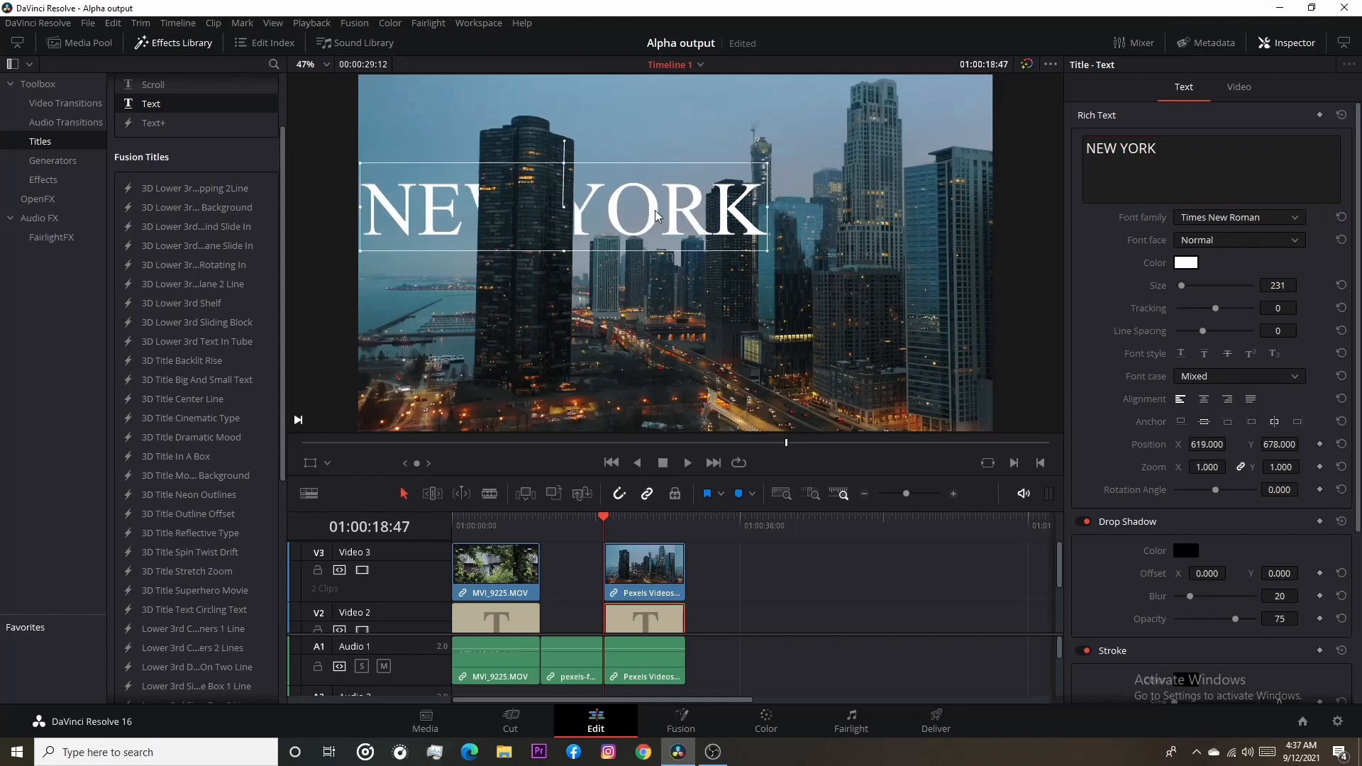
click(654, 210)
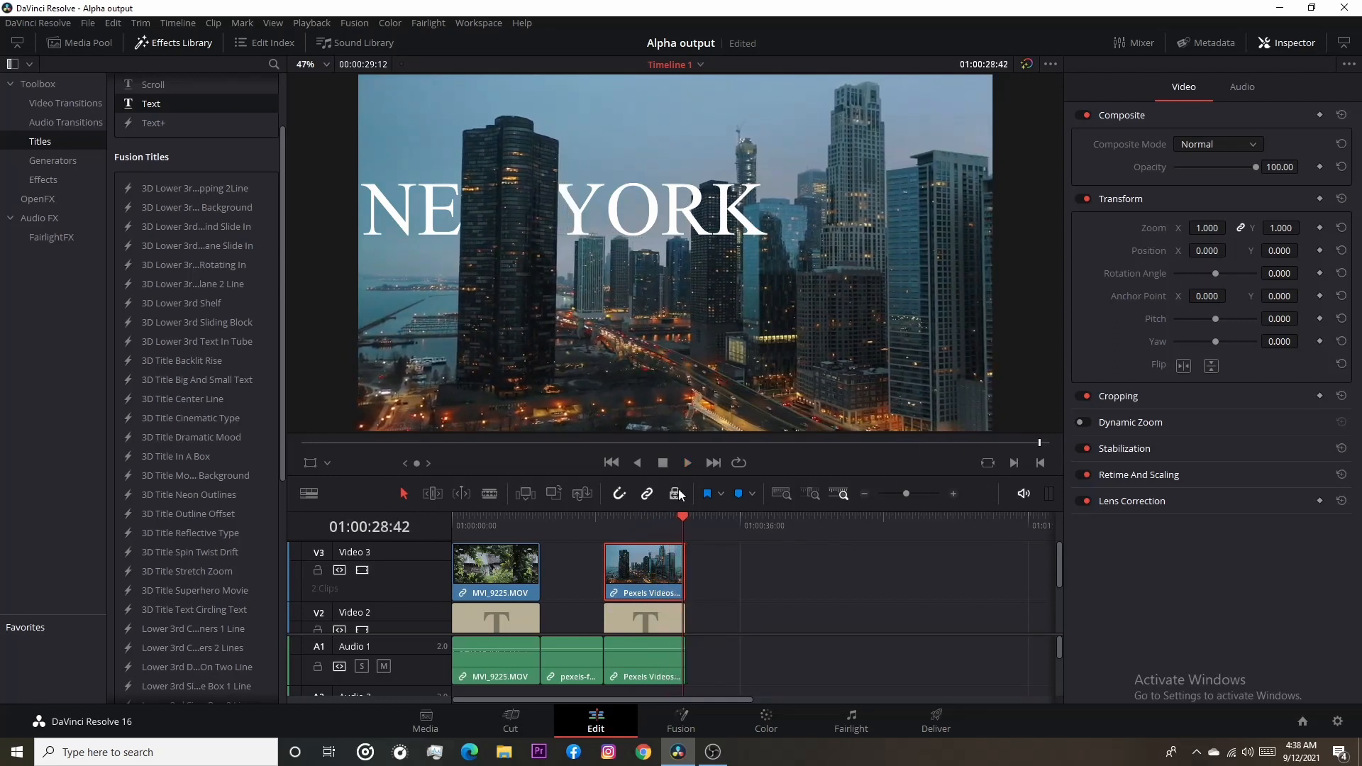
Duplicate the dusk city clip with the mountain from Video 1 onto Video 3, directly above the original
drag(683, 519, 567, 560)
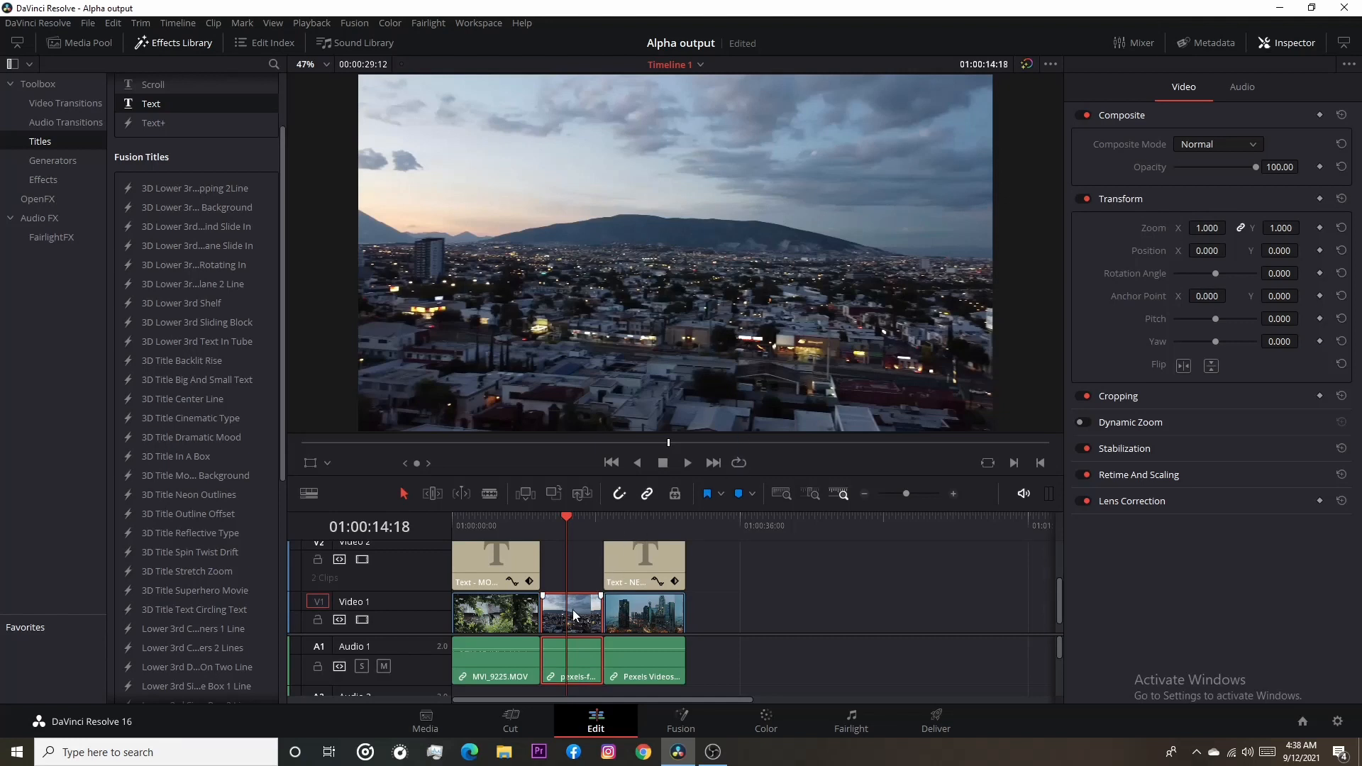
scroll(576, 611, up, 3)
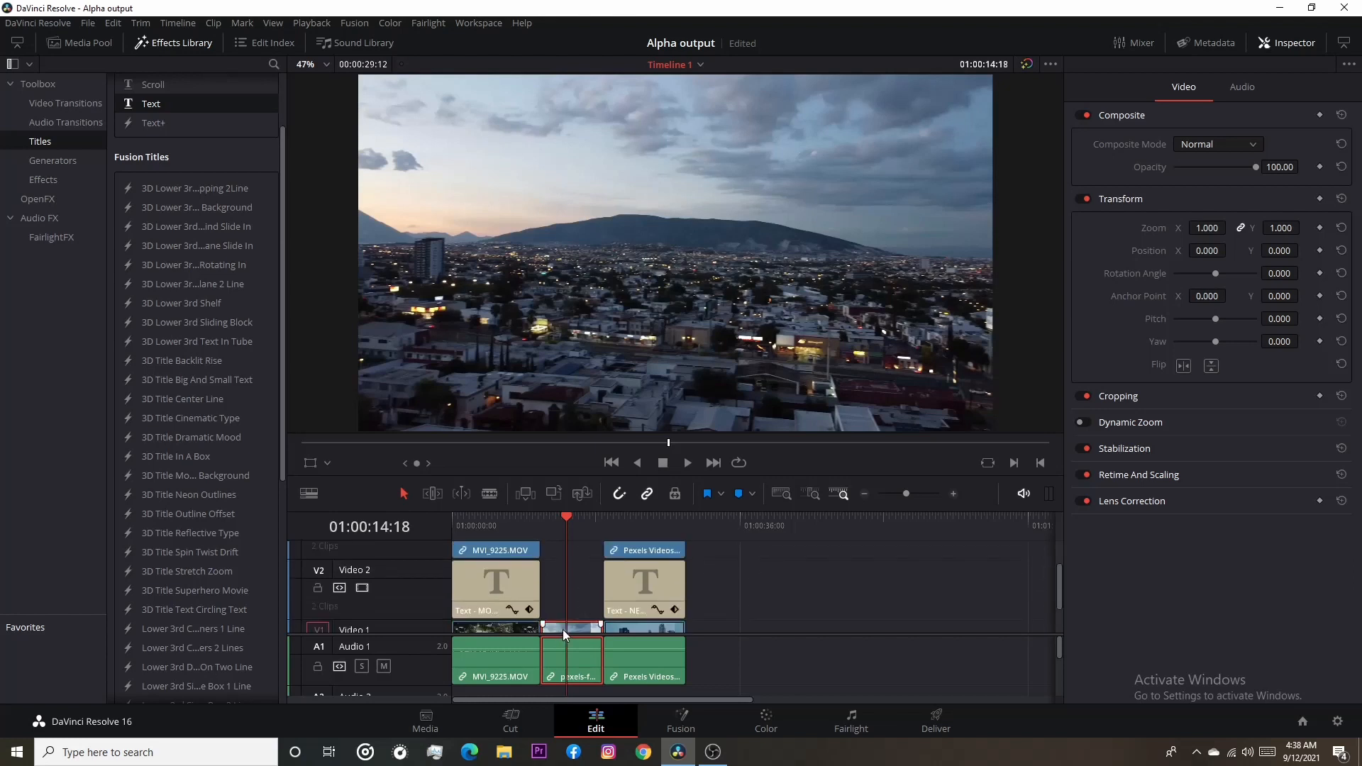
drag(565, 634, 566, 565)
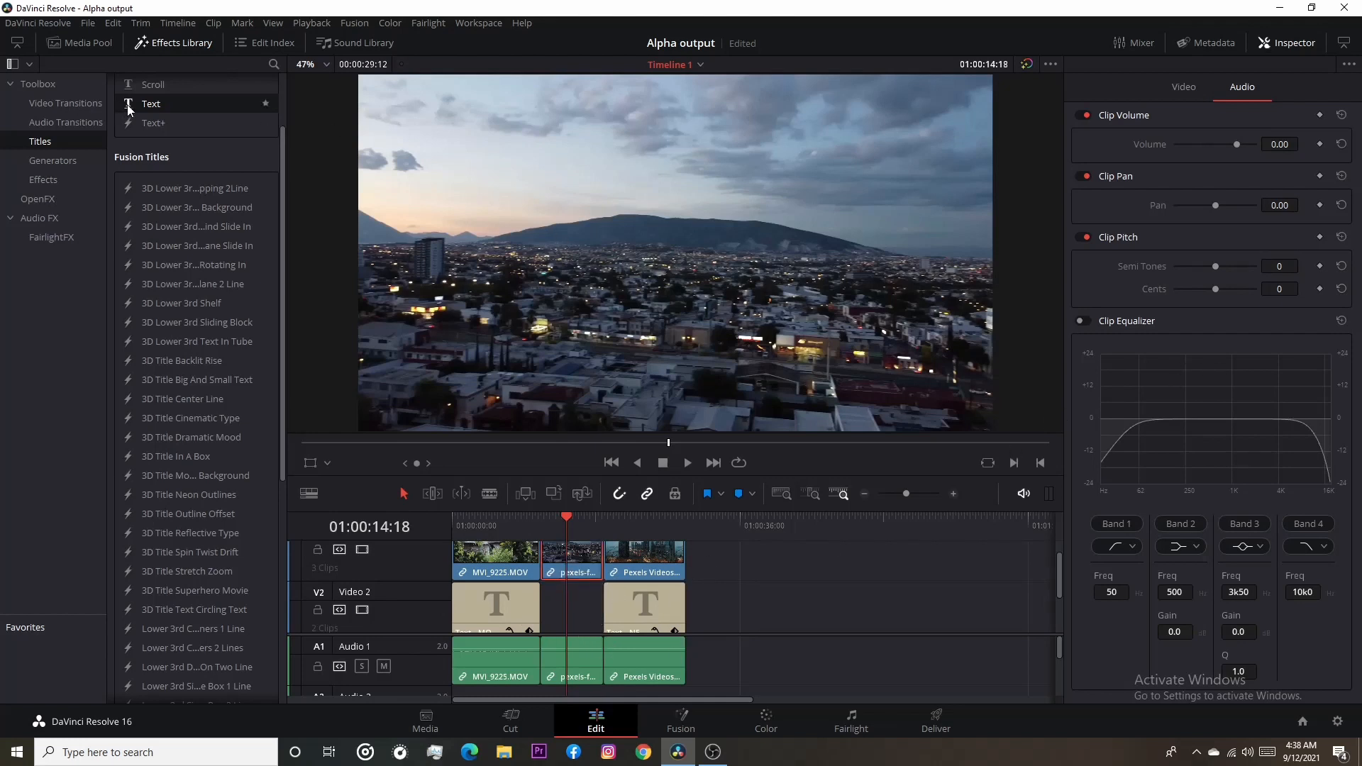
Add a Text title on Video 2 between the two city clips, matching their length, and make it read BRASIL
drag(130, 108, 603, 607)
click(578, 607)
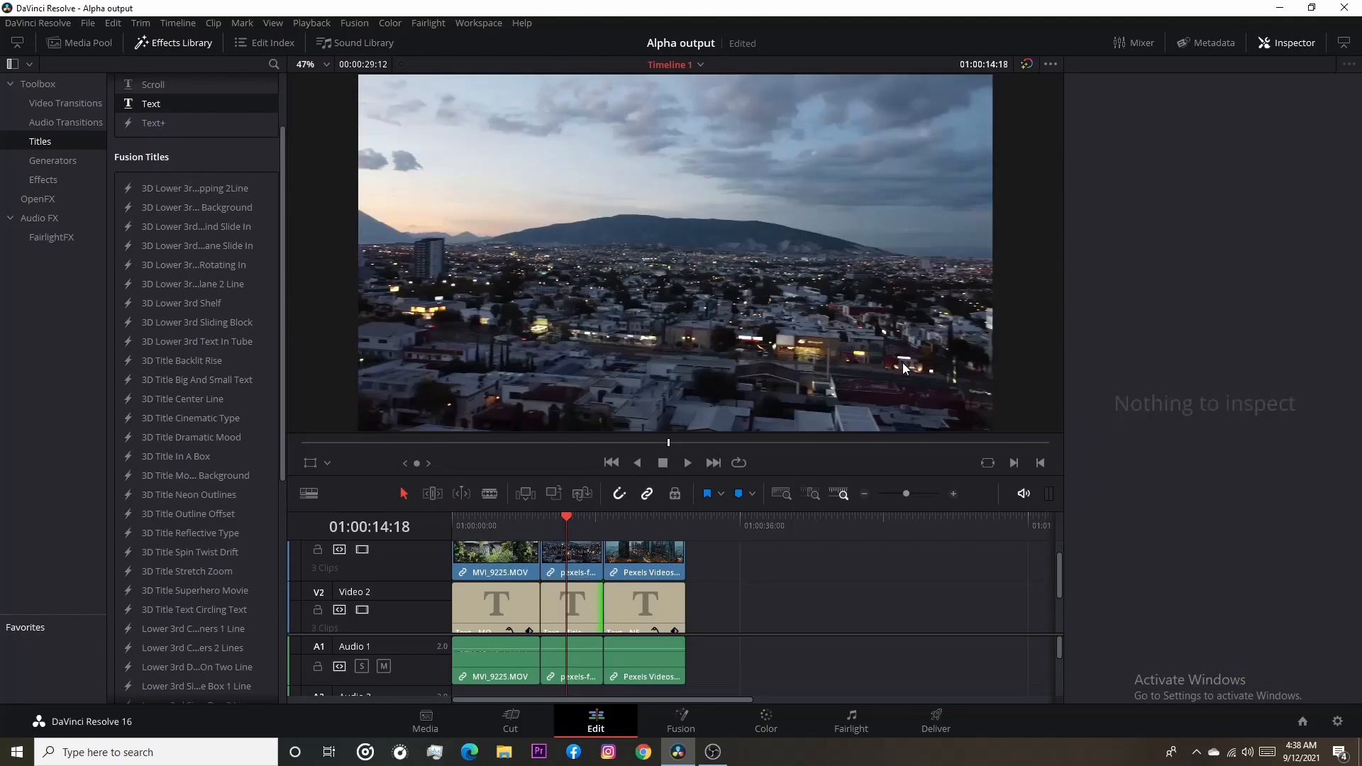
click(575, 612)
click(1126, 151)
key(BackSpace)
key(BackSpace)
key(BackSpace)
key(BackSpace)
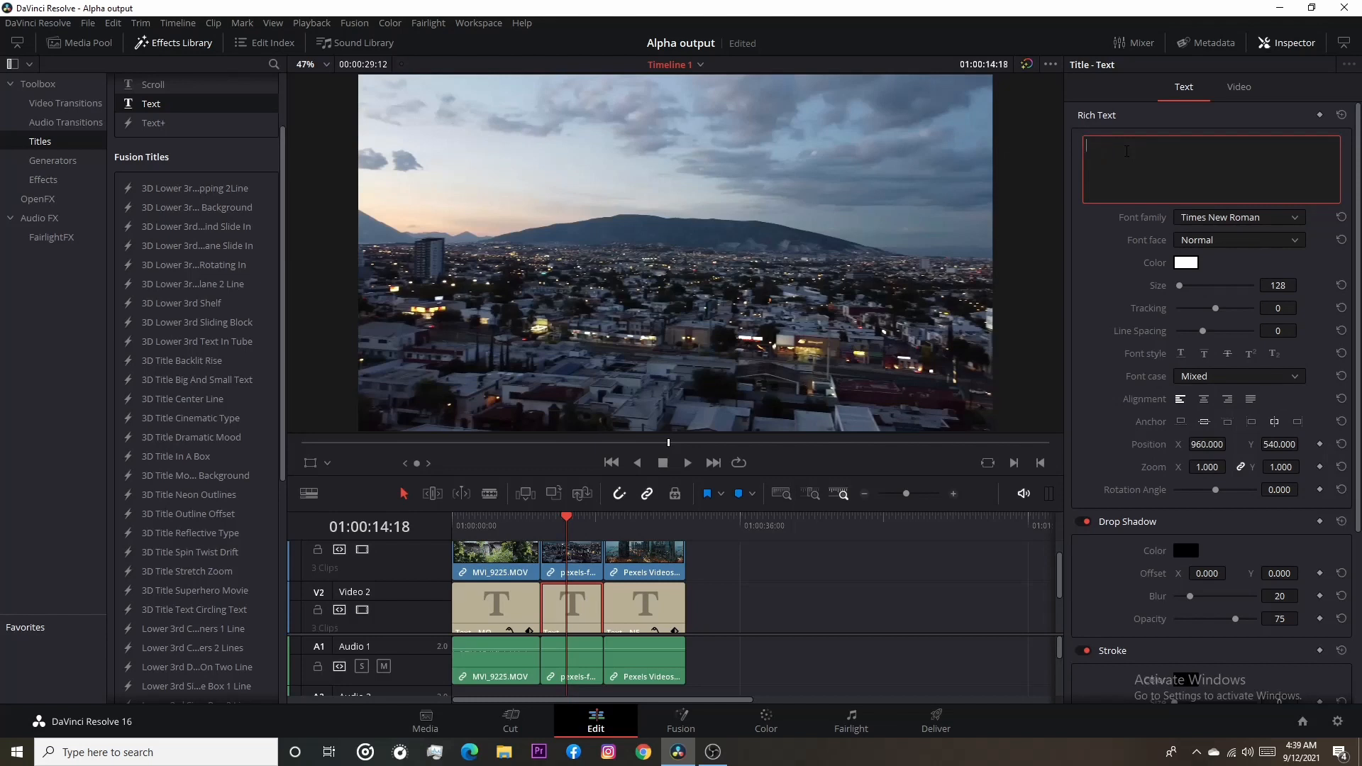
text(RASIL)
Open the duplicated city clip on Video 3 for color grading and set its qualifier to LUM mode
scroll(568, 598, down, 2)
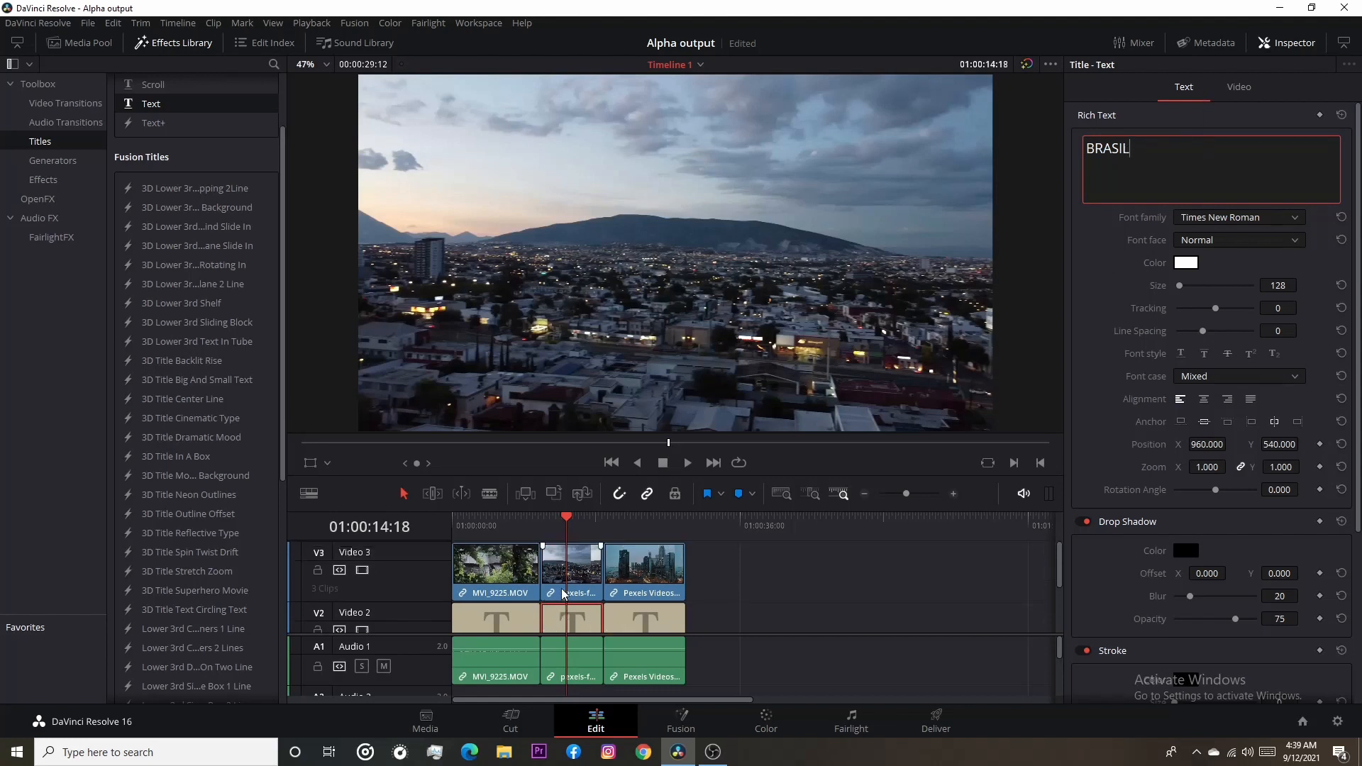
scroll(567, 598, up, 2)
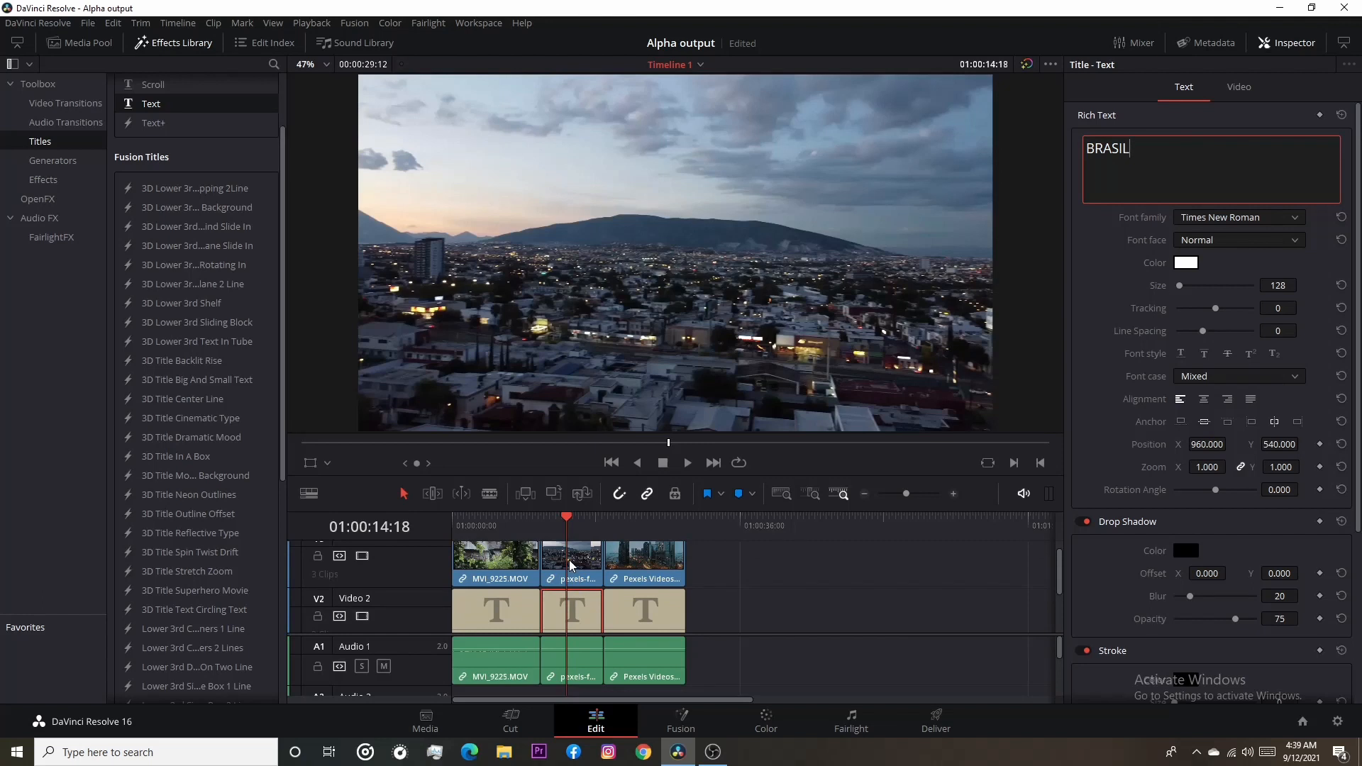
click(572, 566)
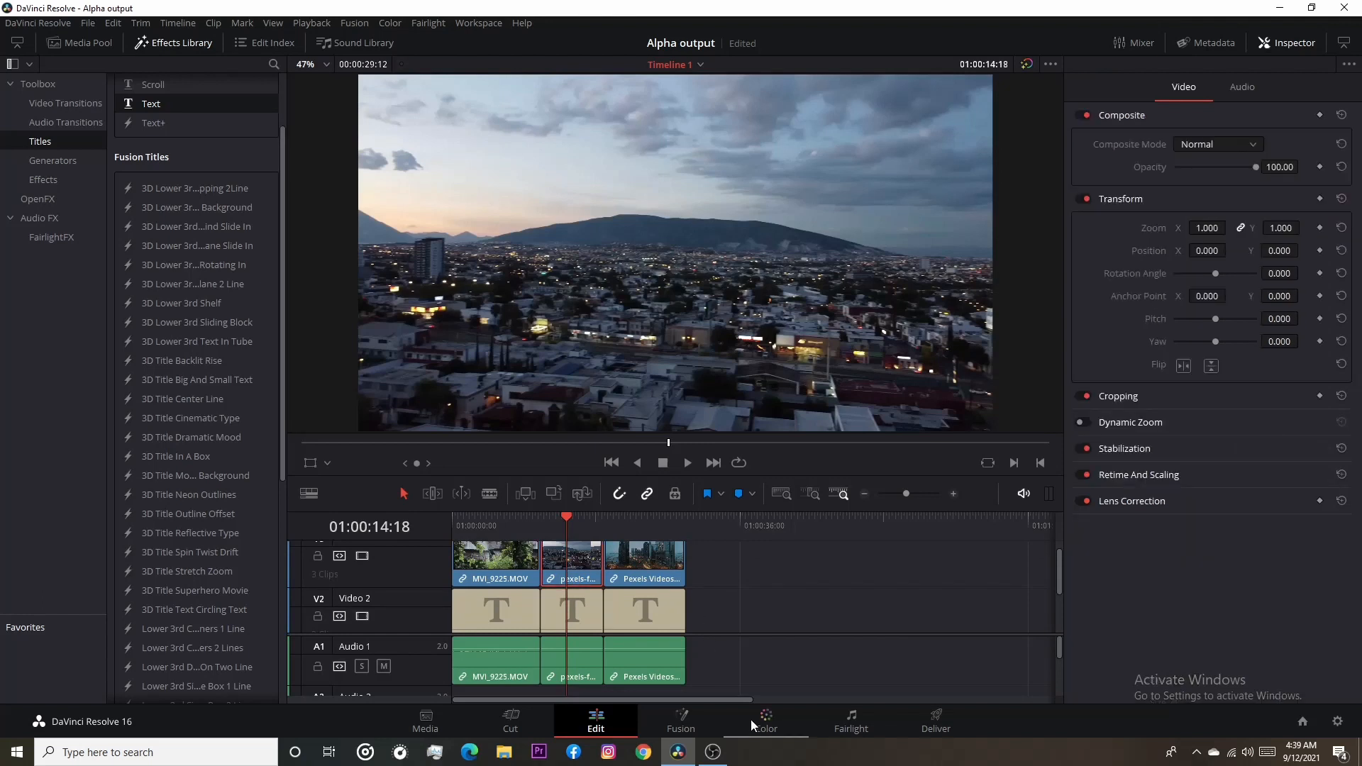
click(770, 723)
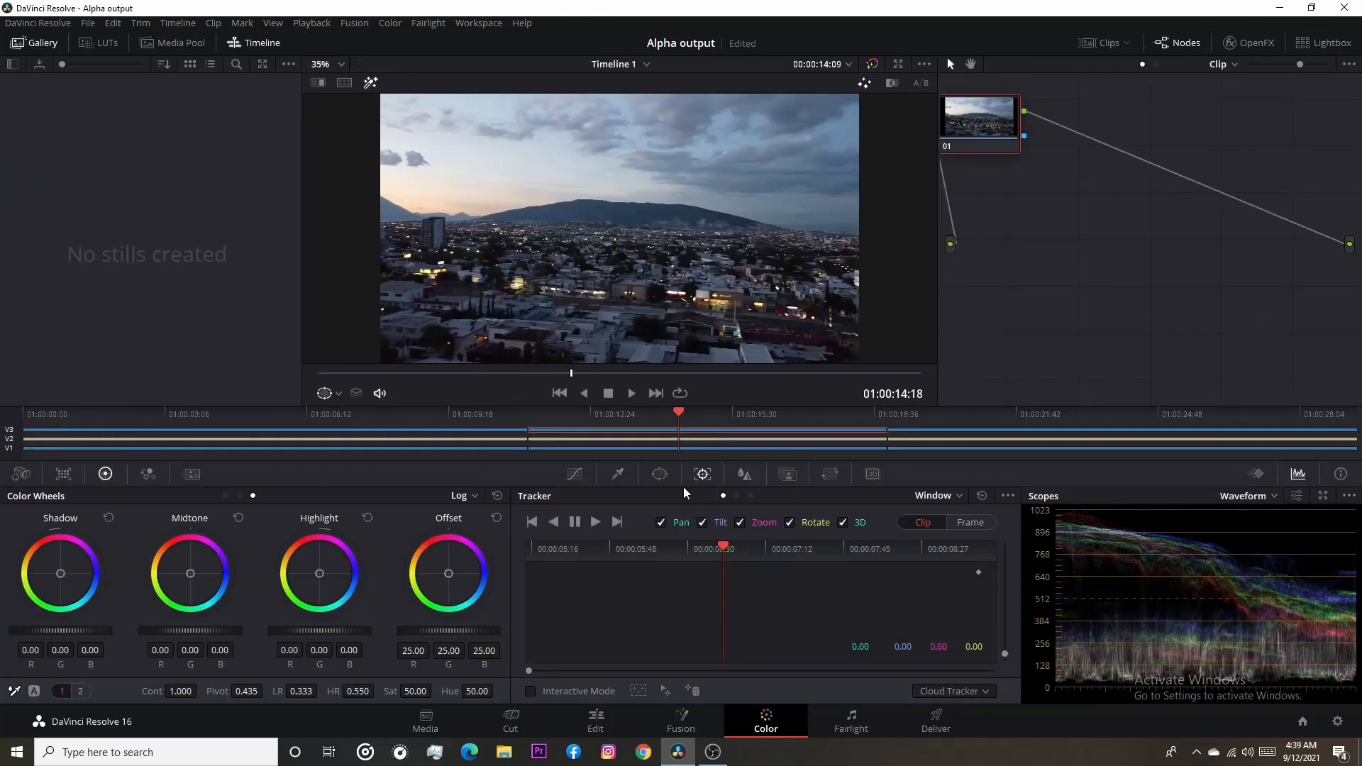
click(620, 475)
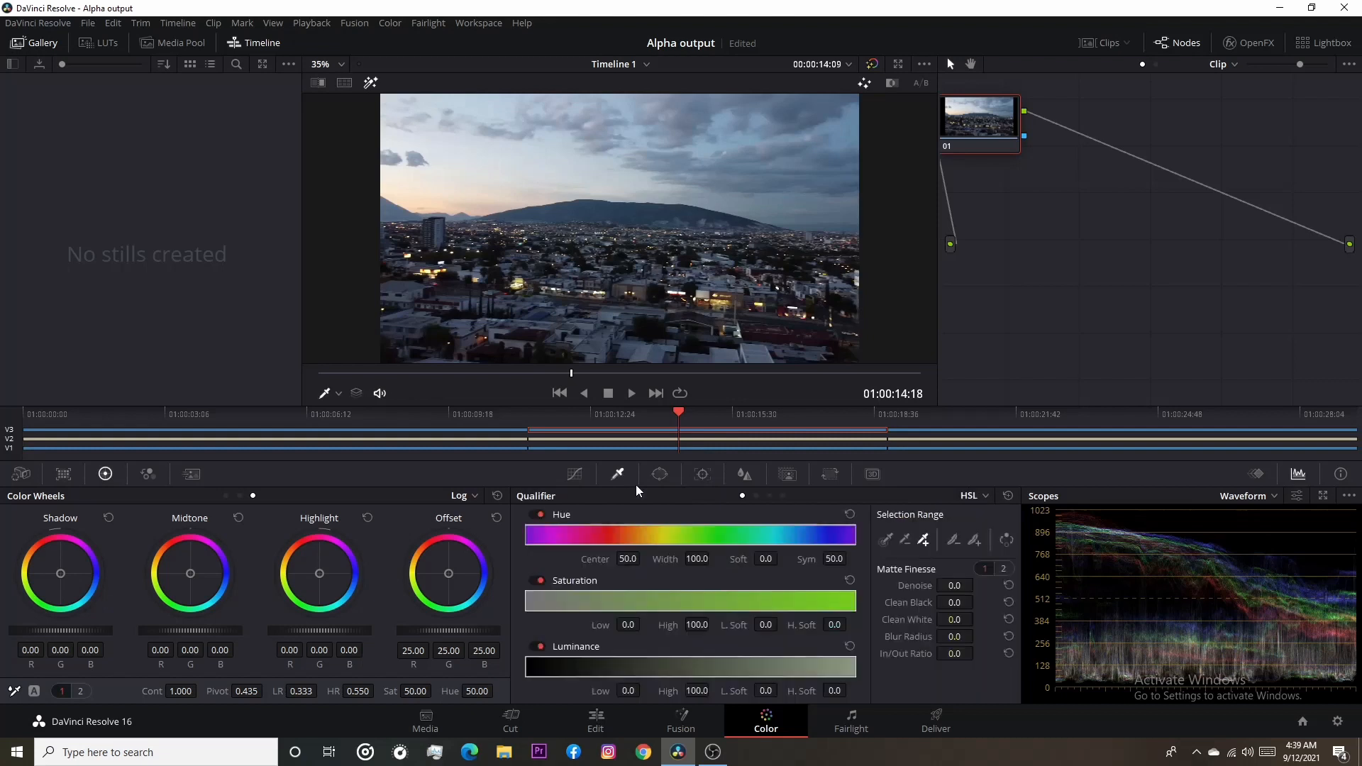
click(770, 496)
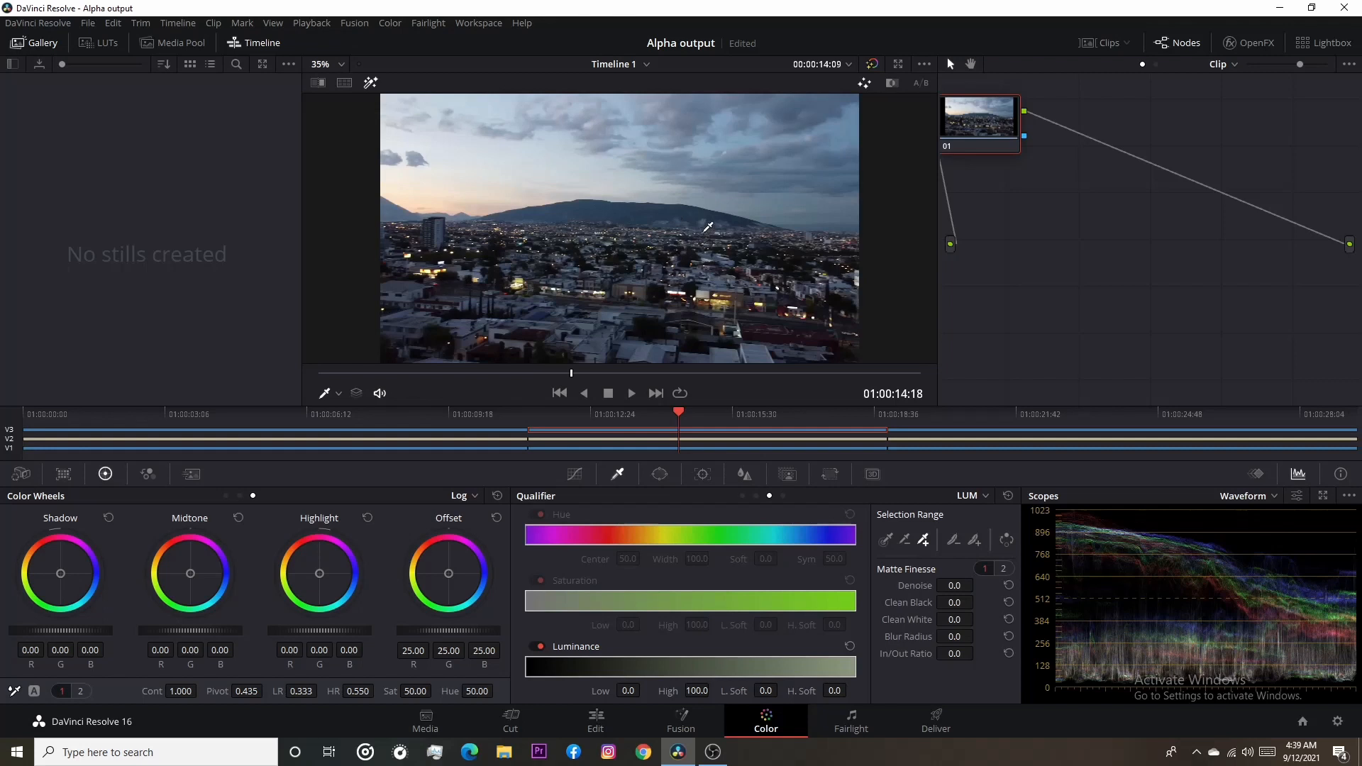
Try to add samples from the mountain and the city below it to the luminance selection
click(598, 234)
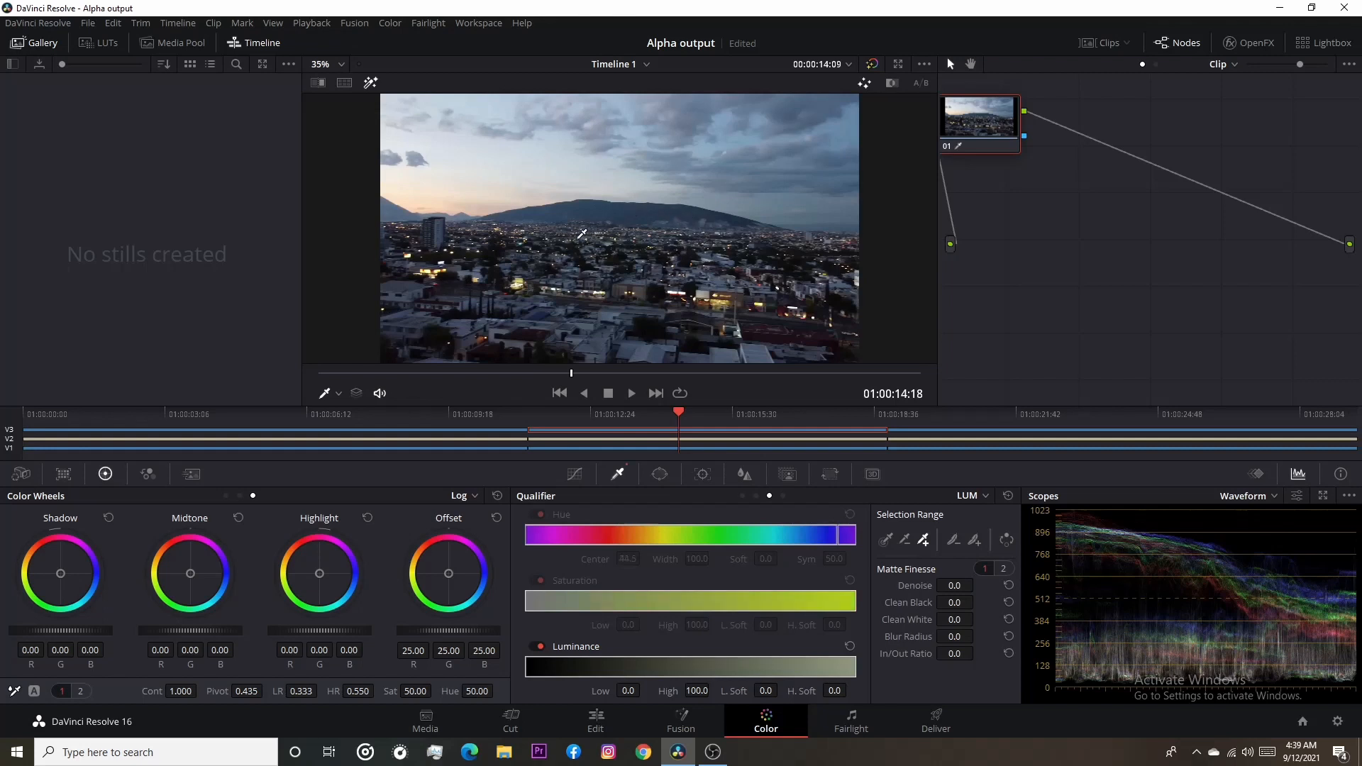
click(566, 221)
click(630, 219)
click(665, 221)
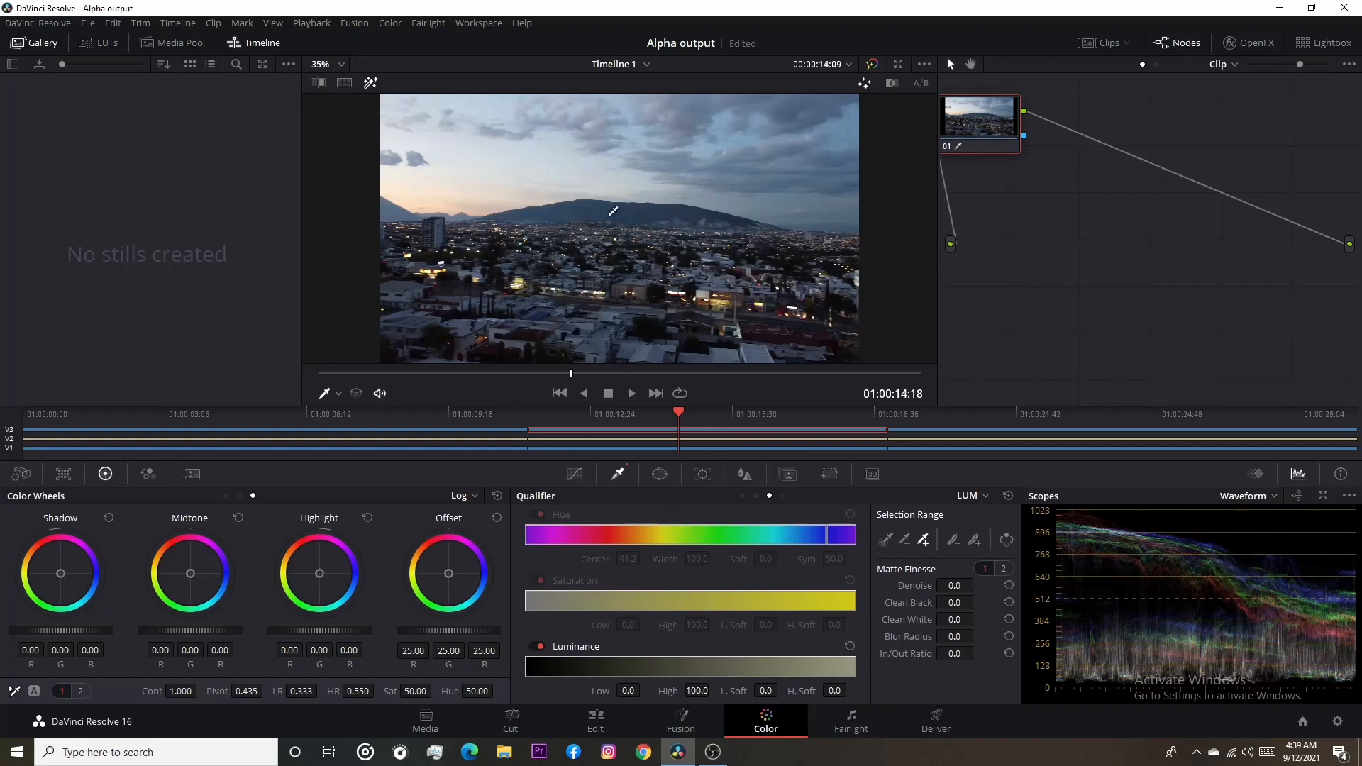
Check the current key in the black/white highlight view, and return to the normal image
click(371, 83)
click(371, 83)
click(892, 83)
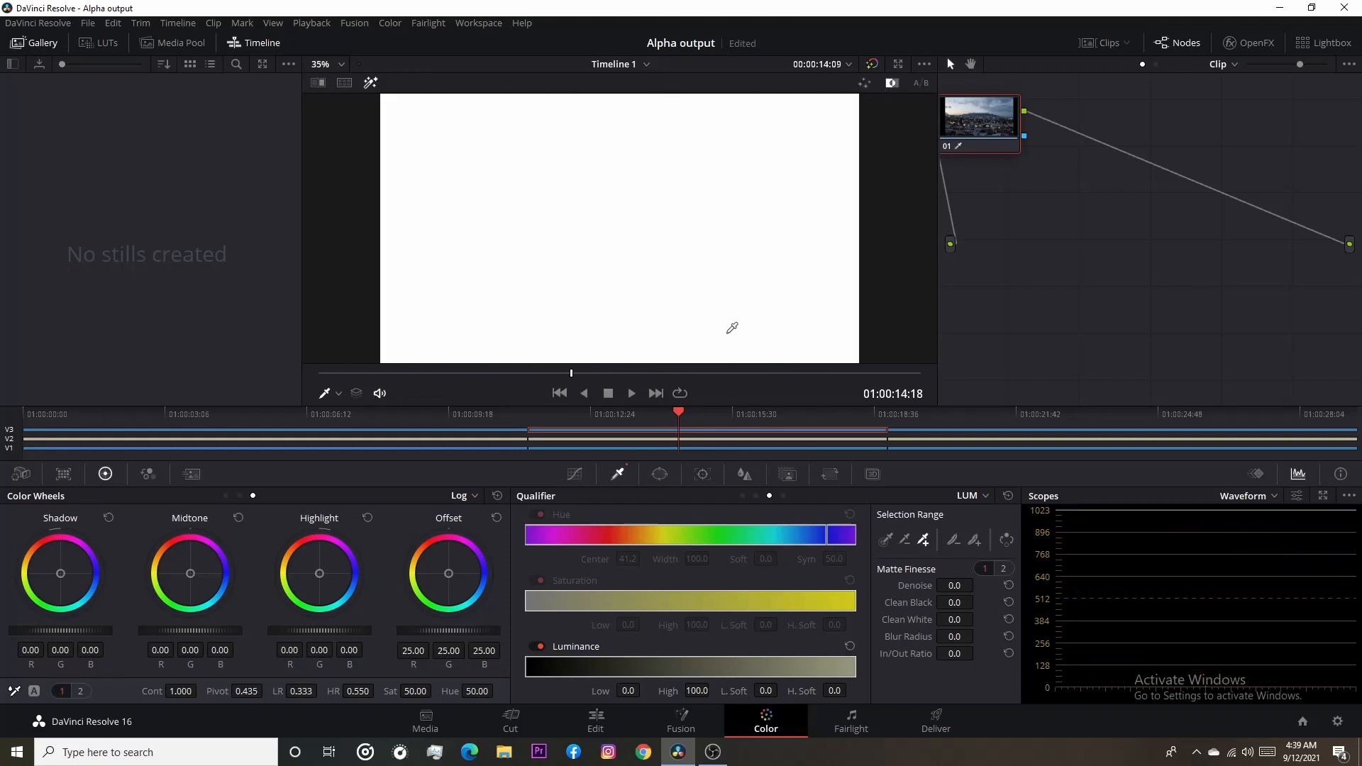
click(370, 82)
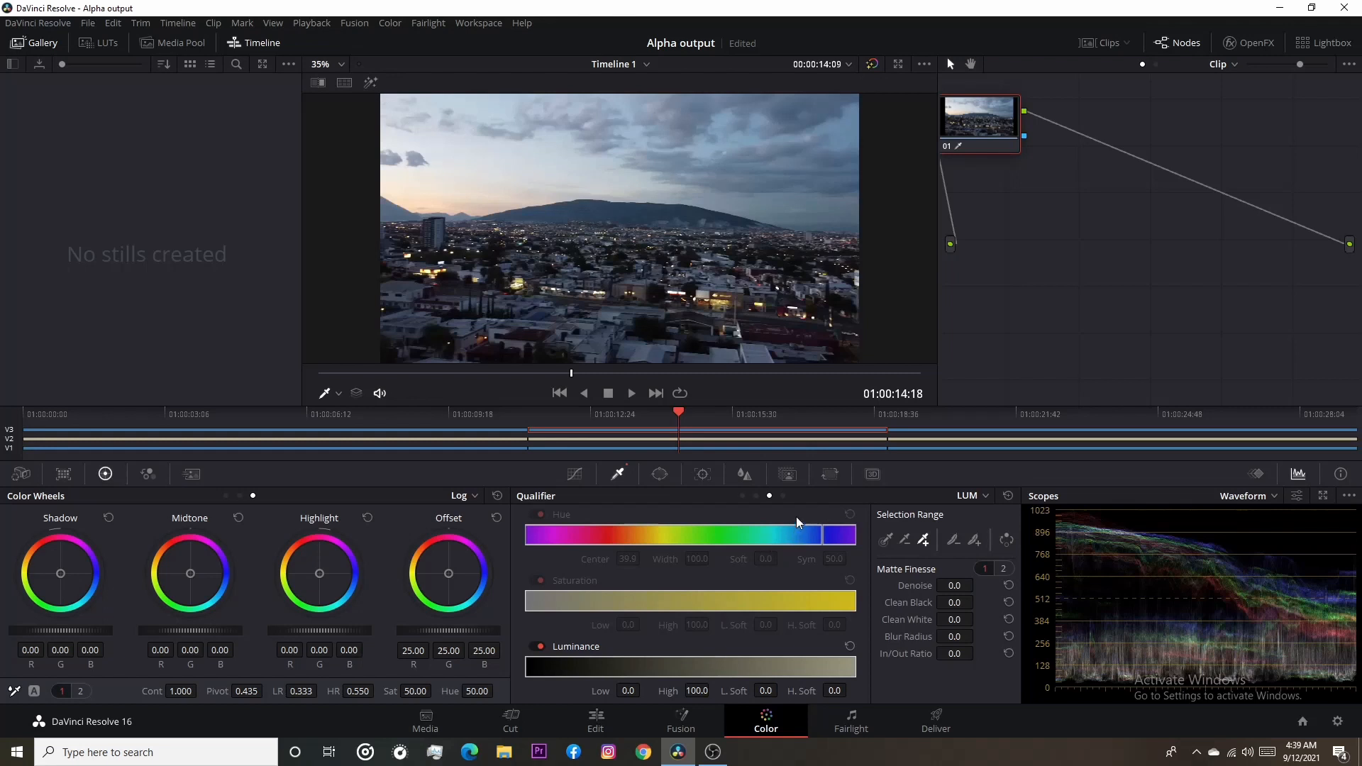
click(783, 496)
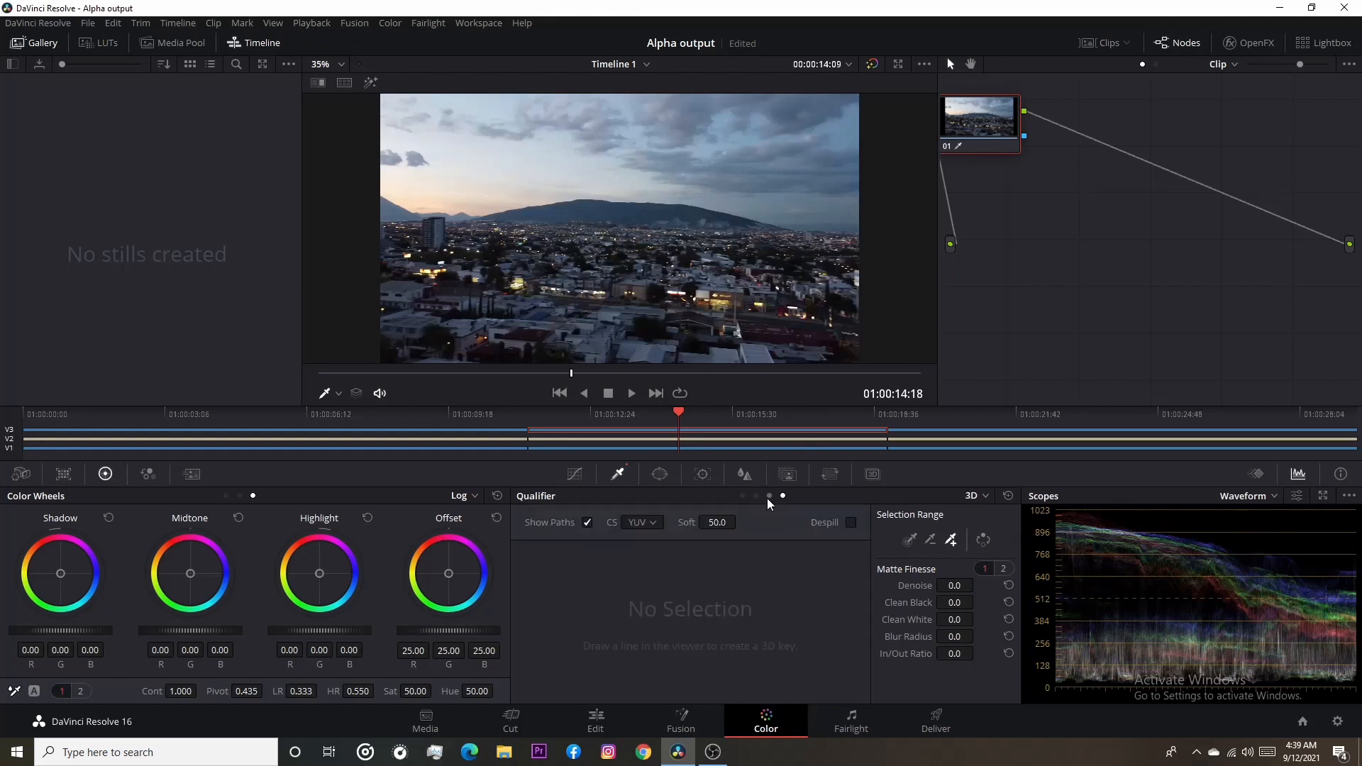
click(769, 497)
click(757, 496)
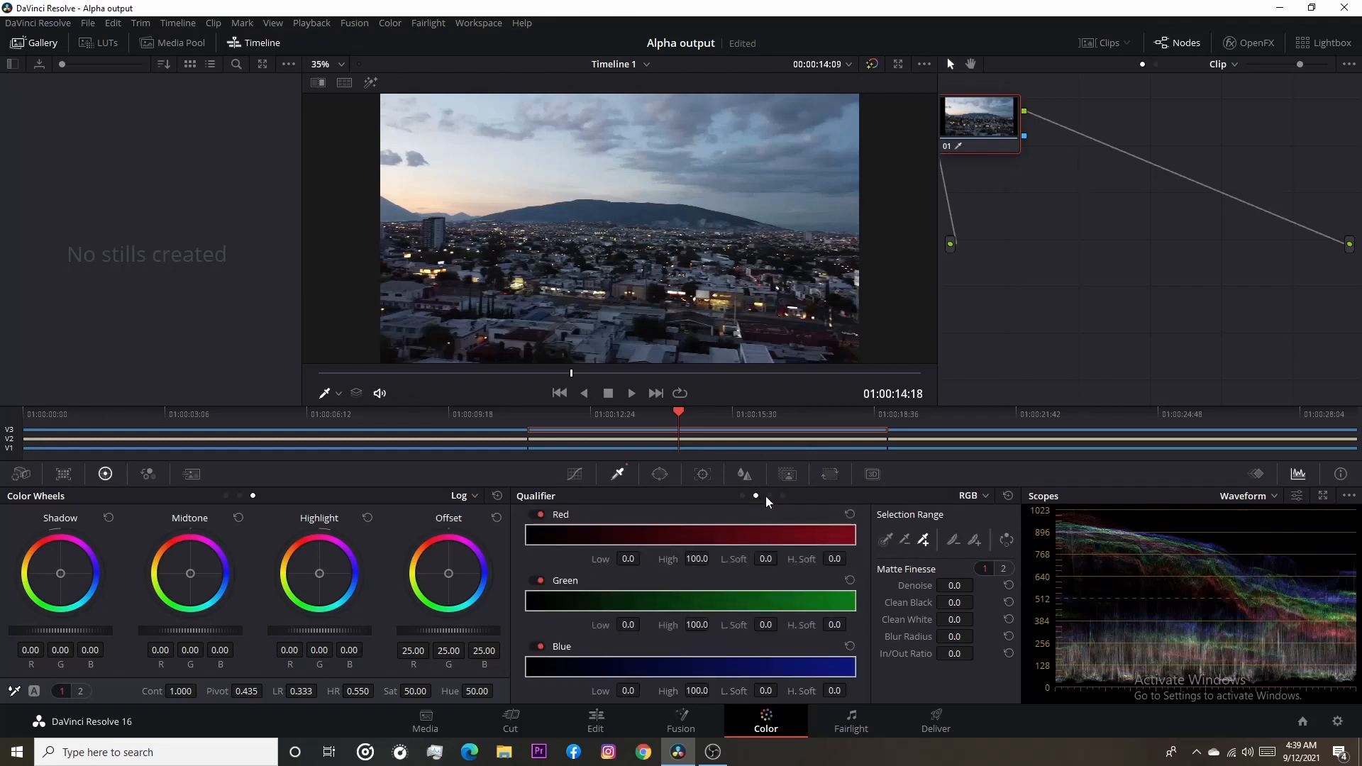
click(769, 497)
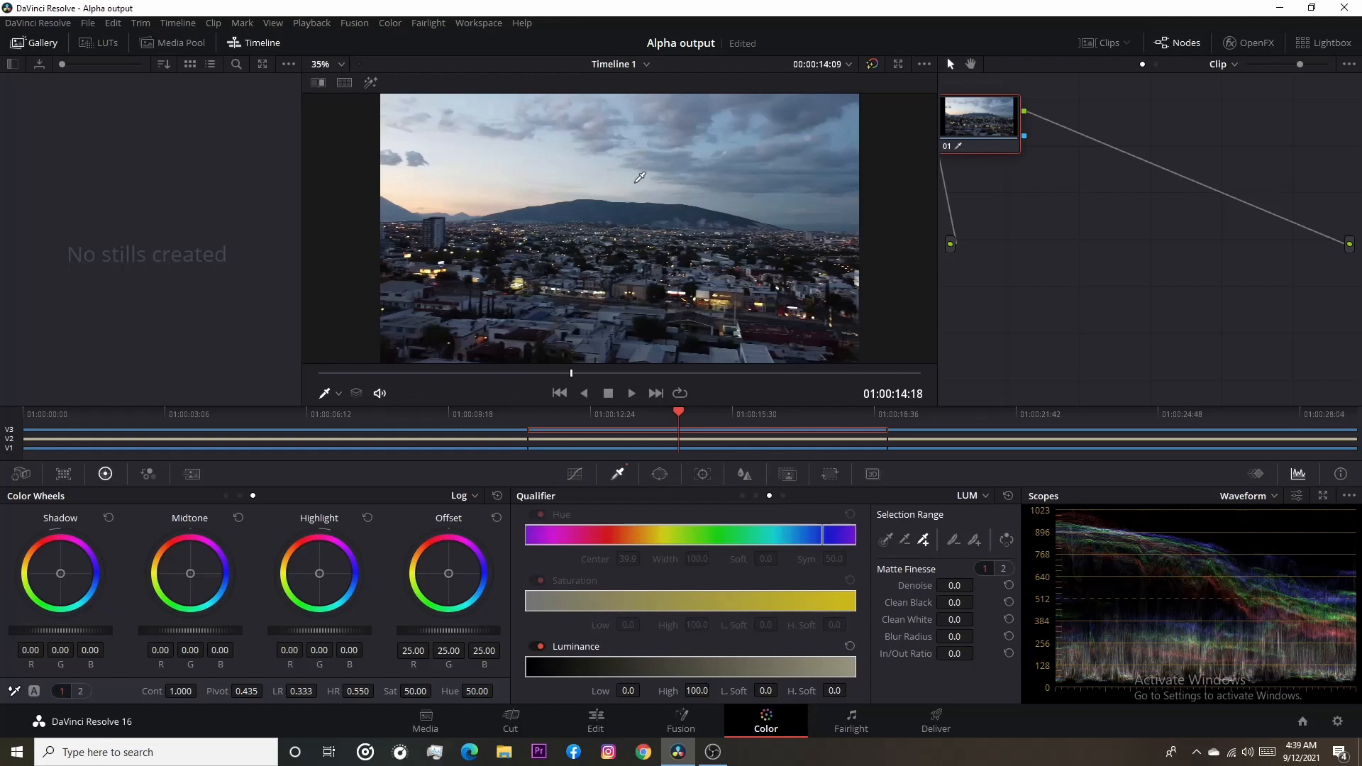
Sample the bright sky above the mountain with the luminance qualifier and show the key as a black-and-white matte
click(886, 540)
drag(564, 164, 663, 166)
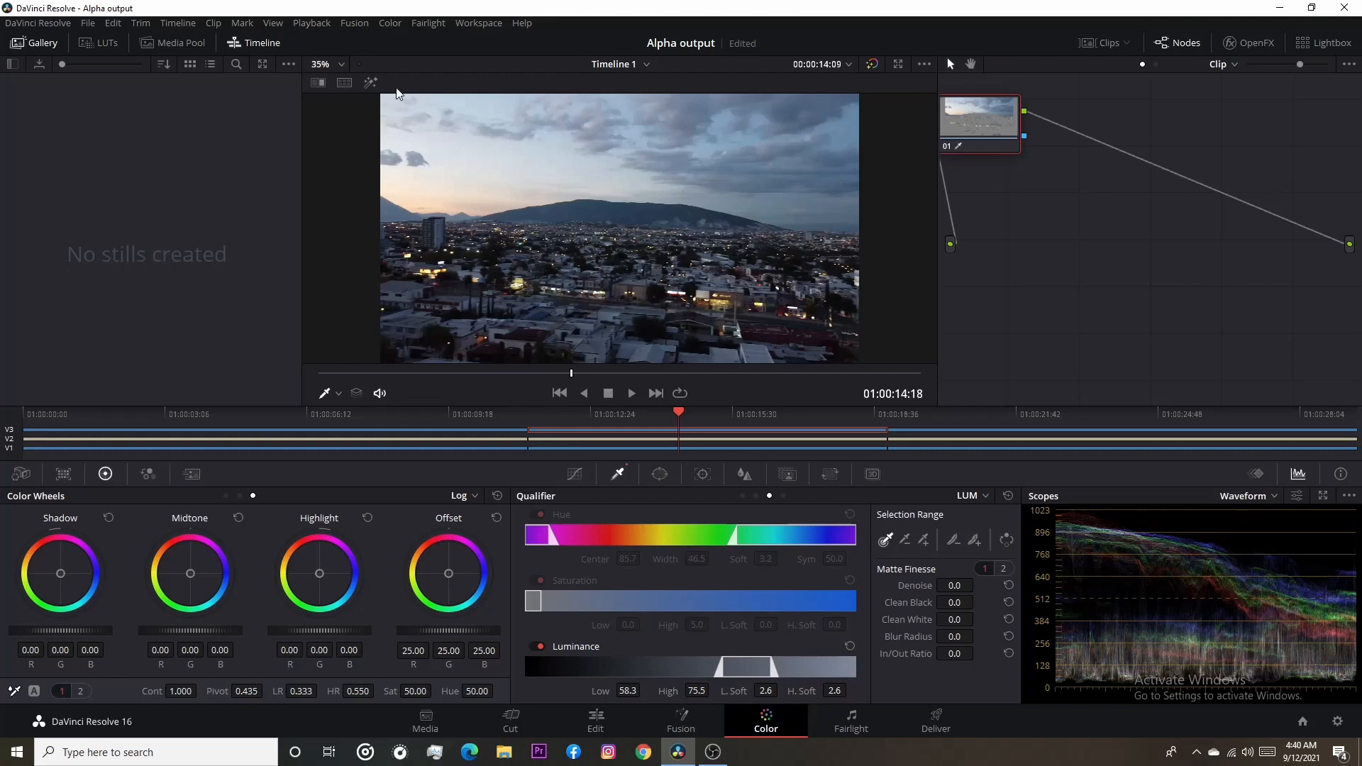
click(371, 83)
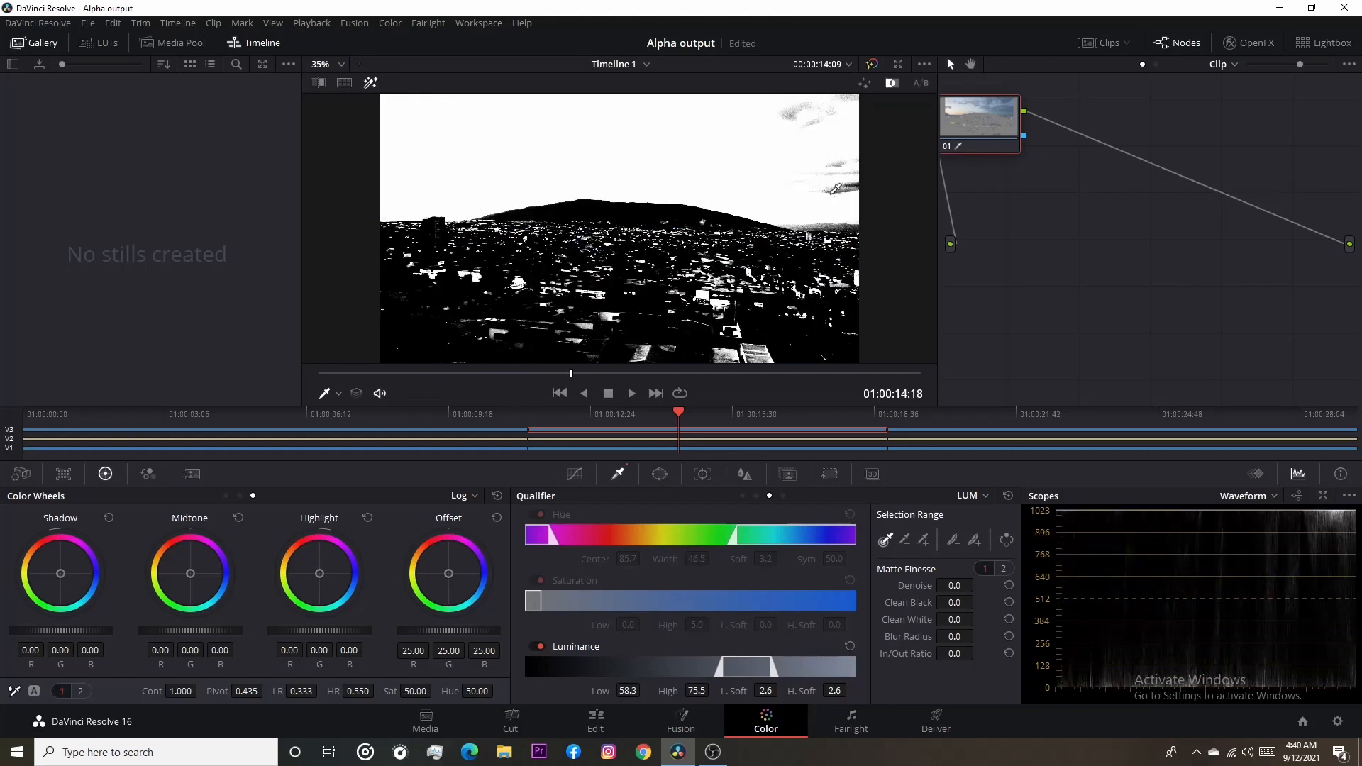
Try to add the dark cloud near the image's right edge to the luminance key, and undo that addition
click(923, 540)
click(849, 200)
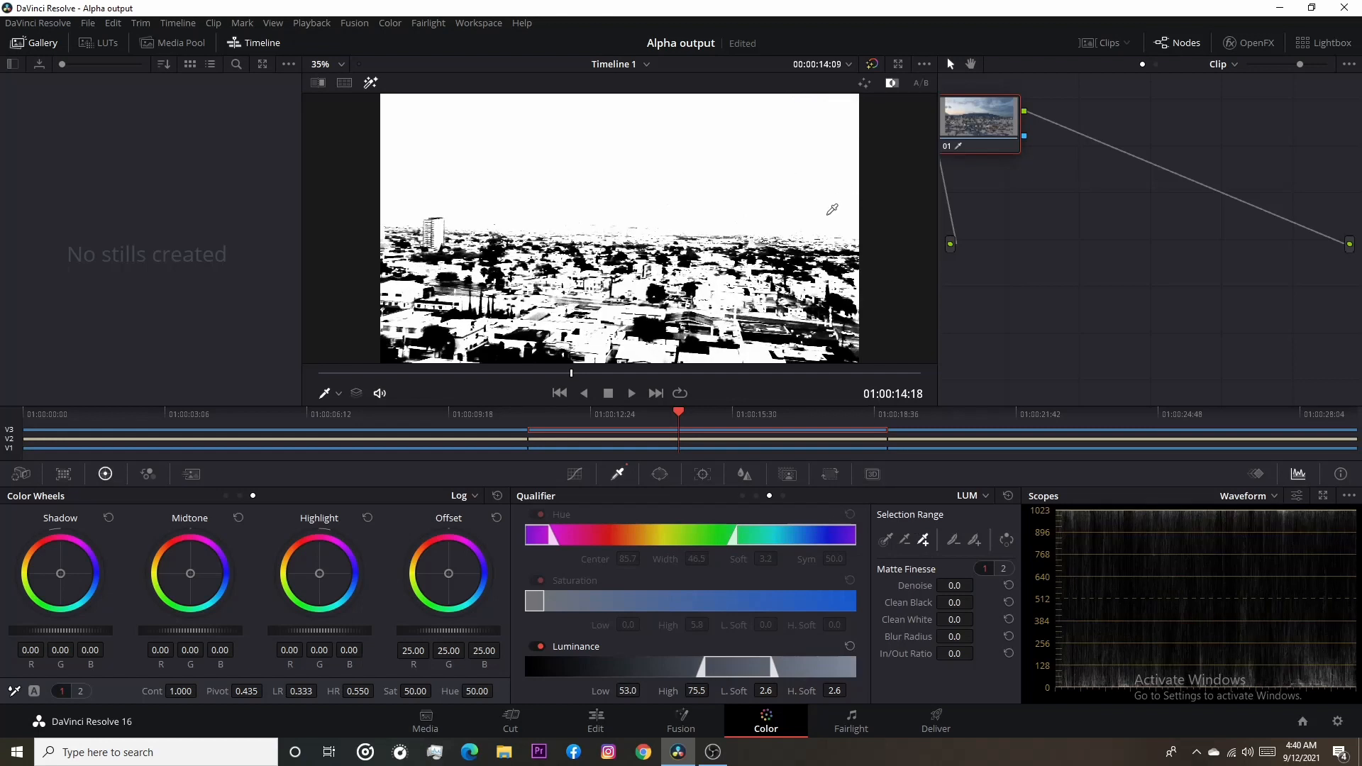
key(ctrl+z)
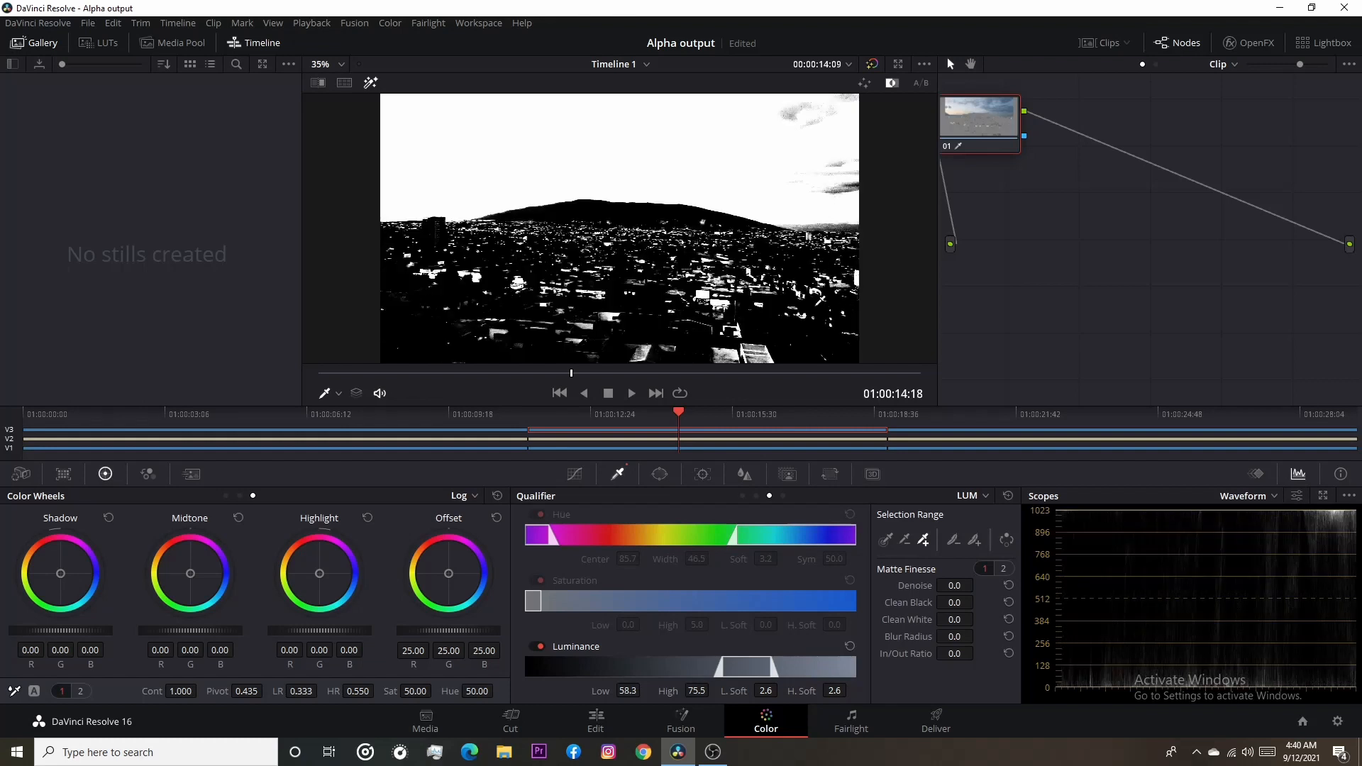
Refine the sky matte with Clean Black 4.2 and Clean White 21.3, and inspect the mountain's edge
click(886, 541)
mouse_move(972, 602)
mouse_down()
mouse_move(1000, 602)
mouse_move(958, 621)
mouse_move(977, 619)
mouse_up()
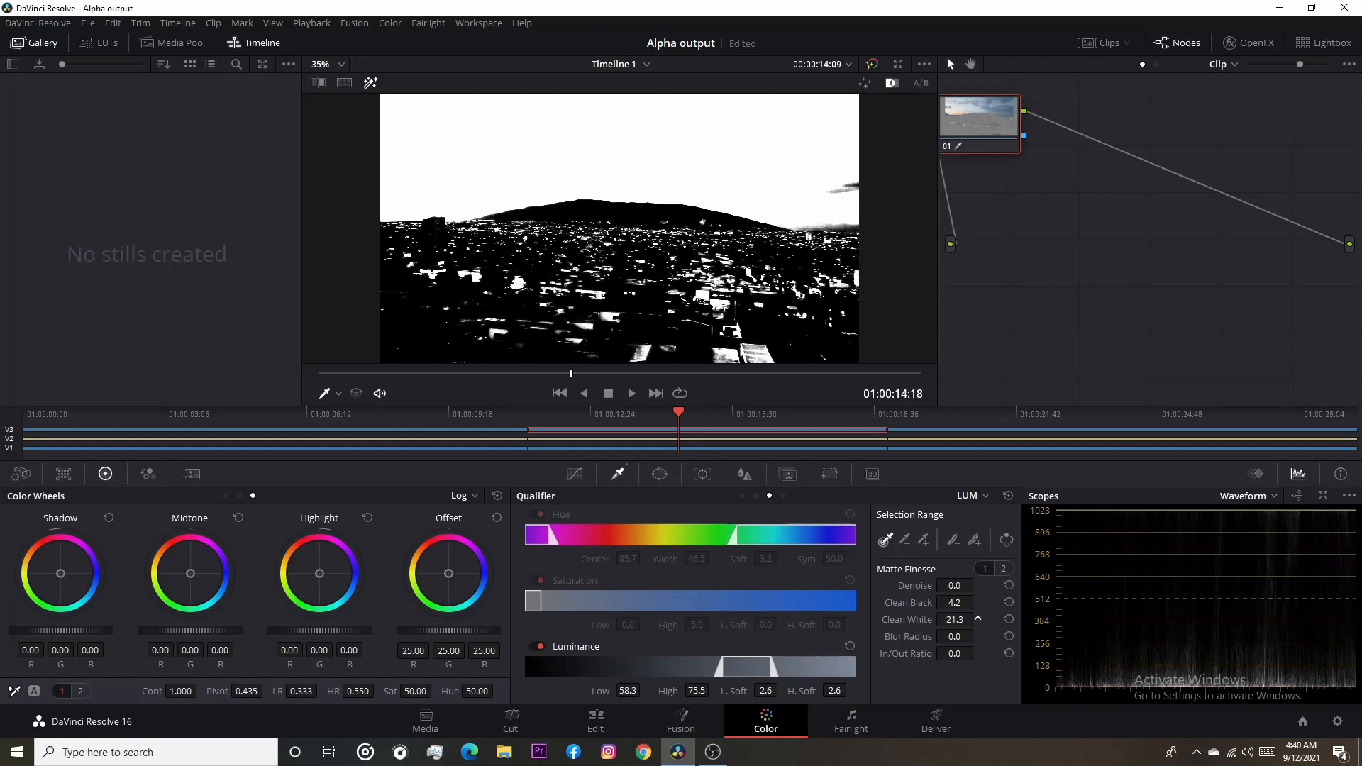
scroll(688, 226, up, 1)
scroll(707, 248, down, 5)
scroll(708, 253, up, 12)
scroll(709, 251, down, 9)
scroll(709, 251, down, 3)
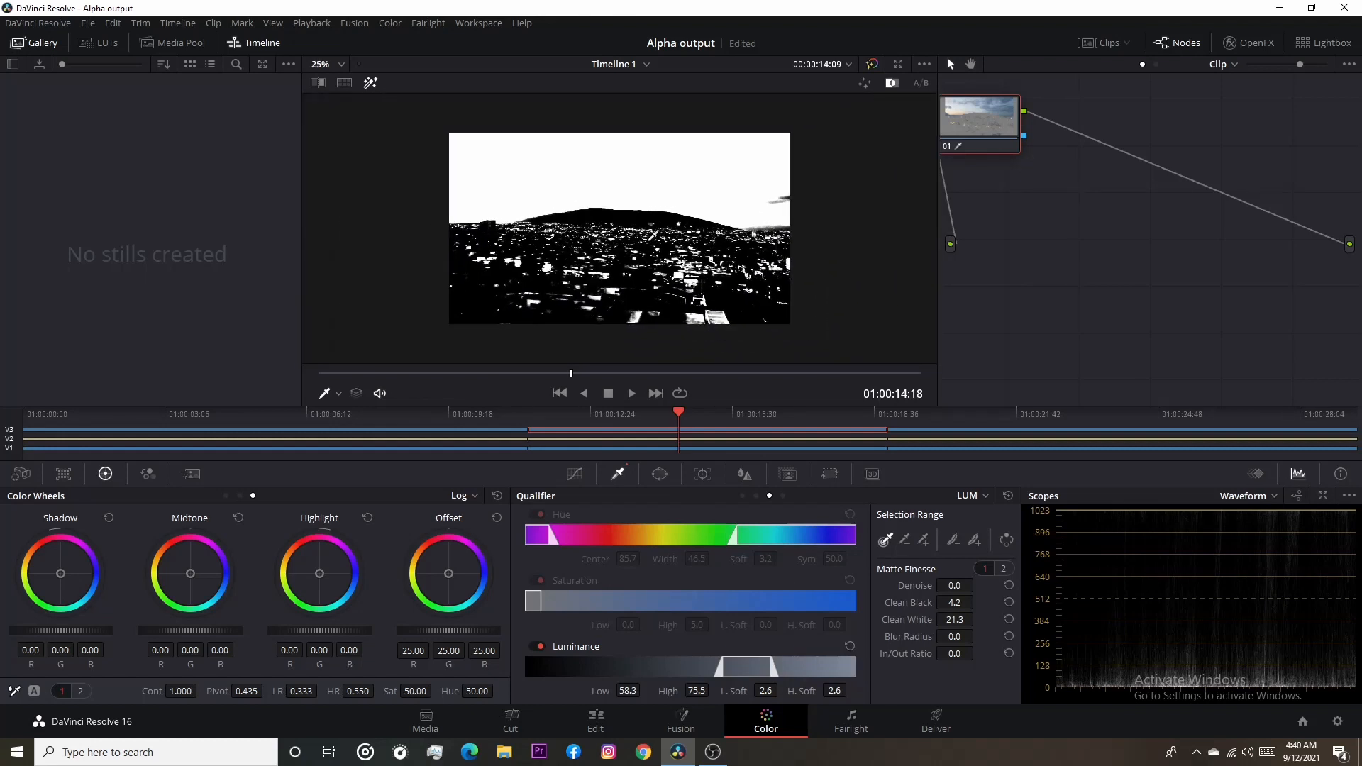
scroll(709, 251, up, 6)
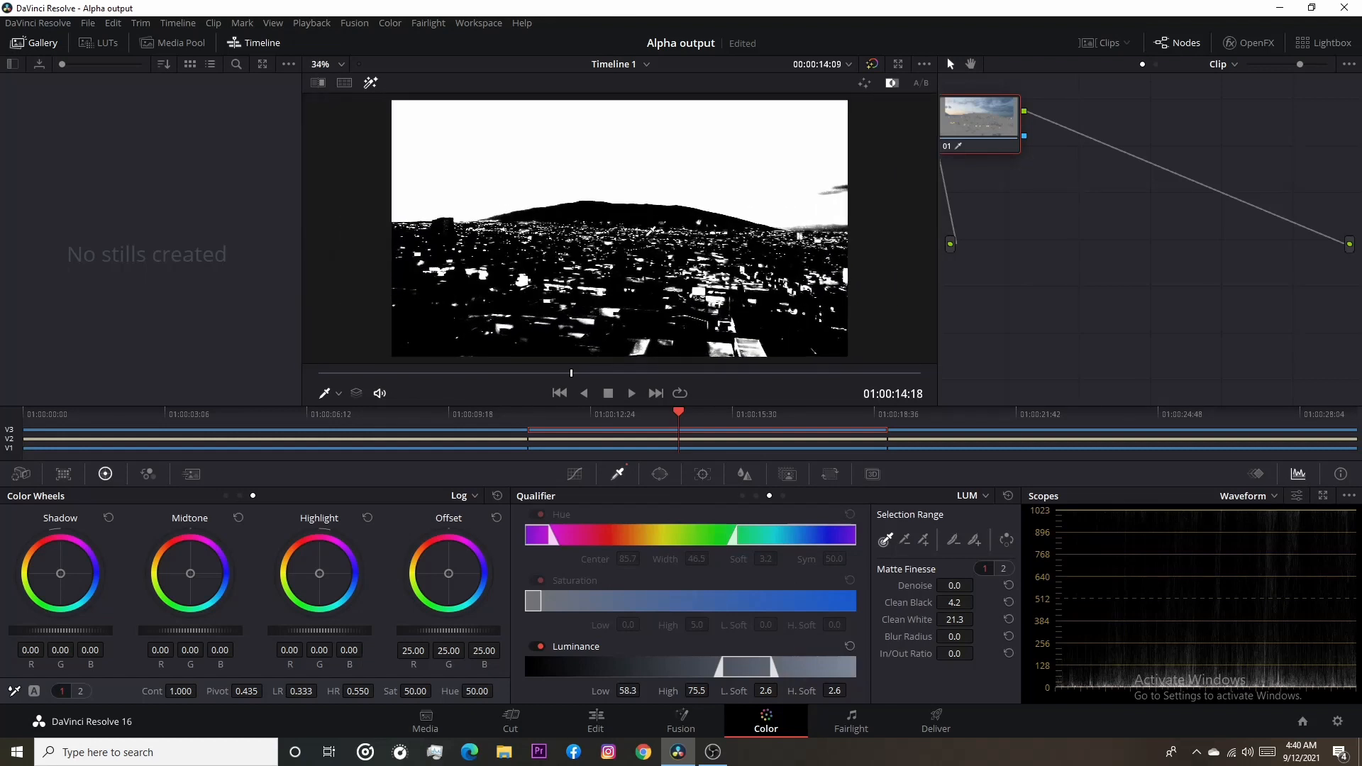
Add an alpha output to the city clip's node graph
right_click(1235, 259)
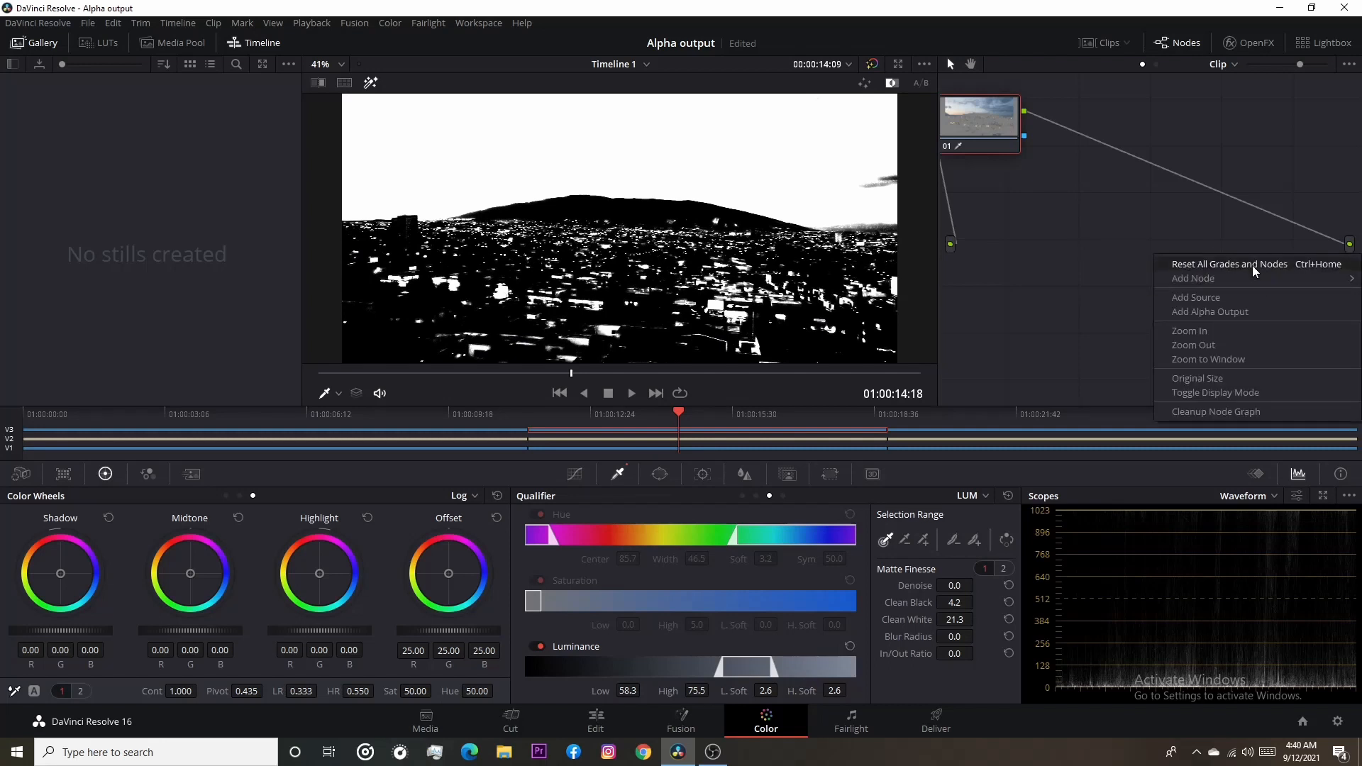
click(1249, 313)
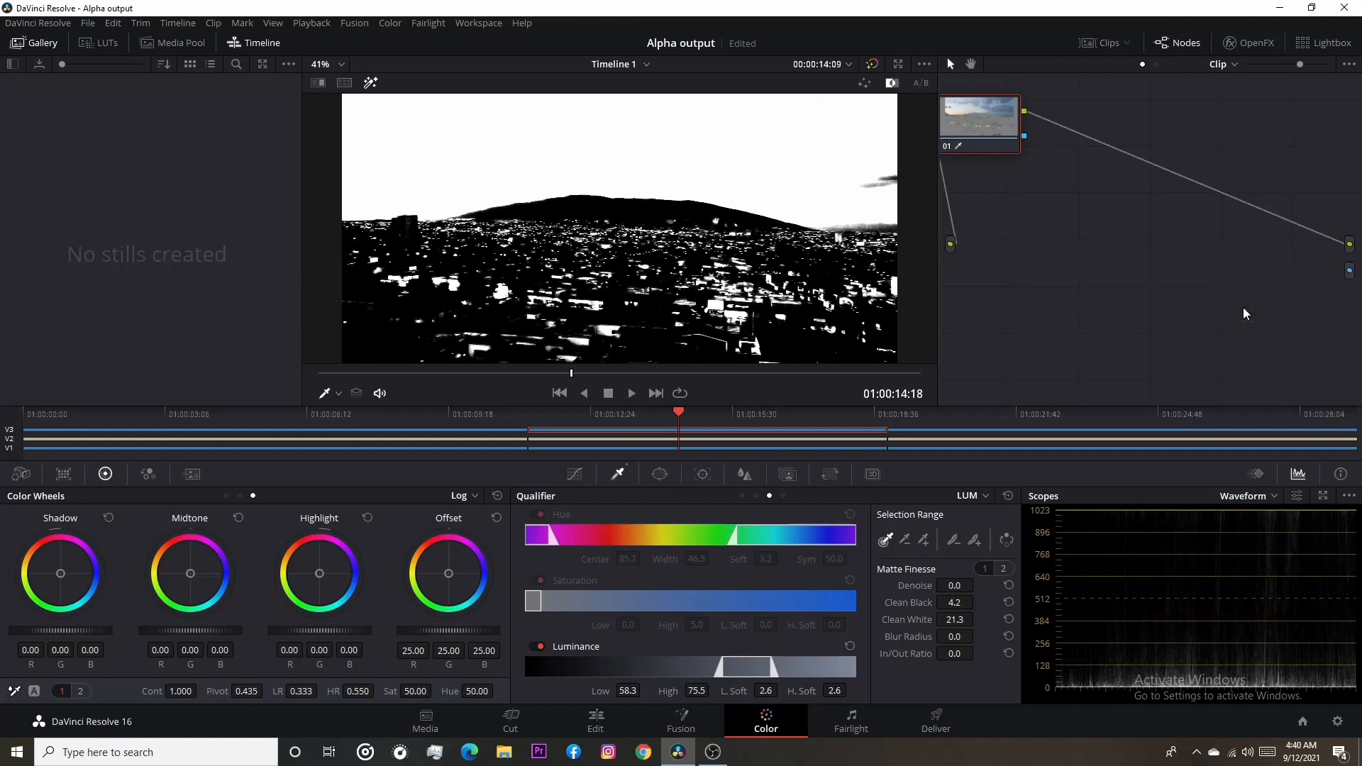
Connect the city node's key output to the alpha output and turn off the matte highlight
drag(1023, 143, 1351, 271)
click(375, 82)
drag(631, 237, 663, 250)
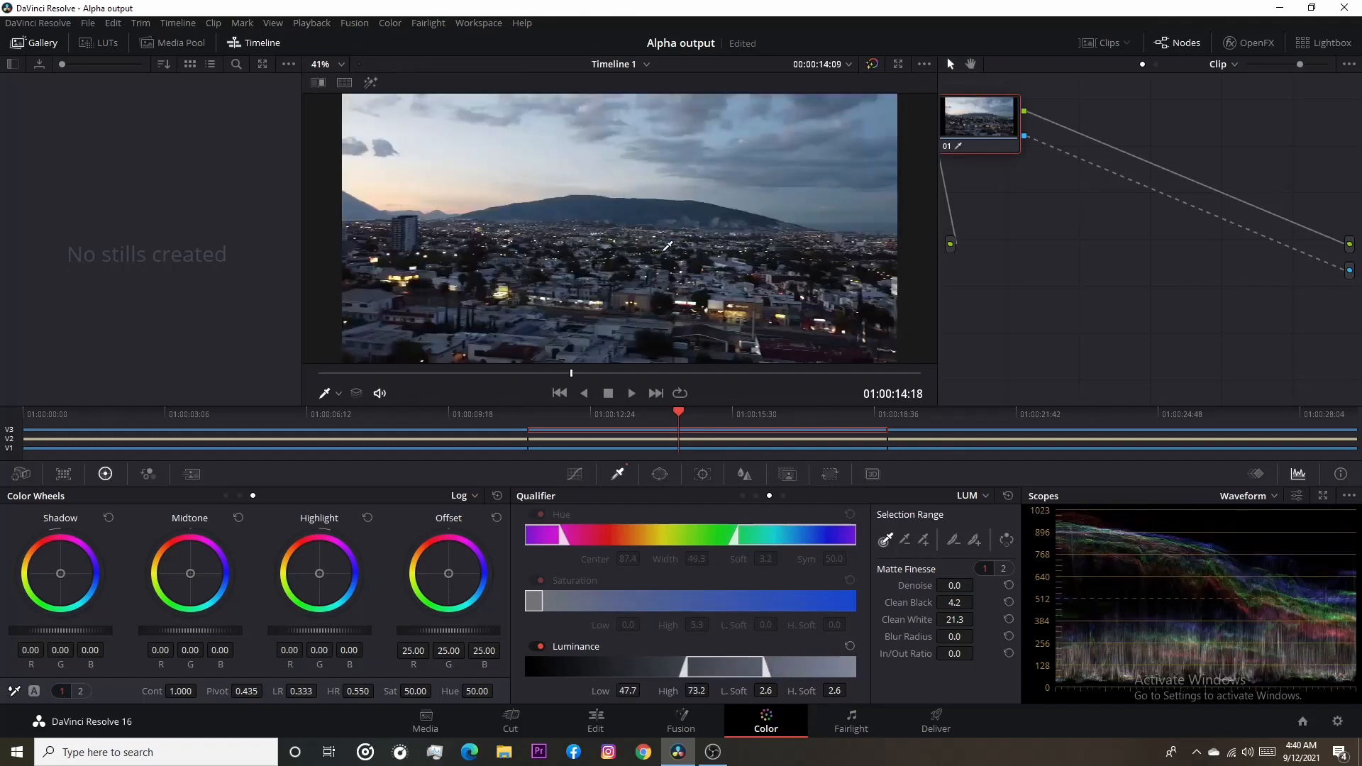
click(664, 249)
Check the BRASIL title against the city clip and invert the clip's luminance key
click(596, 720)
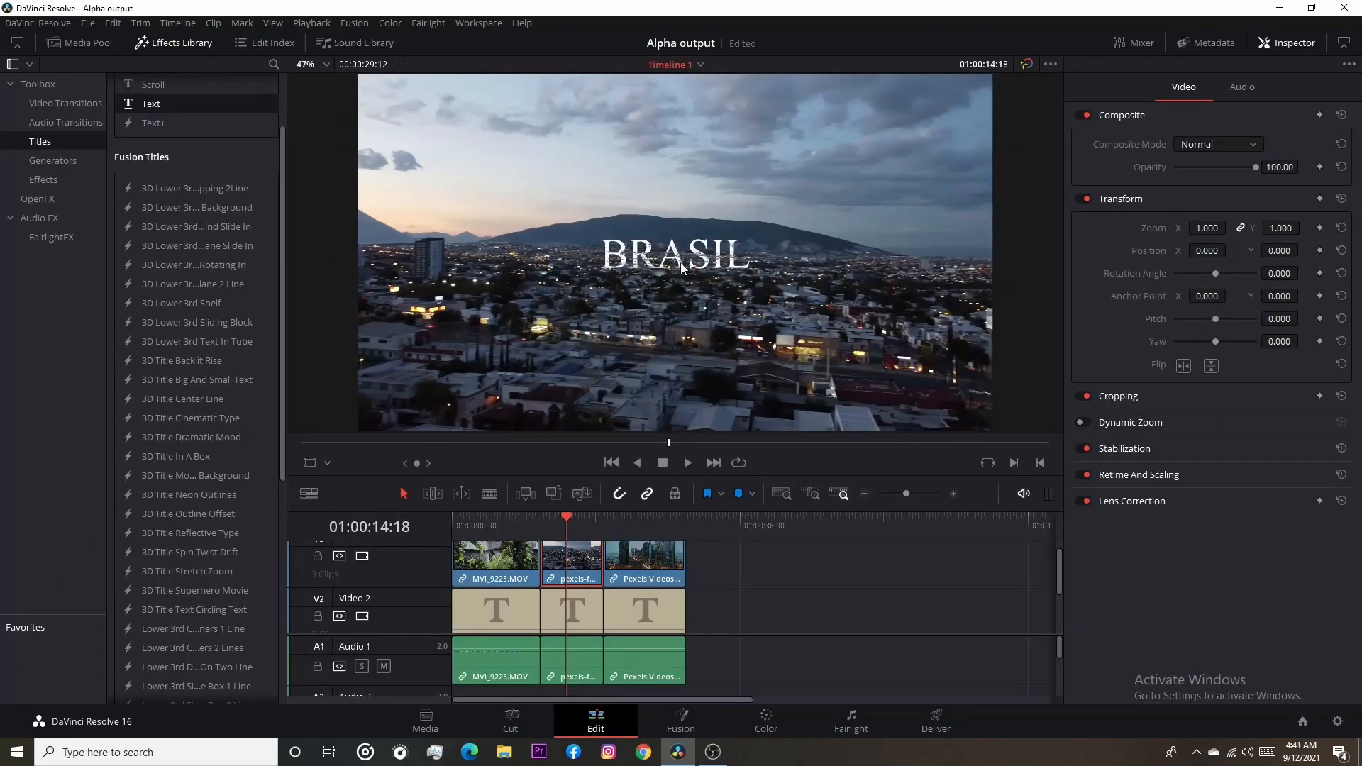
click(569, 615)
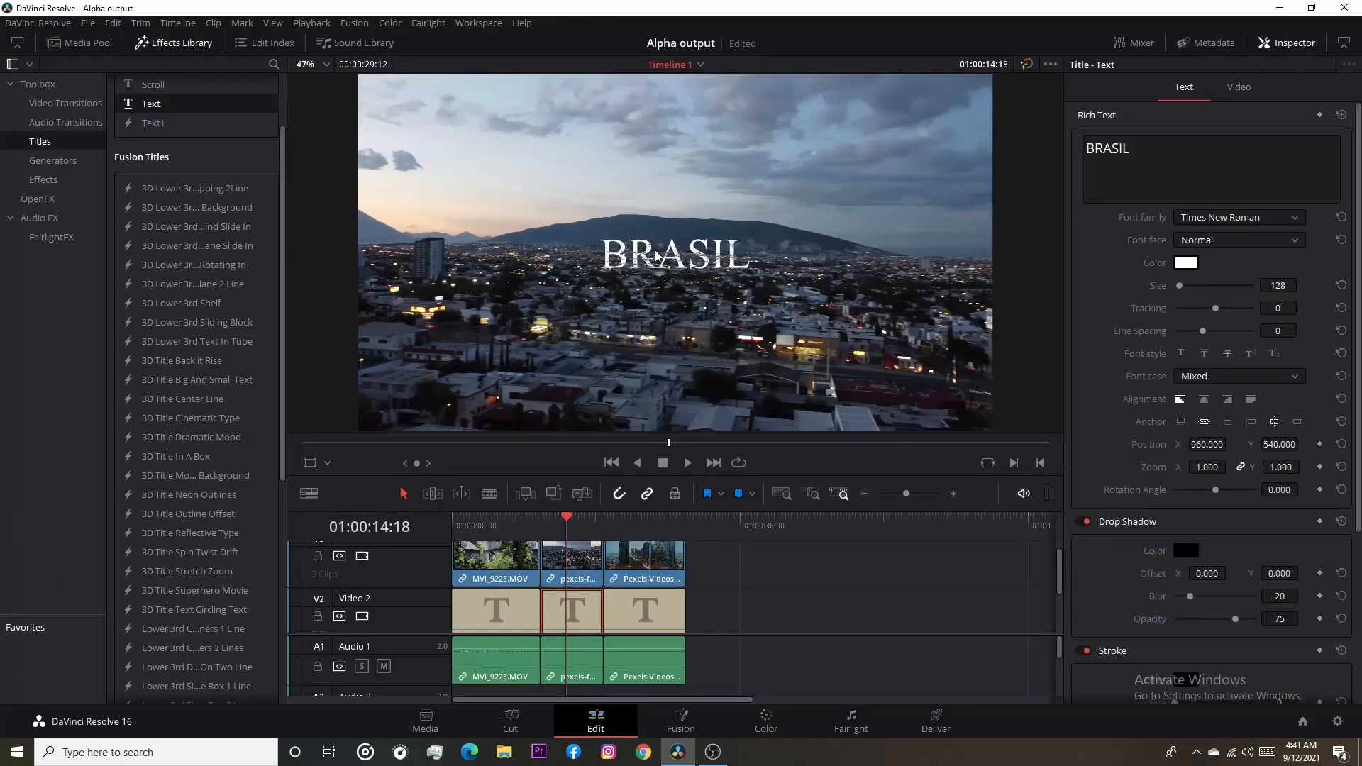
mouse_move(656, 206)
mouse_down()
mouse_move(654, 191)
mouse_move(660, 221)
mouse_up()
click(766, 719)
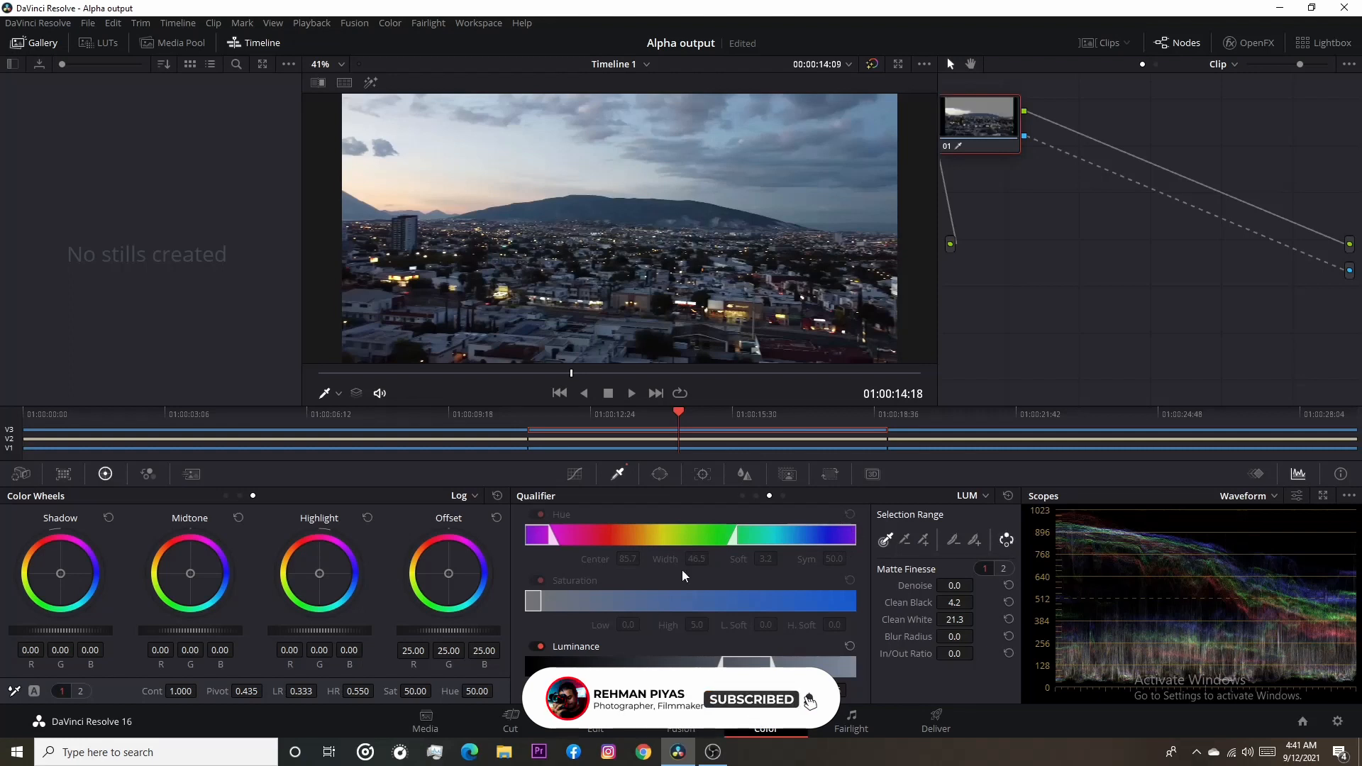
click(594, 724)
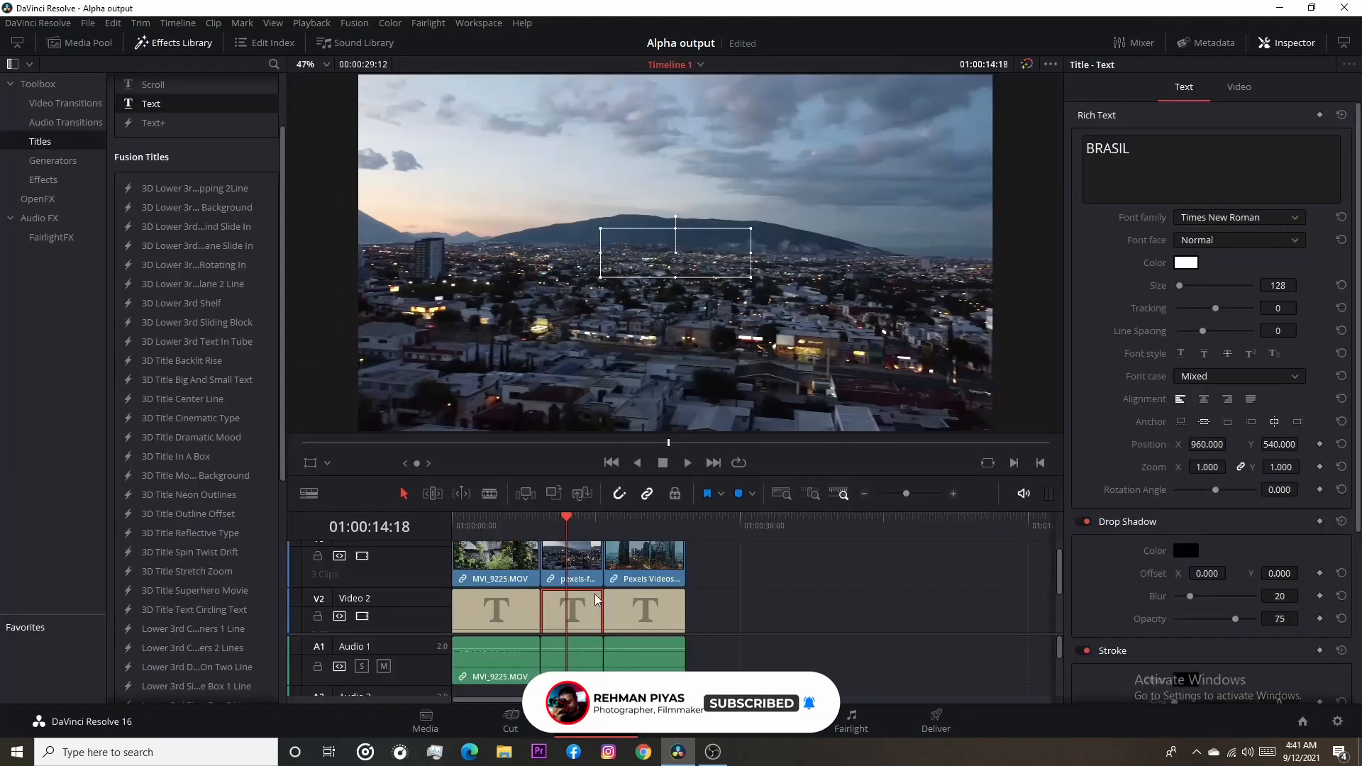
Raise the BRASIL title to the mountain ridge at position Y 700 and enlarge its text to size 307
drag(674, 243, 666, 188)
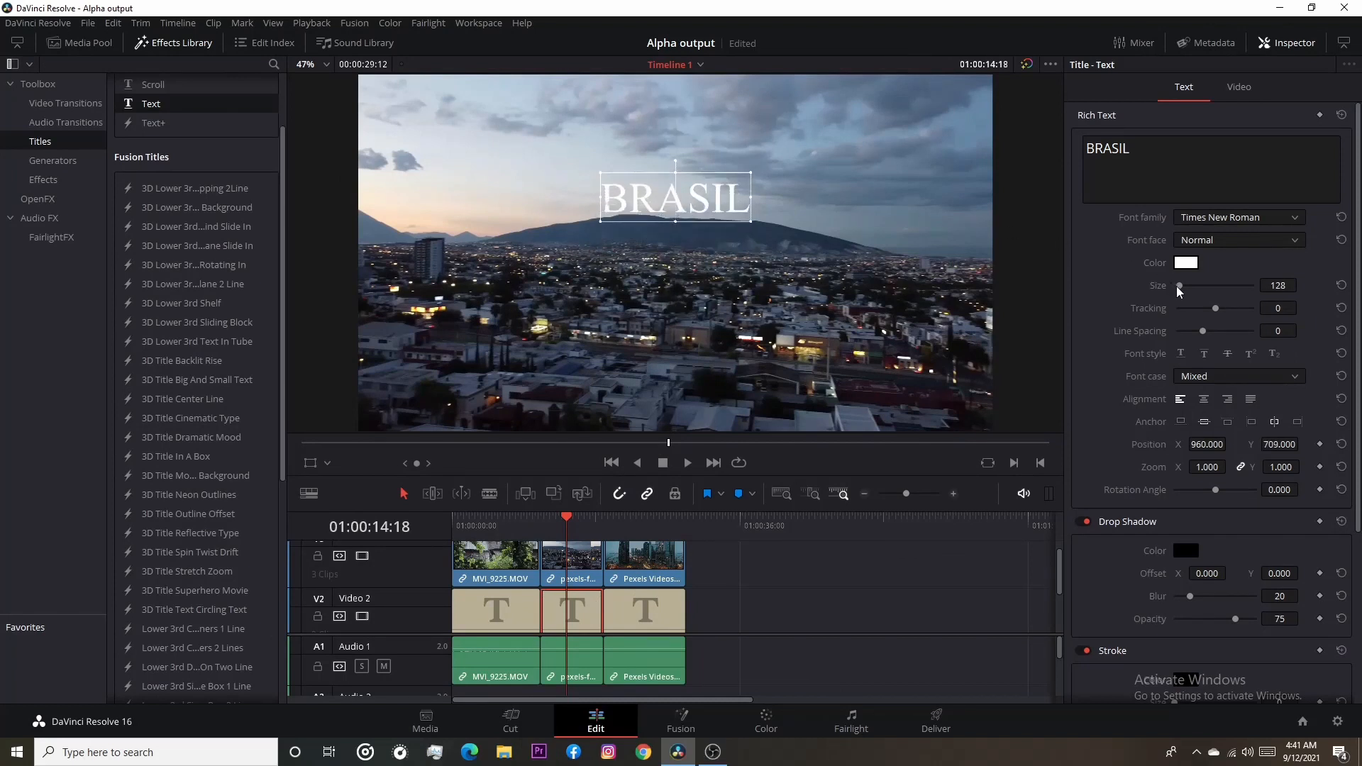
mouse_move(1181, 290)
mouse_down()
mouse_move(1195, 294)
mouse_move(1181, 297)
mouse_up()
drag(746, 201, 809, 207)
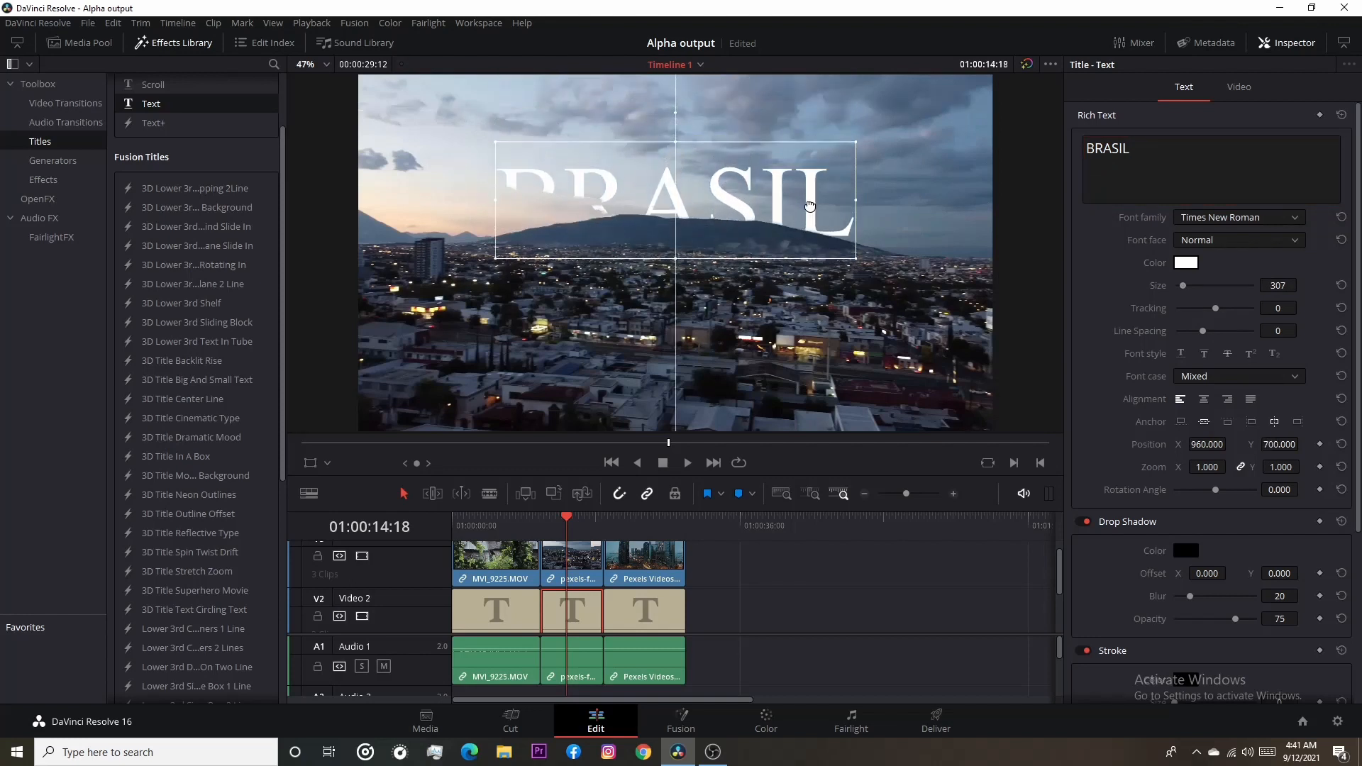
Refine the city clip's key with Clean White 14.6 and add the unkeyed bright sky above the mountain's left slope
click(767, 721)
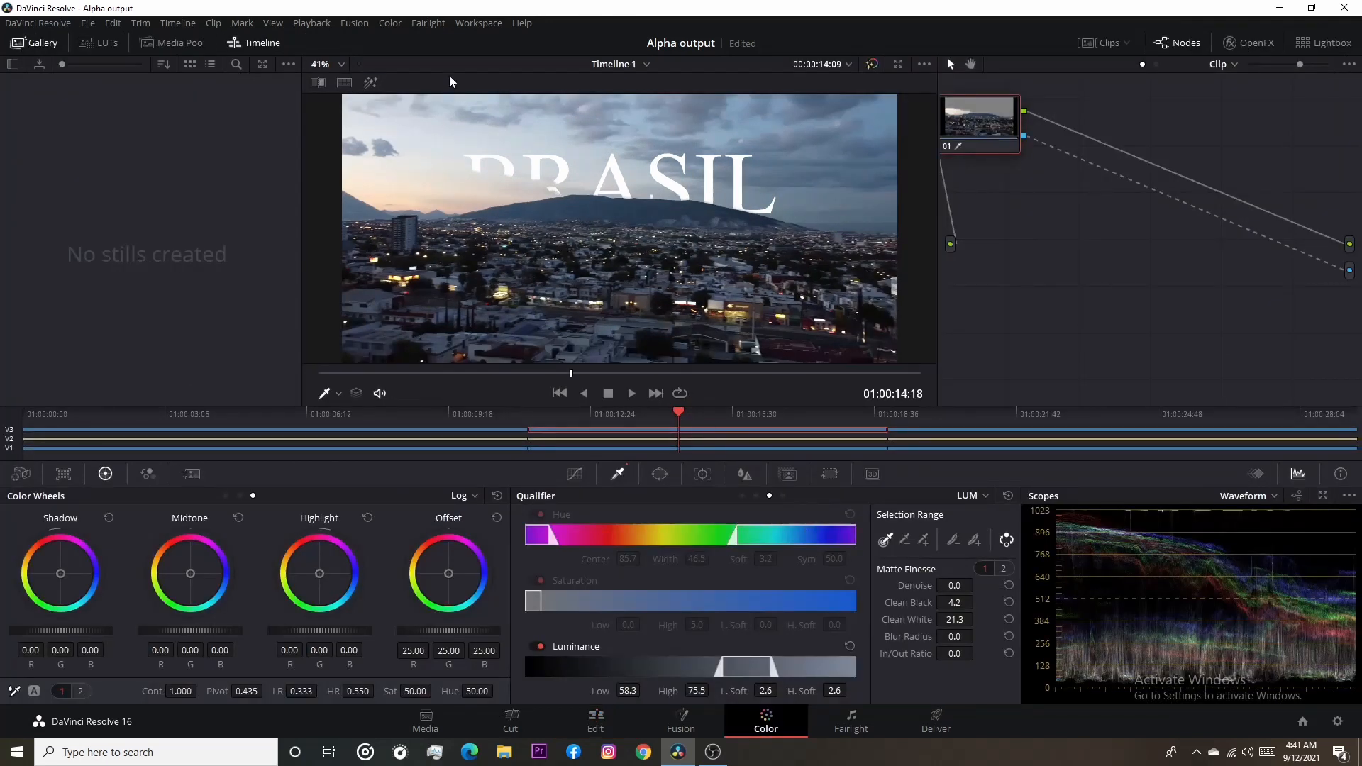
click(370, 83)
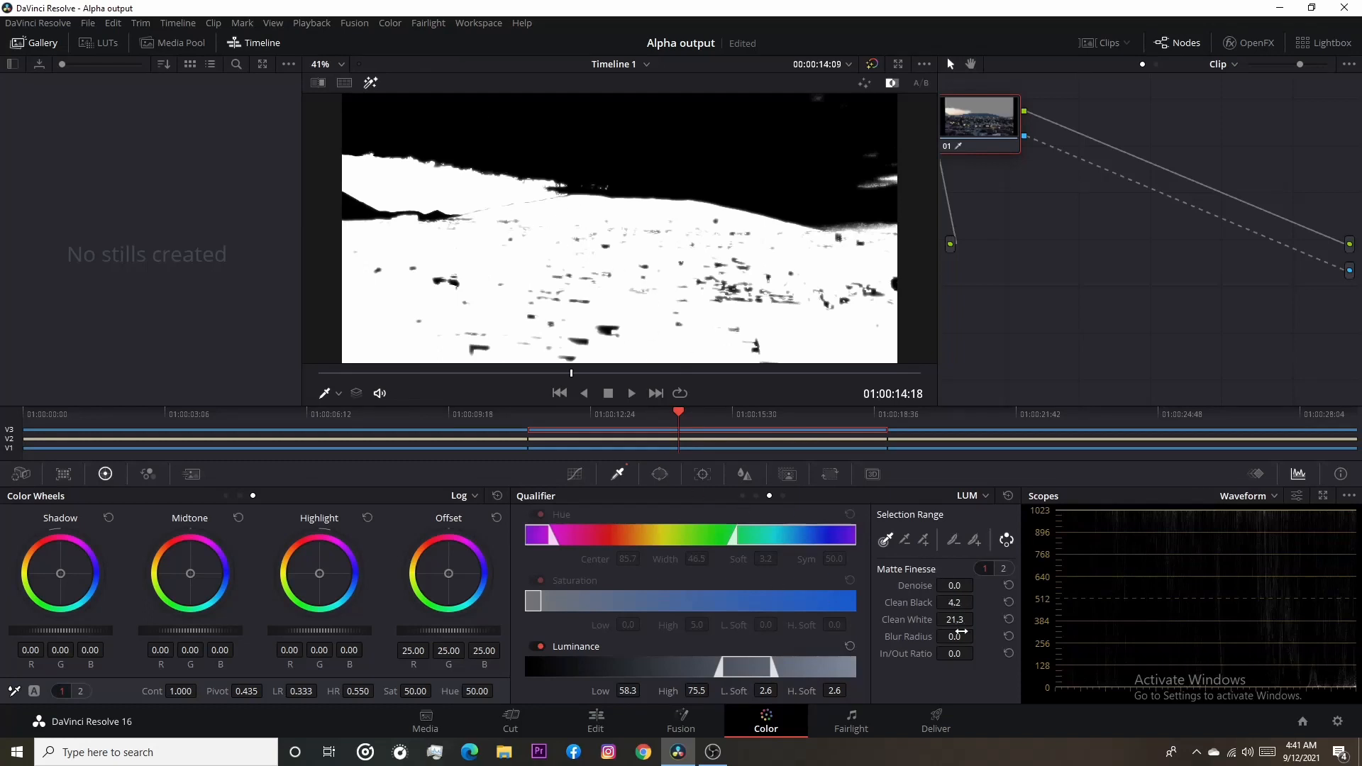
drag(955, 619, 915, 619)
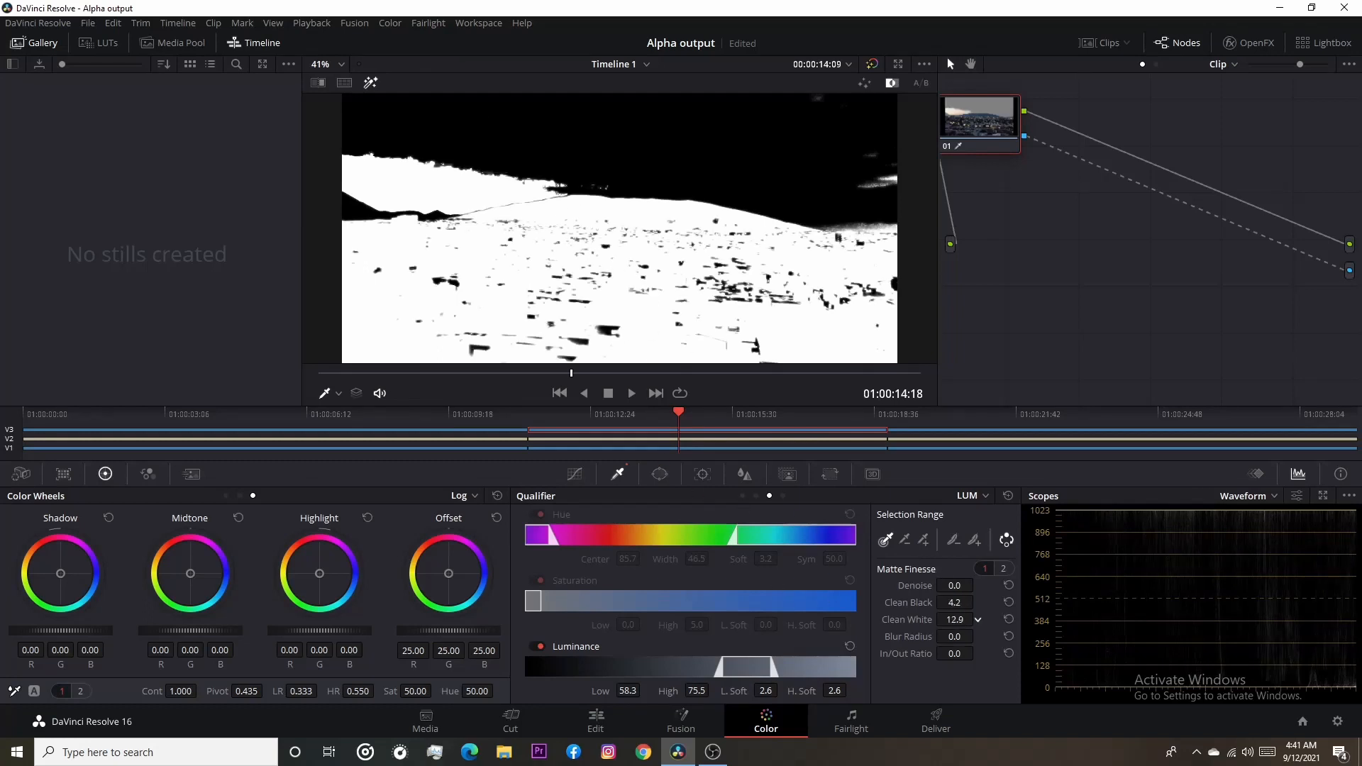
click(923, 540)
mouse_move(458, 173)
mouse_down()
mouse_move(440, 186)
mouse_move(529, 178)
mouse_up()
click(669, 135)
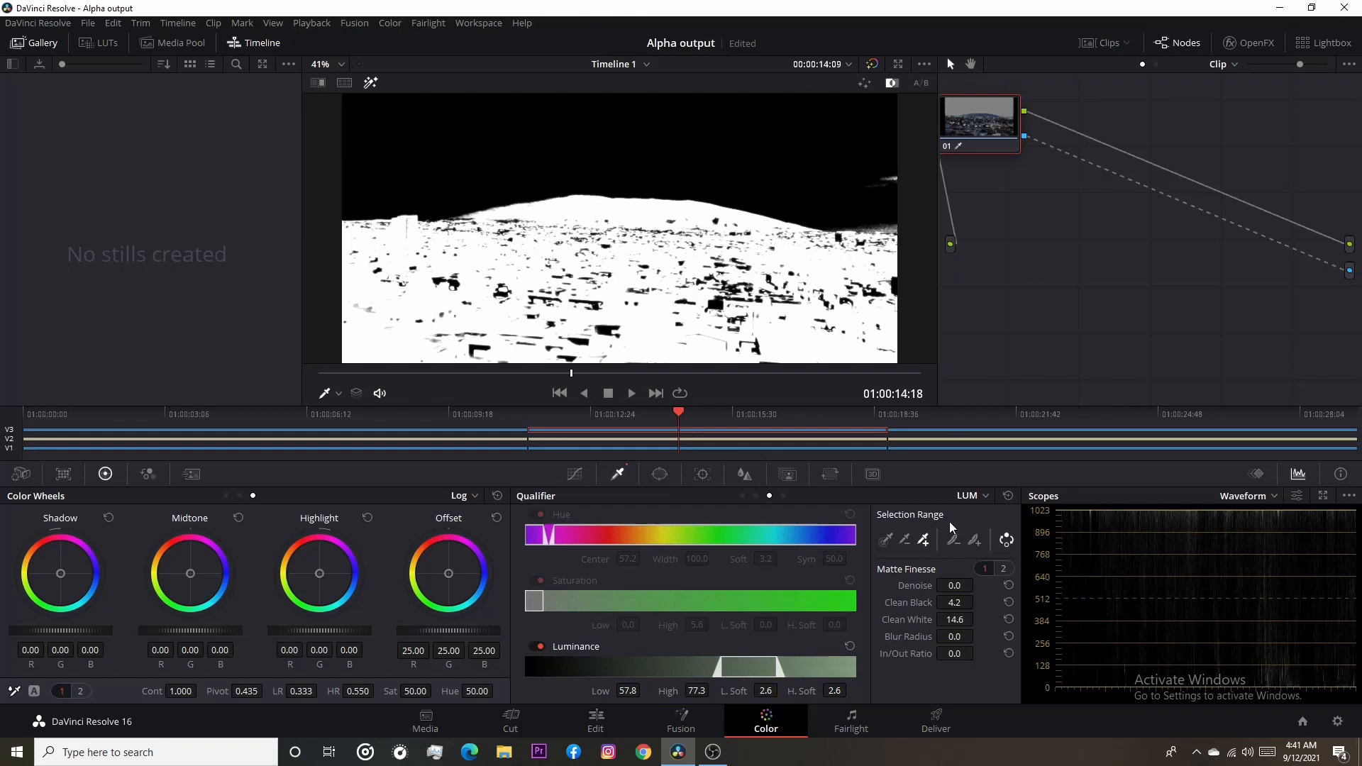
Review the BRASIL and MONSOON titles behind their foregrounds by scrubbing through both clips in the edit timeline
click(605, 723)
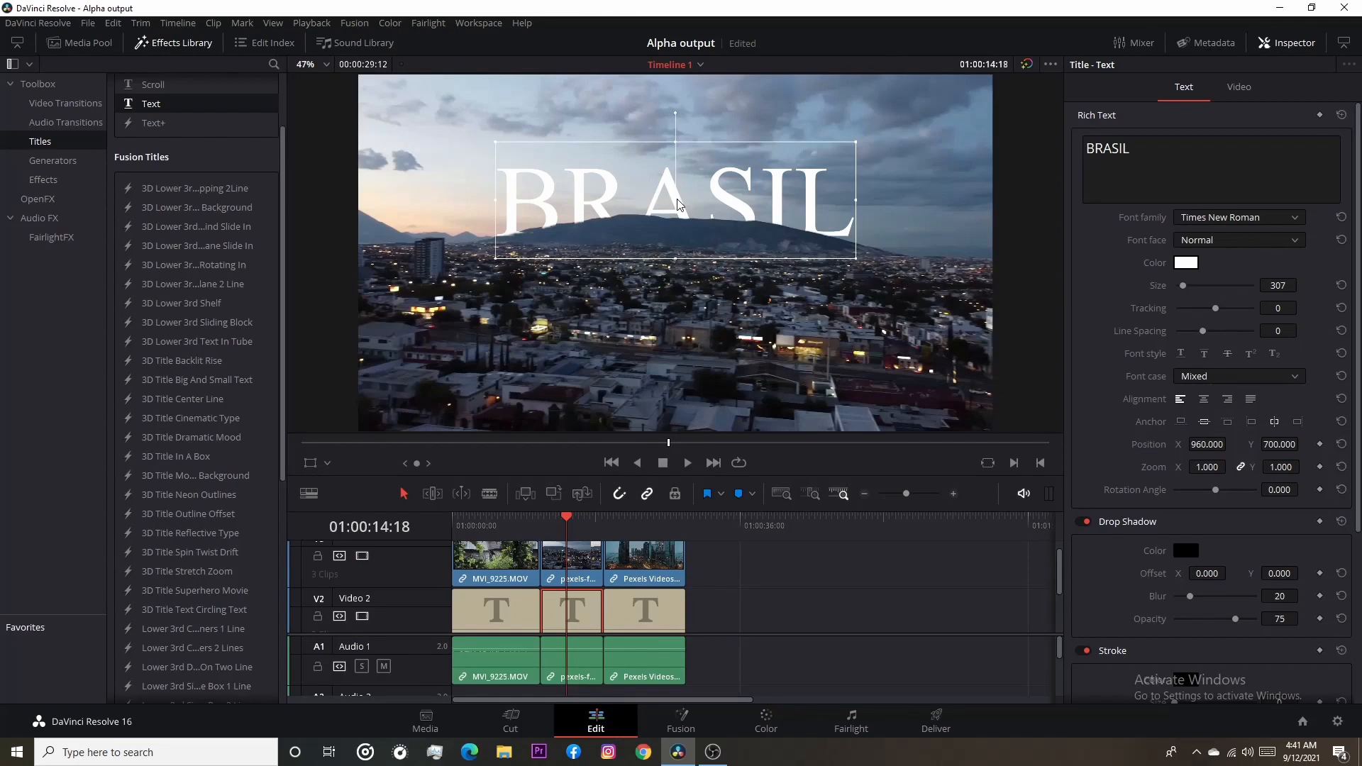
click(567, 548)
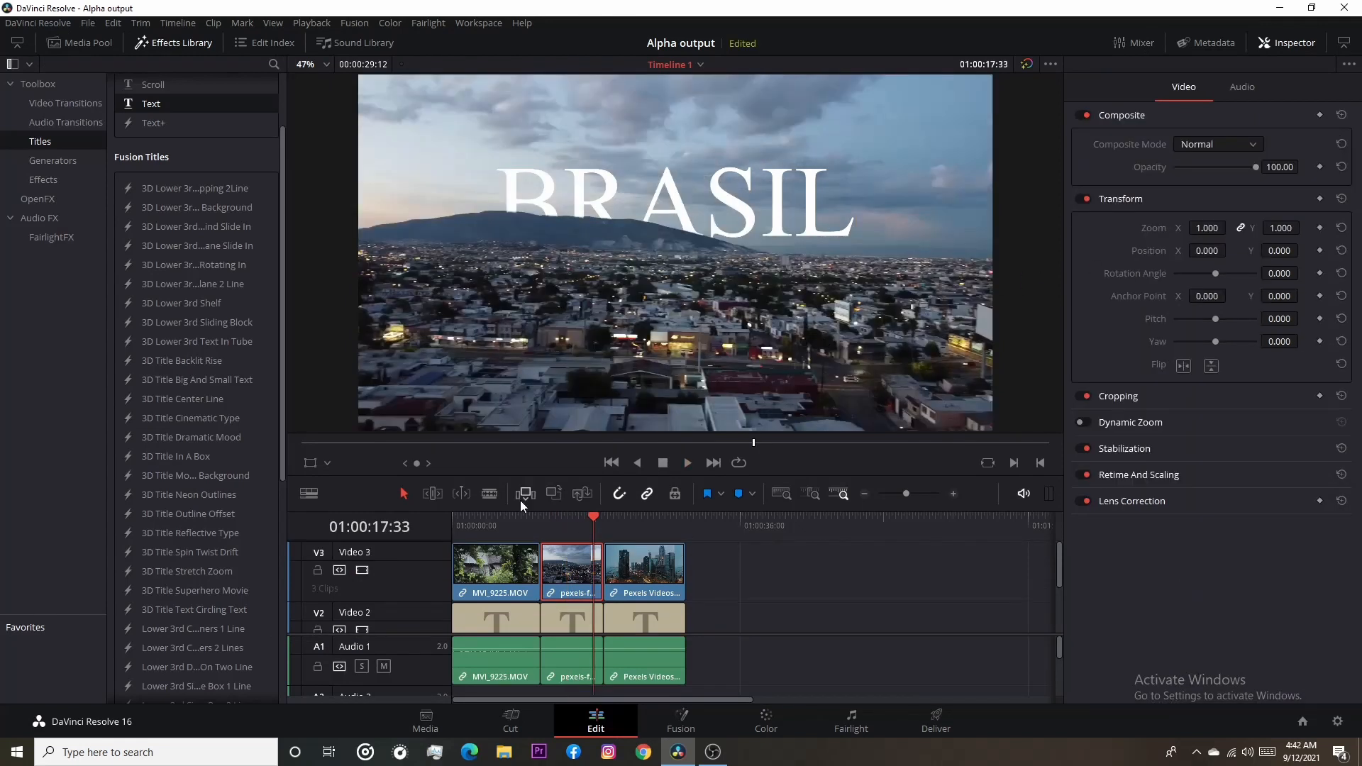
drag(593, 517, 495, 546)
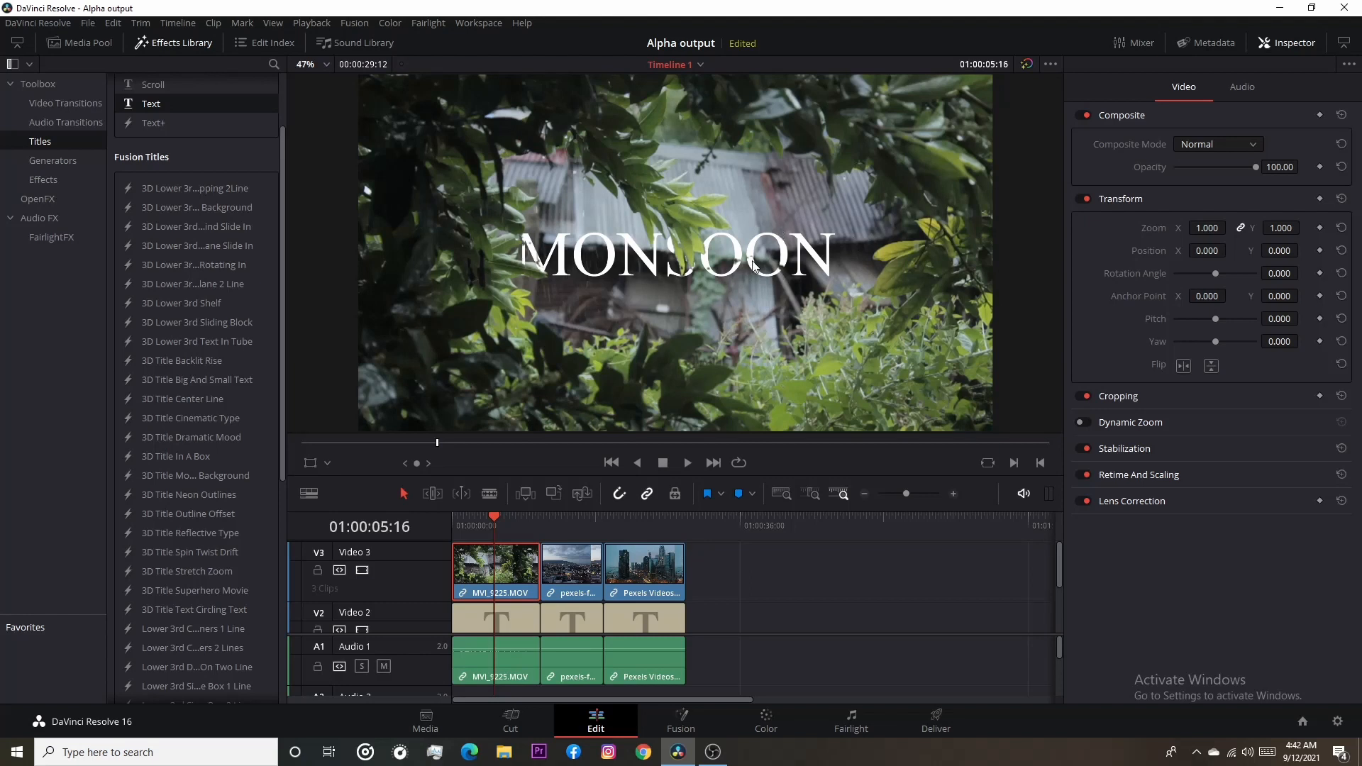
drag(500, 523, 559, 539)
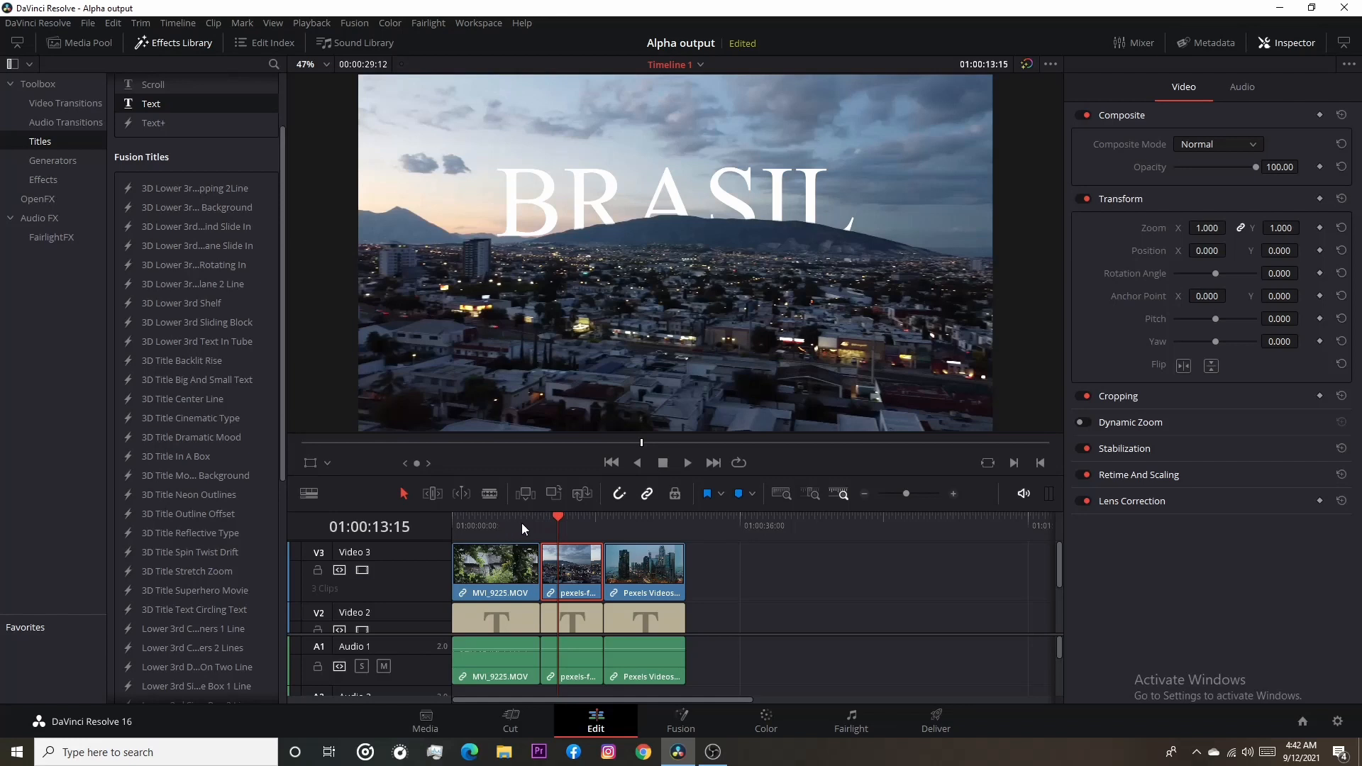
drag(556, 515, 591, 523)
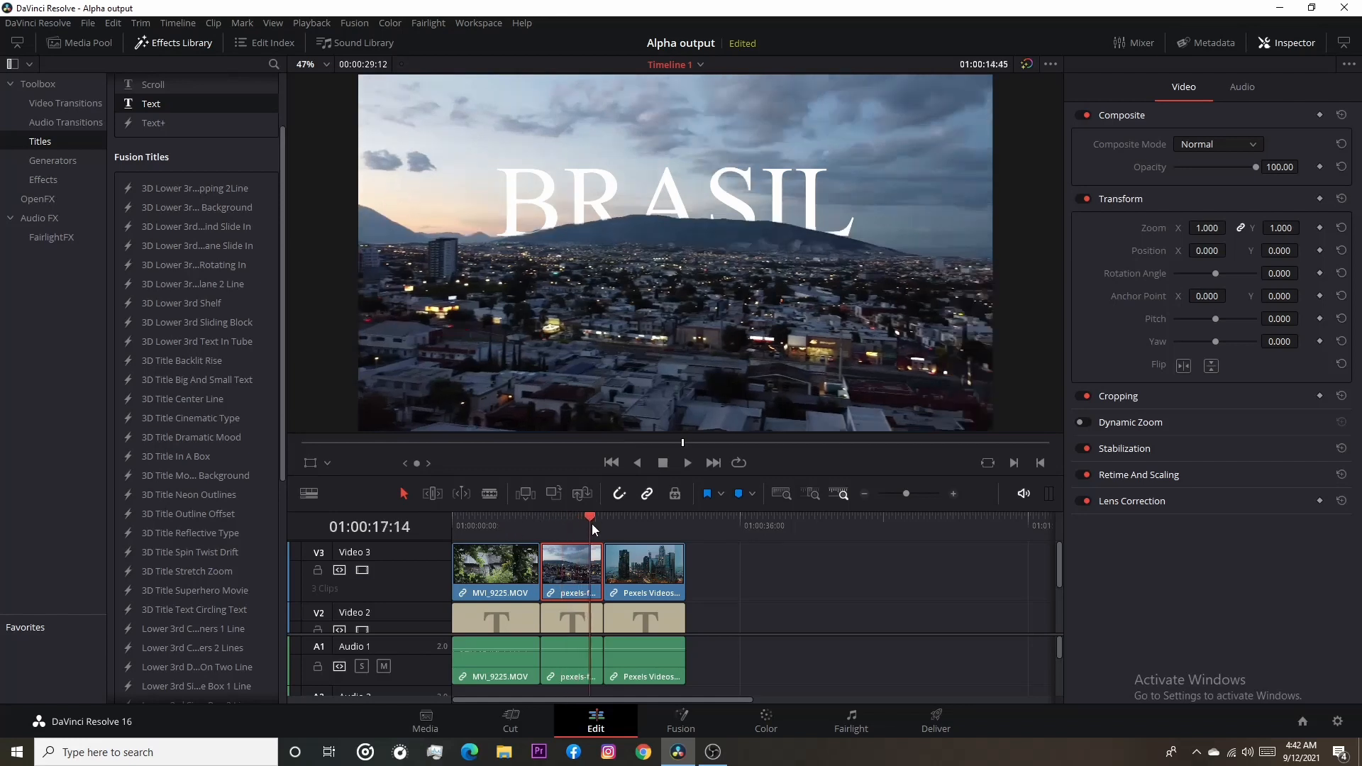